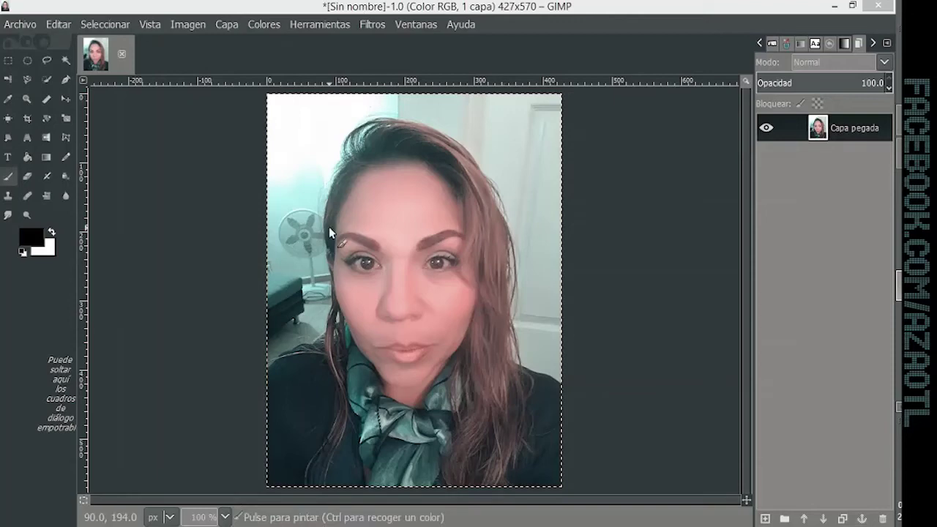
Step: Mute the selfie with a Curves adjustment and lowered saturation in Hue-Saturation
{"action": "left_click", "coordinate": [263, 25]}
{"action": "left_click", "coordinate": [301, 153]}
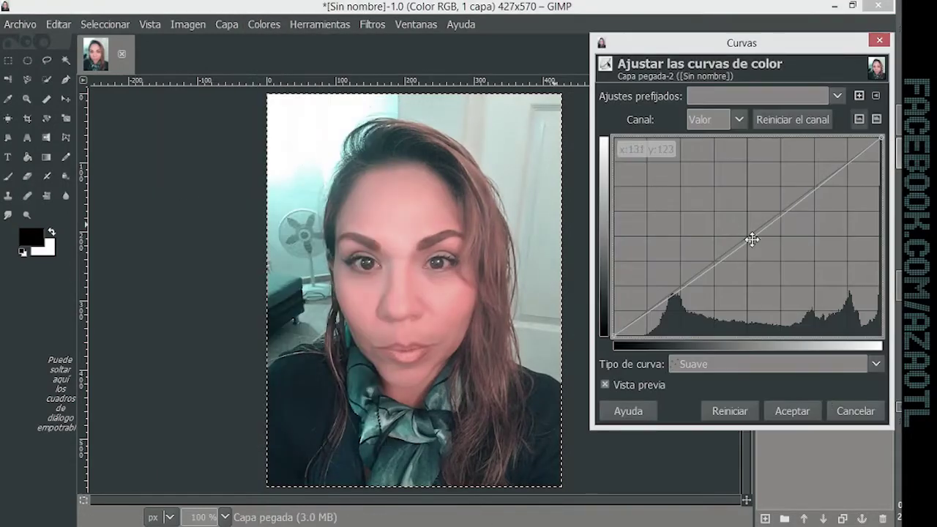
{"action": "left_click", "coordinate": [792, 411]}
{"action": "left_click", "coordinate": [264, 24]}
{"action": "left_click", "coordinate": [307, 62]}
{"action": "left_click_drag", "start_coordinate": [676, 333], "coordinate": [737, 336]}
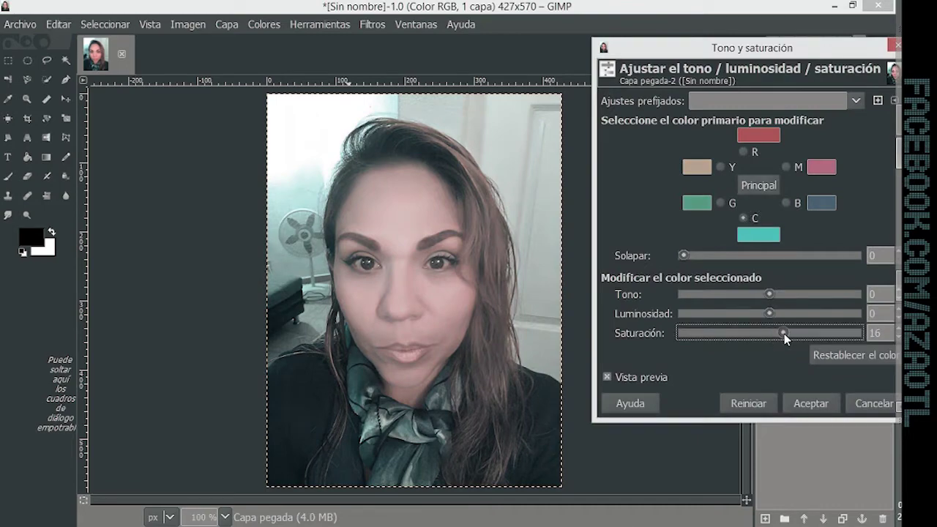
{"action": "left_click", "coordinate": [808, 402]}
Step: Copy the fanged creature image from the browser
{"action": "left_click", "coordinate": [59, 24]}
{"action": "left_click", "coordinate": [573, 265]}
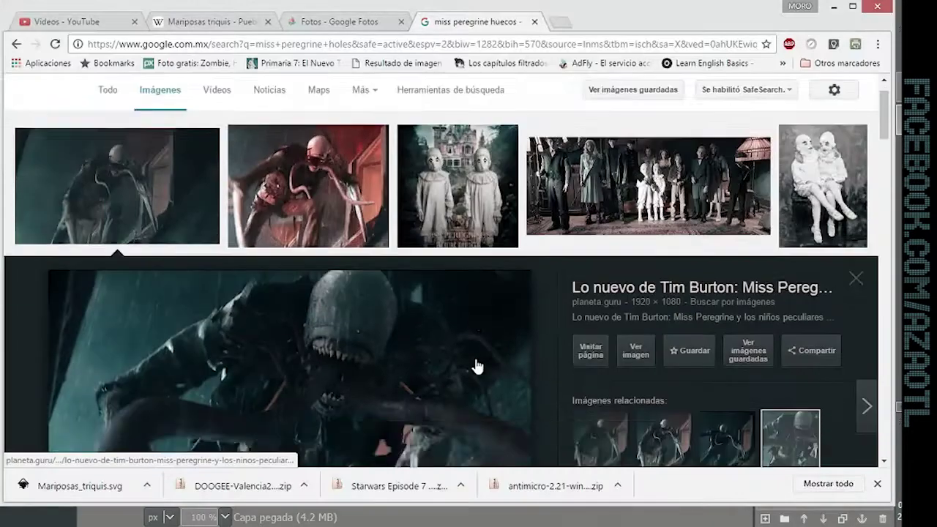
{"action": "right_click", "coordinate": [337, 188]}
{"action": "left_click", "coordinate": [372, 327]}
Step: Paste the creature into the photo and make it its own layer
{"action": "key", "text": "ctrl+v"}
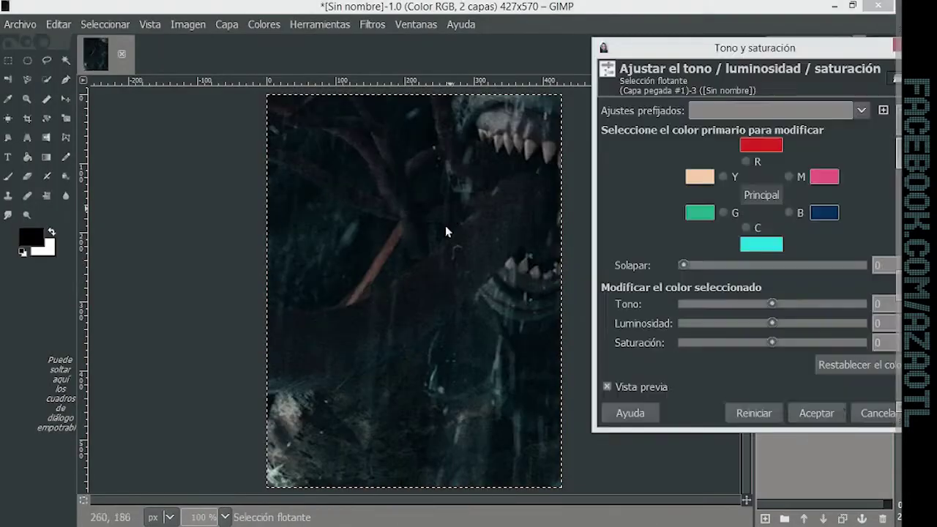
{"action": "key", "text": "minus"}
{"action": "key", "text": "minus"}
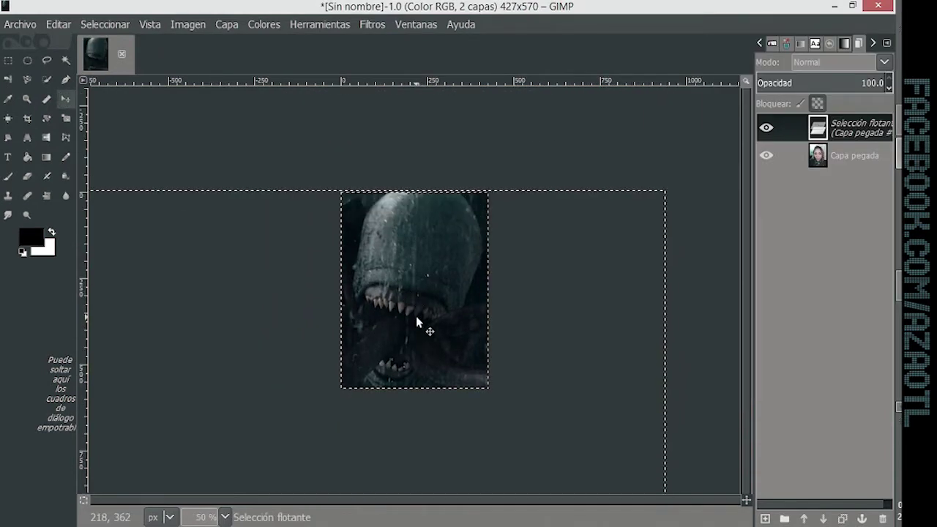
{"action": "key", "text": "b"}
Step: Zoom to 200% and start a path around the creature's fanged mouth
{"action": "key", "text": "2"}
{"action": "key", "text": "shift+ctrl+n"}
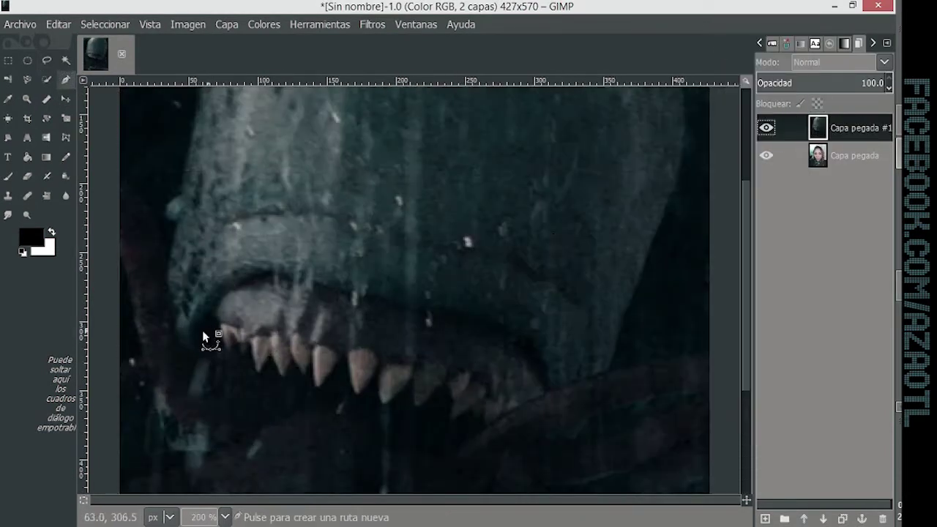
{"action": "left_click", "coordinate": [225, 349]}
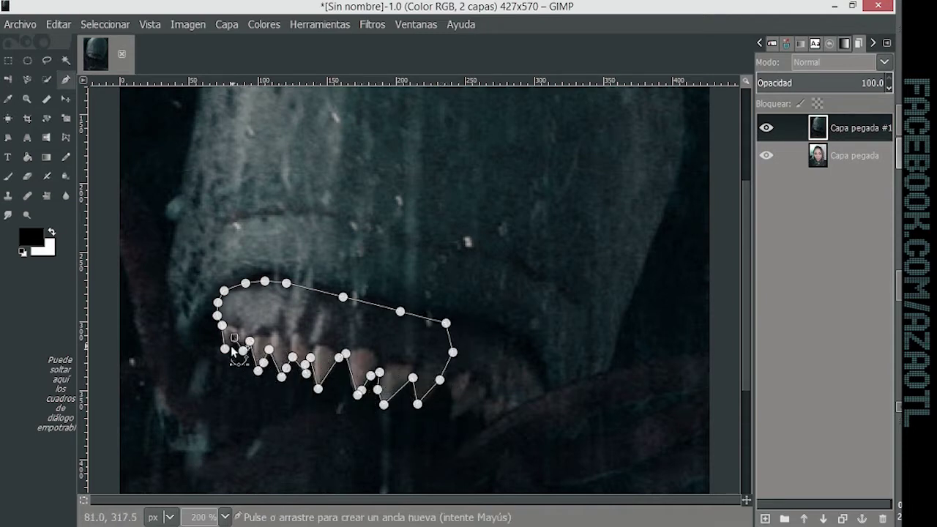
Step: Copy the fangs from the path selection, hide the creature, and paste them as a new layer
{"action": "left_click", "coordinate": [105, 24]}
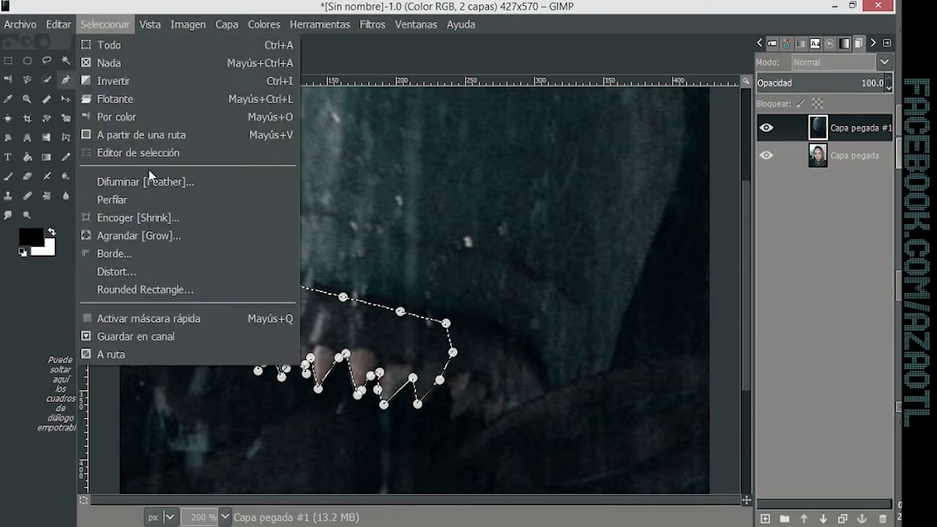
{"action": "left_click", "coordinate": [168, 130]}
{"action": "left_click", "coordinate": [765, 128]}
{"action": "left_click", "coordinate": [105, 24]}
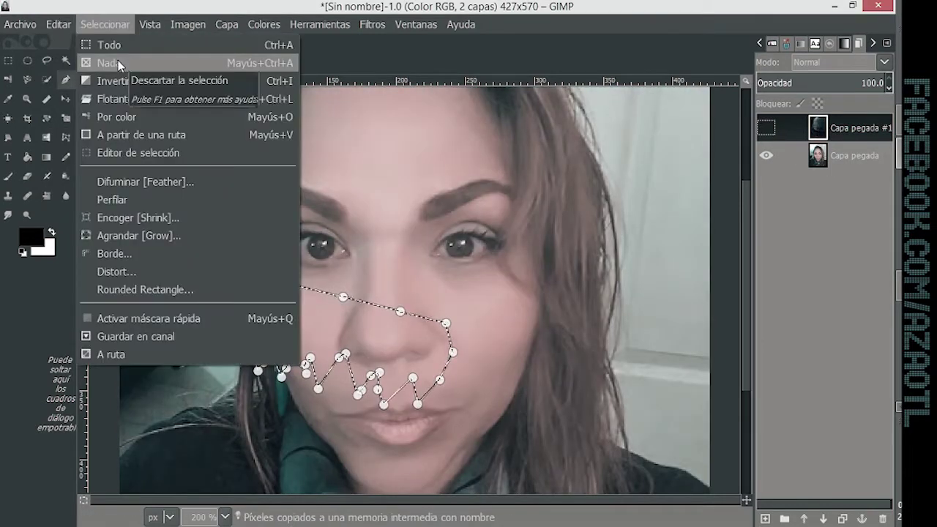
{"action": "left_click", "coordinate": [117, 98]}
{"action": "right_click", "coordinate": [823, 130]}
{"action": "left_click", "coordinate": [710, 38]}
Step: Move the fangs onto the face's mouth and rotate them slightly to match
{"action": "left_click_drag", "start_coordinate": [451, 293], "coordinate": [439, 428]}
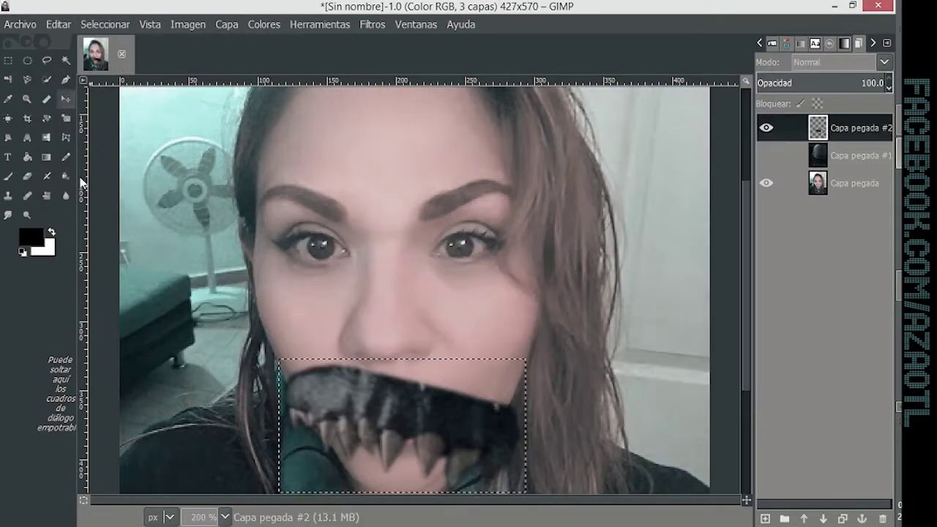
{"action": "left_click_drag", "start_coordinate": [414, 378], "coordinate": [488, 397]}
{"action": "left_click_drag", "start_coordinate": [439, 380], "coordinate": [480, 400]}
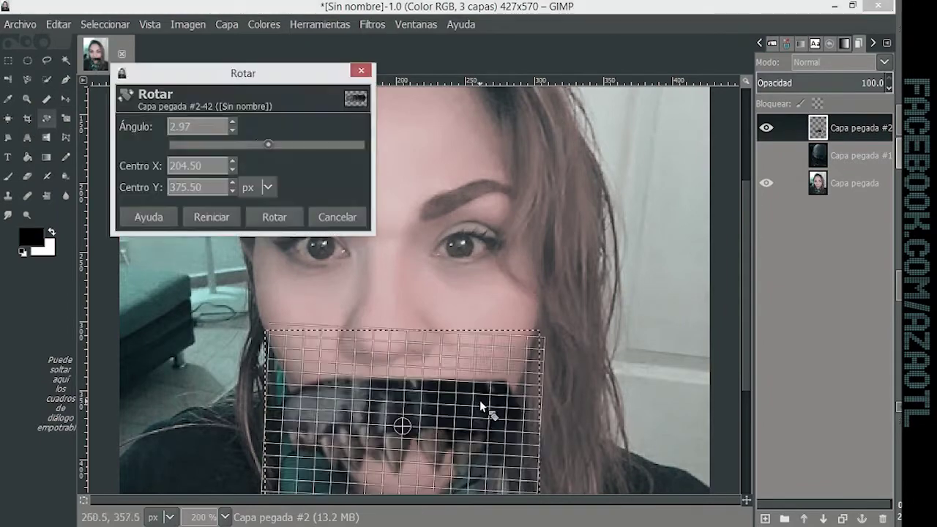
{"action": "left_click", "coordinate": [283, 221]}
{"action": "left_click_drag", "start_coordinate": [368, 403], "coordinate": [398, 443]}
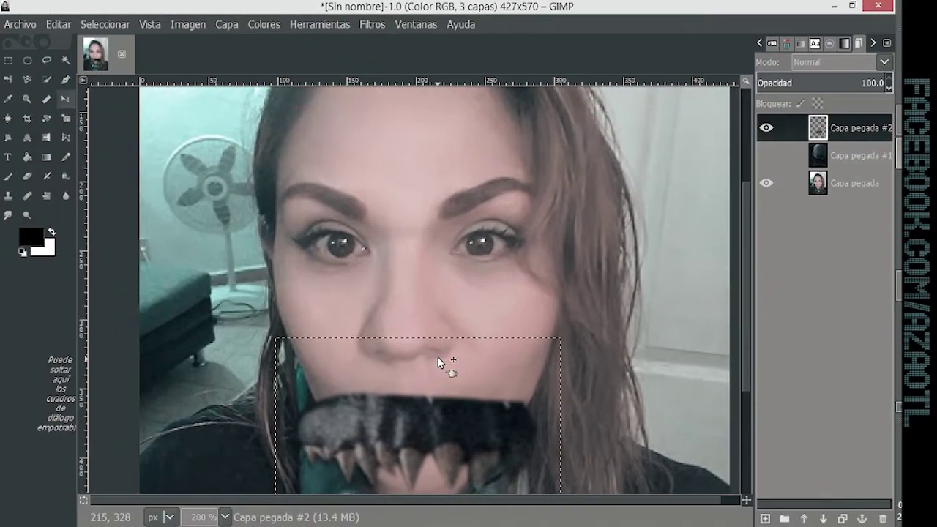
Step: Duplicate the original face photo layer
{"action": "left_click", "coordinate": [823, 187]}
{"action": "right_click", "coordinate": [824, 192]}
{"action": "left_click", "coordinate": [732, 81]}
Step: Drain the copied face layer to near-greyscale with Hue-Saturation
{"action": "scroll", "coordinate": [366, 280], "scroll_direction": "down", "scroll_amount": 1}
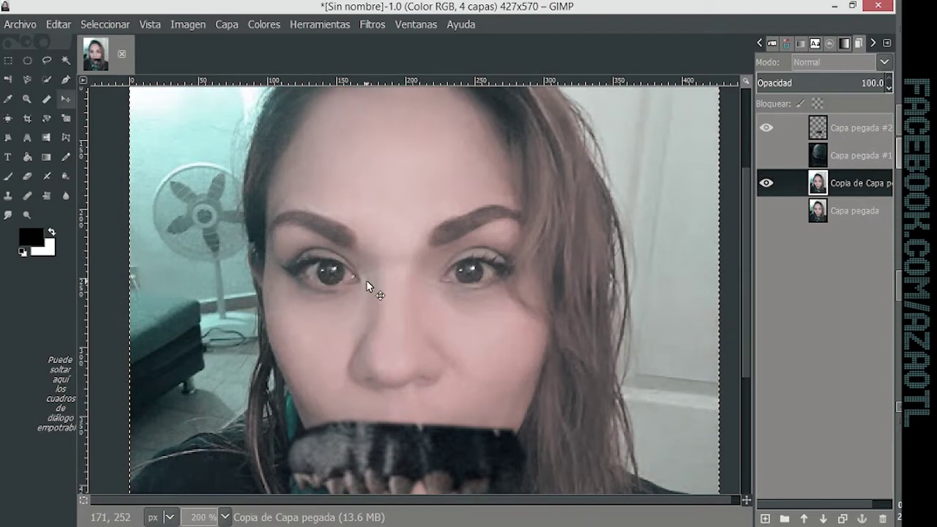
{"action": "left_click", "coordinate": [263, 24]}
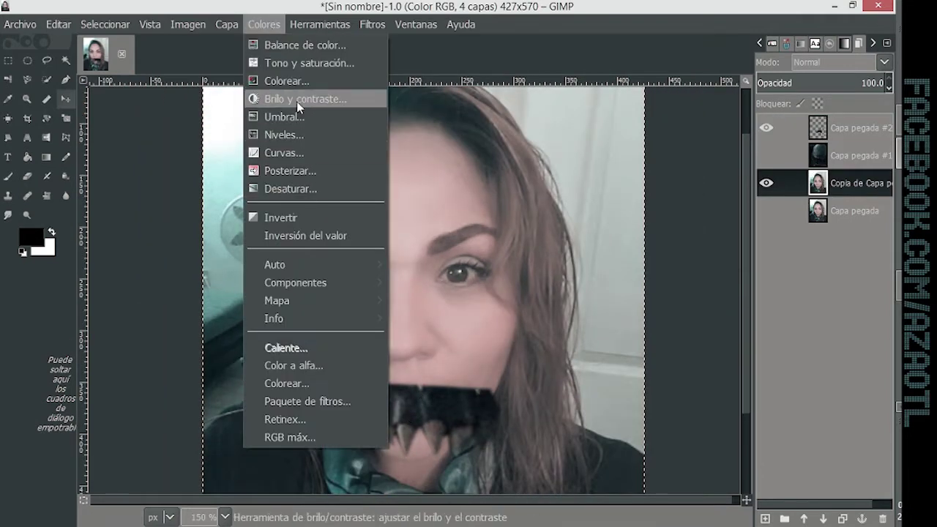
{"action": "left_click", "coordinate": [309, 63]}
{"action": "left_click_drag", "start_coordinate": [769, 333], "coordinate": [695, 335]}
{"action": "left_click", "coordinate": [798, 402]}
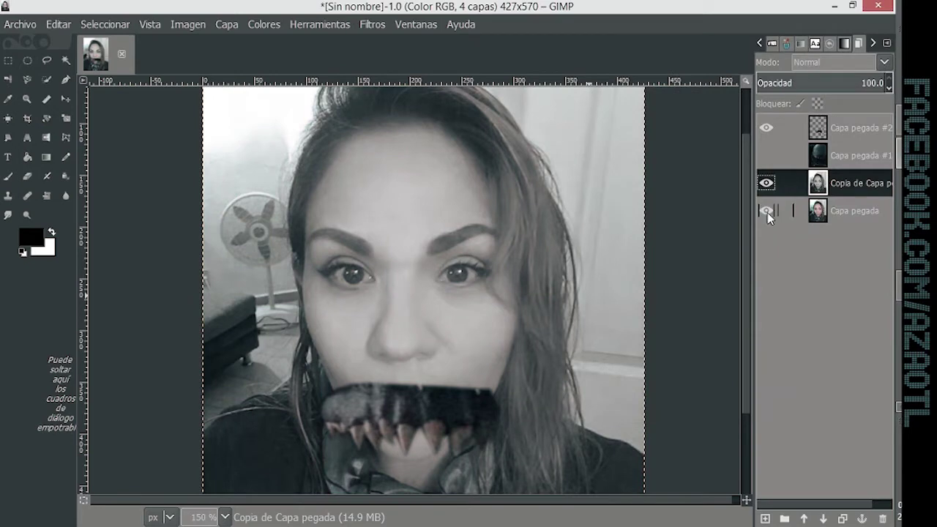
Step: Return to the layers list and switch to the Paths tool to outline an eye
{"action": "double_click", "coordinate": [27, 175]}
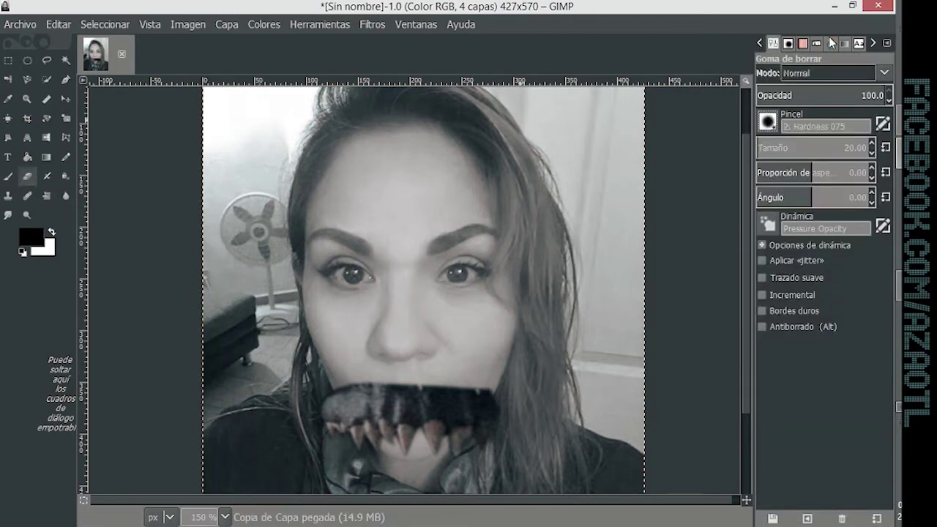
{"action": "left_click", "coordinate": [831, 43]}
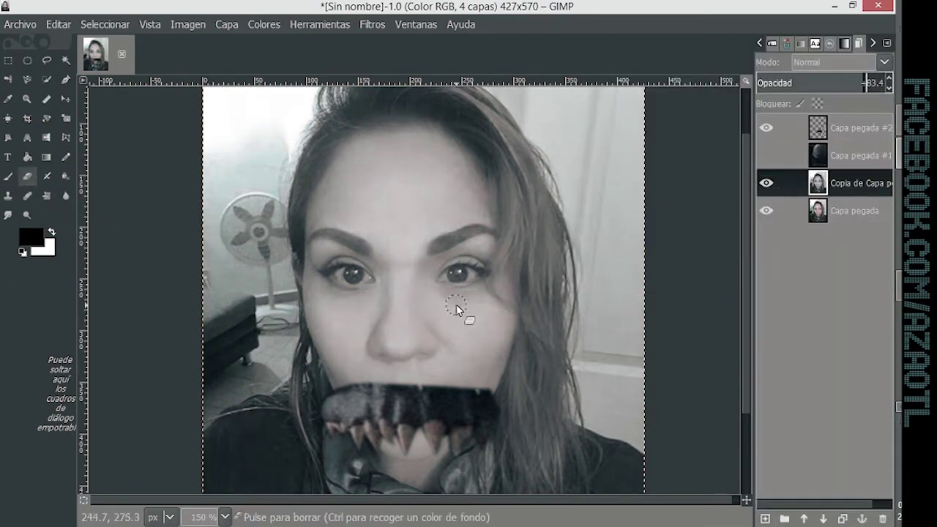
{"action": "scroll", "coordinate": [439, 309], "scroll_direction": "up", "scroll_amount": 3}
{"action": "key", "text": "b"}
{"action": "scroll", "coordinate": [372, 278], "scroll_direction": "up", "scroll_amount": 2}
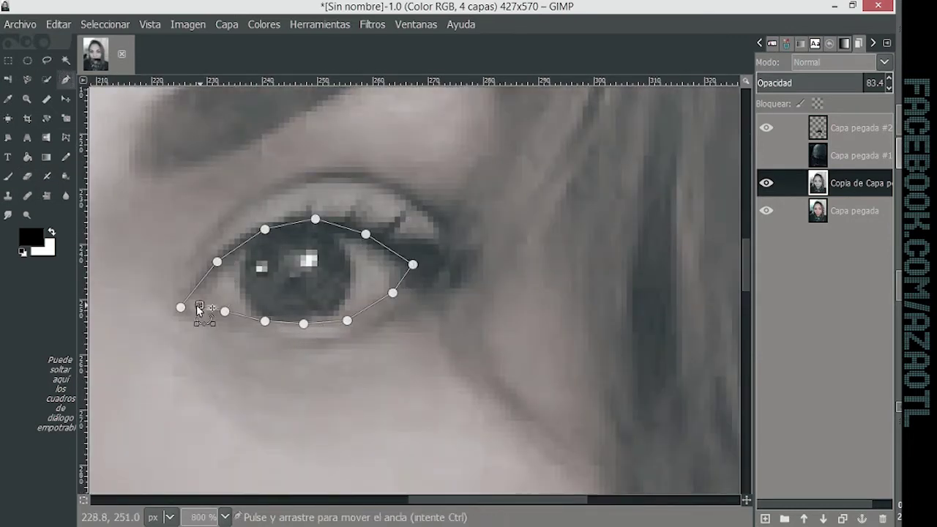
Step: Refine the curved path outlines around both eyes
{"action": "double_click", "coordinate": [66, 79]}
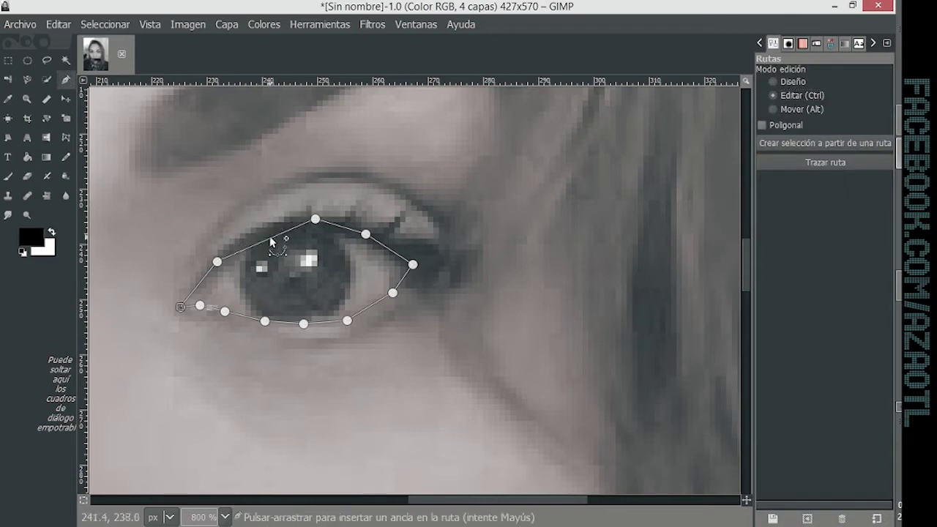
{"action": "left_click_drag", "start_coordinate": [314, 218], "coordinate": [265, 229]}
{"action": "left_click_drag", "start_coordinate": [347, 320], "coordinate": [342, 315]}
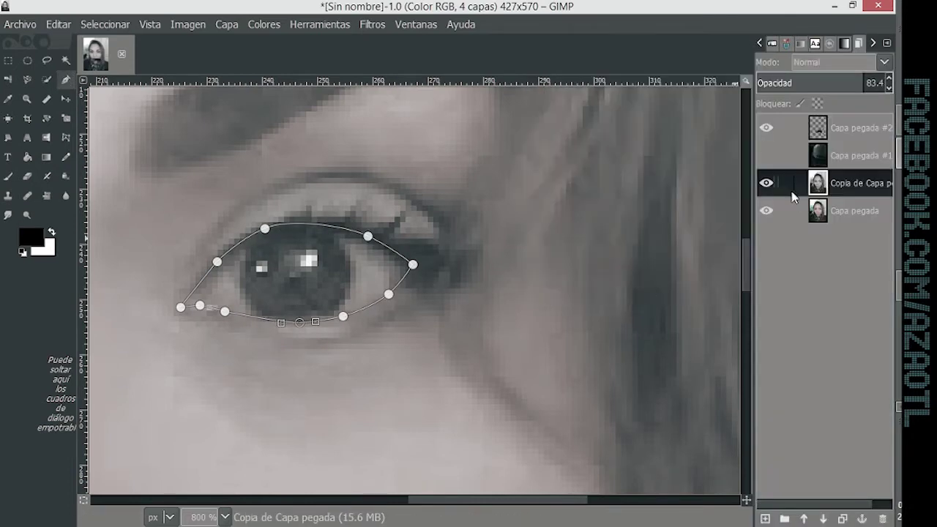
{"action": "scroll", "coordinate": [531, 384], "scroll_direction": "left", "scroll_amount": 5}
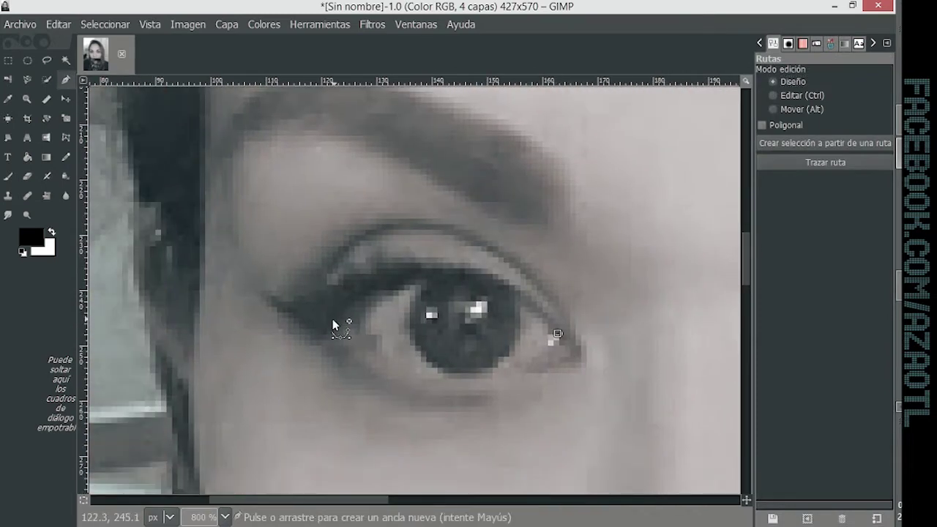
{"action": "left_click_drag", "start_coordinate": [481, 331], "coordinate": [410, 272]}
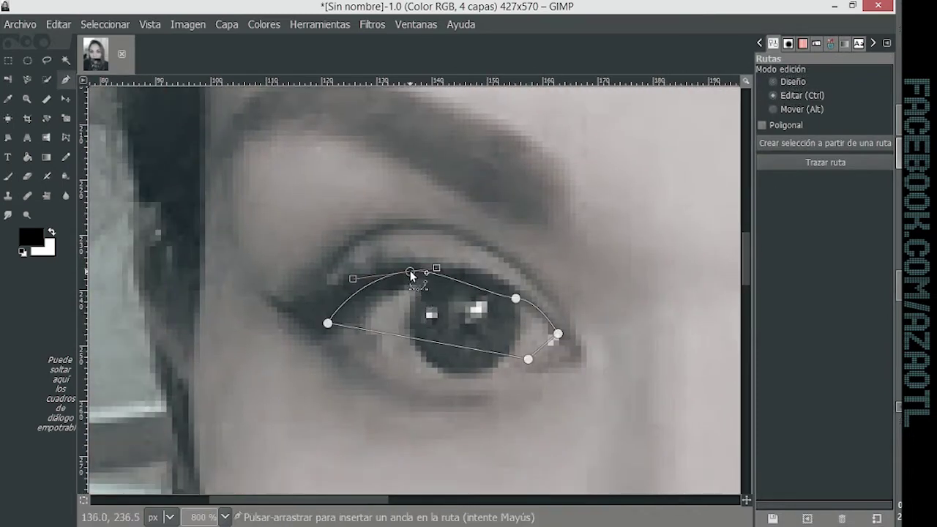
{"action": "left_click", "coordinate": [516, 298], "text": "ctrl"}
{"action": "left_click_drag", "start_coordinate": [516, 299], "coordinate": [521, 301]}
{"action": "left_click", "coordinate": [478, 278]}
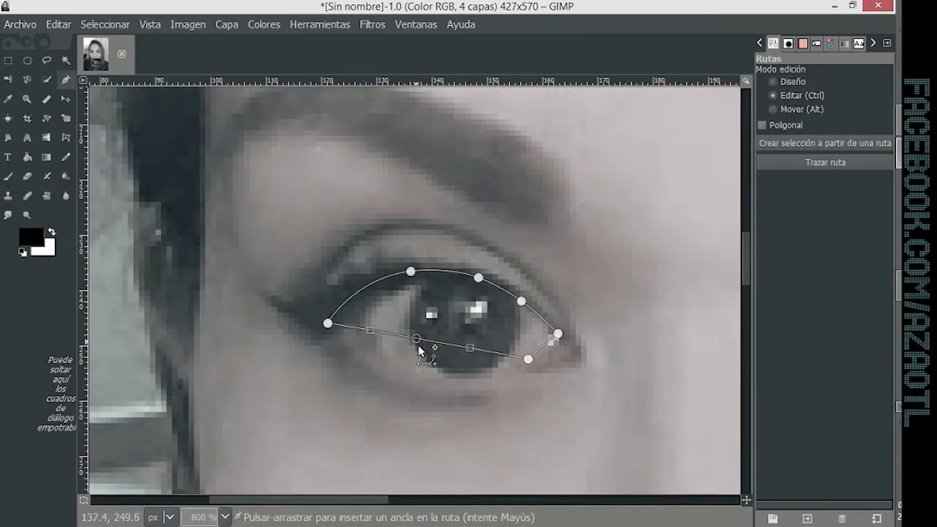
{"action": "left_click_drag", "start_coordinate": [328, 322], "coordinate": [346, 323]}
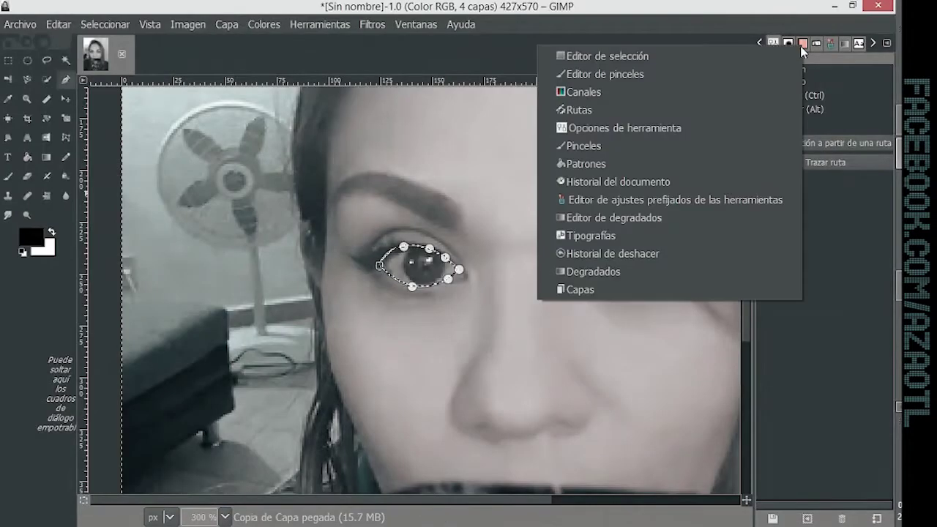
Step: Fill both eye selections solid black on a new layer, then clear the selection
{"action": "left_click", "coordinate": [821, 183]}
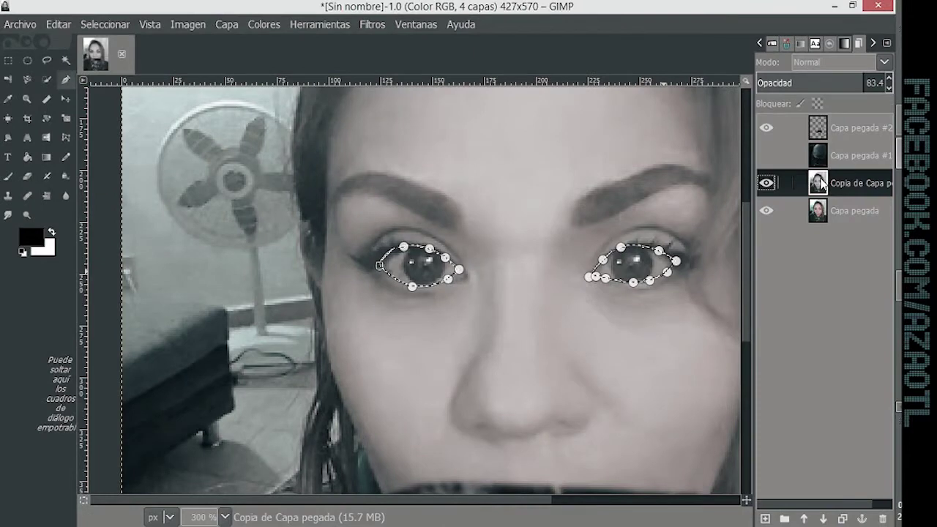
{"action": "left_click", "coordinate": [765, 518]}
{"action": "left_click", "coordinate": [782, 504]}
{"action": "left_click", "coordinate": [59, 24]}
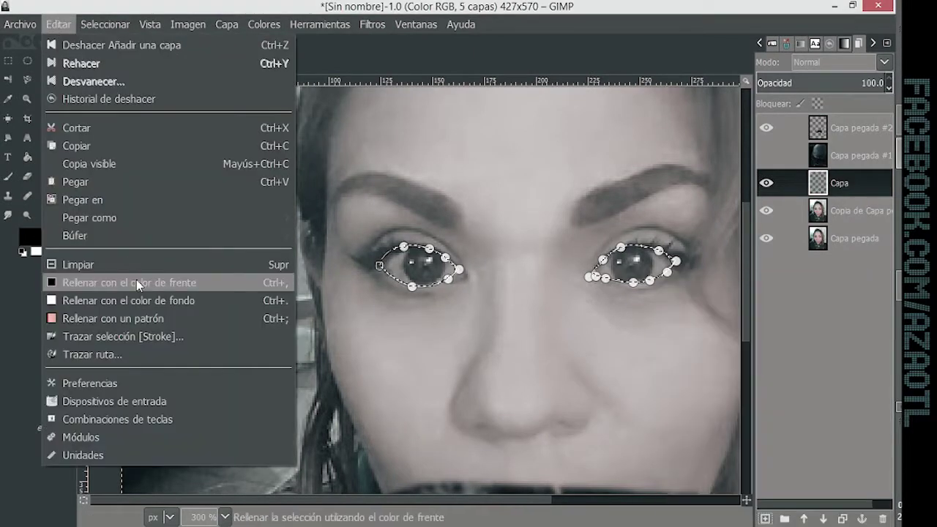
{"action": "left_click", "coordinate": [137, 341]}
{"action": "left_click", "coordinate": [110, 26]}
{"action": "left_click", "coordinate": [121, 53]}
{"action": "key", "text": "m"}
{"action": "scroll", "coordinate": [512, 351], "scroll_direction": "right", "scroll_amount": 5}
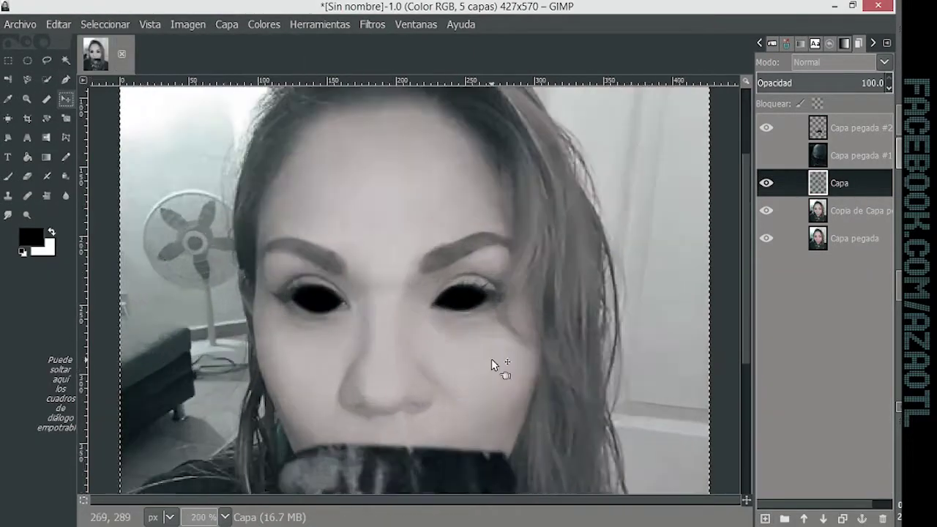
Step: Add another empty layer and restore the Layers panel for painting
{"action": "double_click", "coordinate": [798, 422]}
{"action": "key", "text": "Return"}
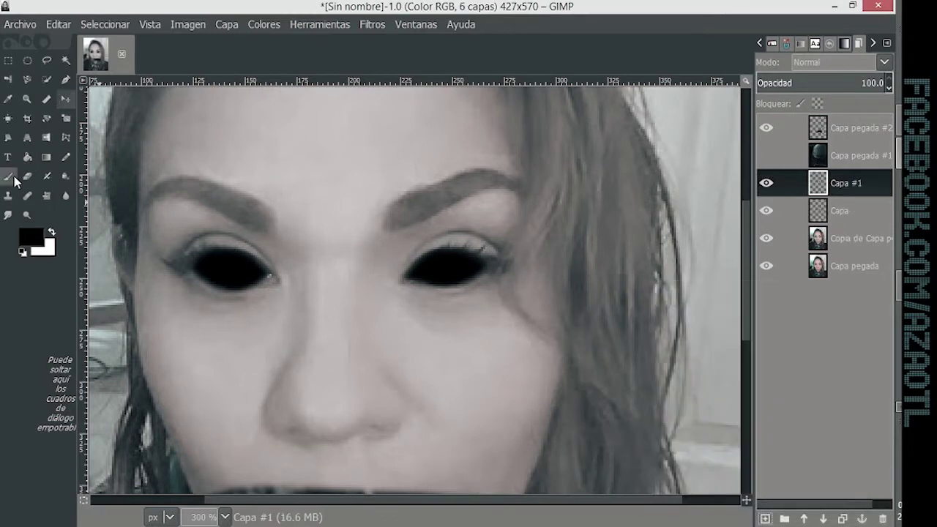
{"action": "key", "text": "p"}
{"action": "left_click", "coordinate": [872, 43]}
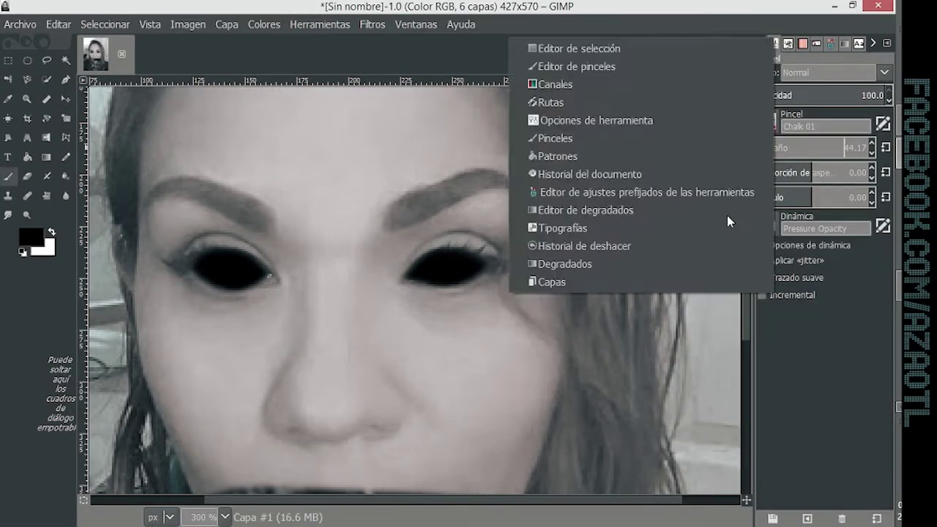
{"action": "left_click", "coordinate": [540, 279]}
Step: Paint textured black around both eyes and set that layer to Overlay (Solapar)
{"action": "left_click_drag", "start_coordinate": [186, 236], "coordinate": [272, 278]}
{"action": "mouse_move", "coordinate": [476, 190]}
{"action": "left_mouse_down"}
{"action": "mouse_move", "coordinate": [391, 241]}
{"action": "mouse_move", "coordinate": [512, 261]}
{"action": "left_mouse_up"}
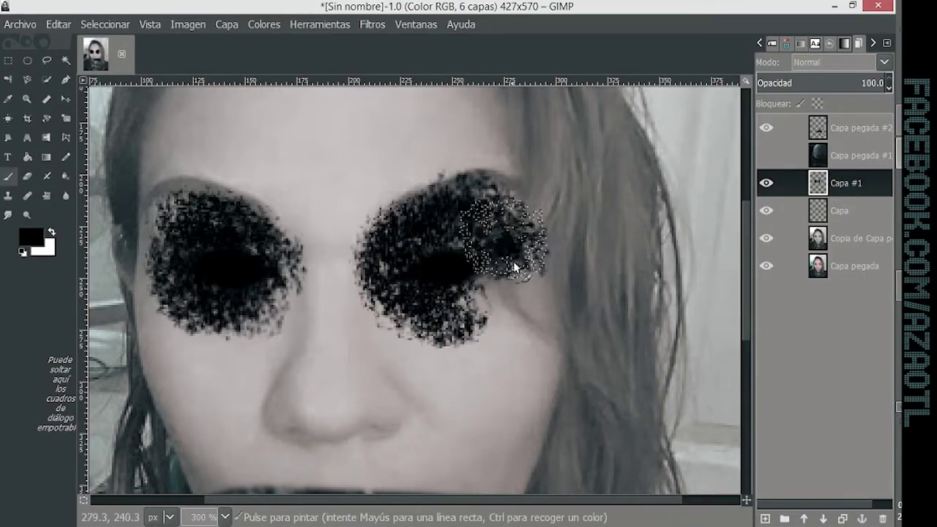
{"action": "scroll", "coordinate": [325, 446], "scroll_direction": "down", "scroll_amount": 2}
{"action": "left_click", "coordinate": [842, 62]}
{"action": "left_click", "coordinate": [798, 247]}
{"action": "scroll", "coordinate": [532, 290], "scroll_direction": "up", "scroll_amount": 3}
{"action": "scroll", "coordinate": [531, 290], "scroll_direction": "down", "scroll_amount": 2}
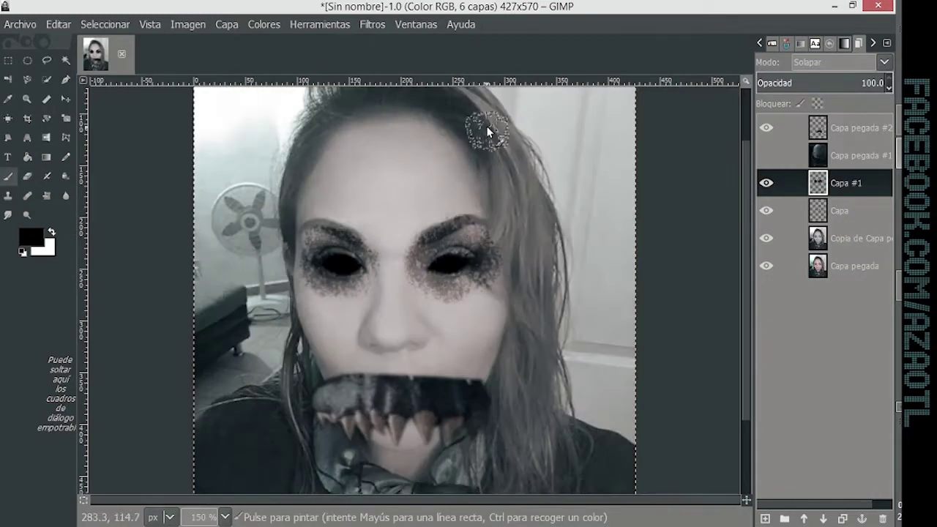
Step: Raise the texture layer Capa #1 opacity to 64.7
{"action": "left_click", "coordinate": [372, 24]}
{"action": "left_click", "coordinate": [823, 82]}
{"action": "left_click", "coordinate": [372, 24]}
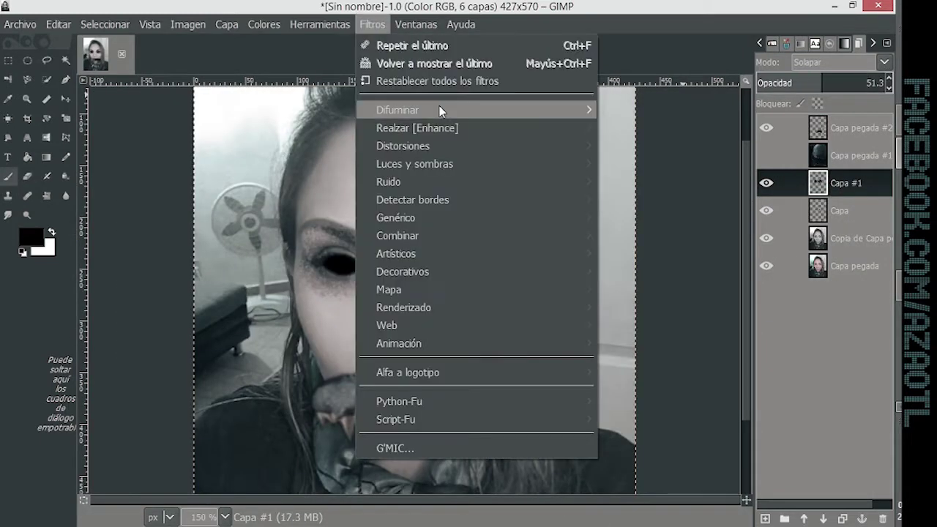
{"action": "left_click", "coordinate": [645, 111]}
{"action": "left_click", "coordinate": [840, 83]}
{"action": "scroll", "coordinate": [463, 282], "scroll_direction": "up", "scroll_amount": 2}
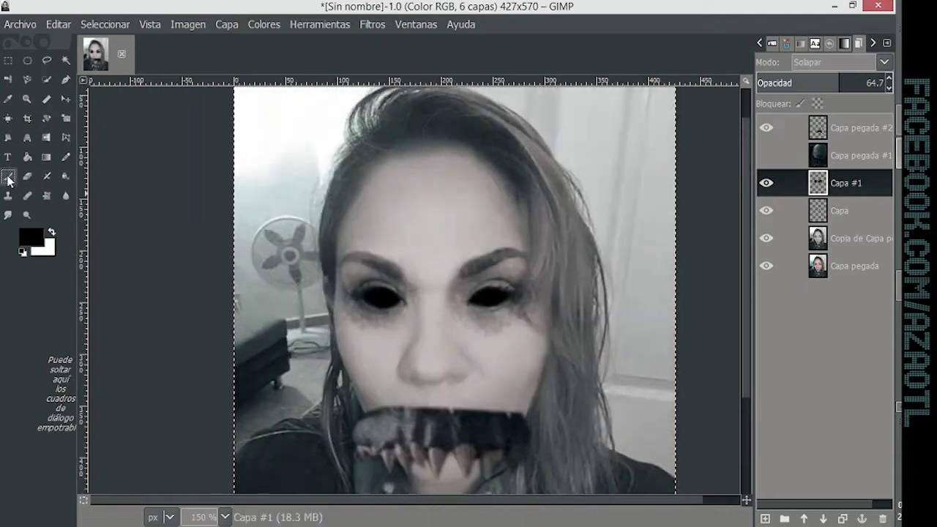
Step: Paint dark Chalk 01 texture across the forehead, cheeks and chin at angle -28.89
{"action": "left_click", "coordinate": [772, 43]}
{"action": "left_click", "coordinate": [840, 148]}
{"action": "mouse_move", "coordinate": [364, 205]}
{"action": "left_mouse_down"}
{"action": "mouse_move", "coordinate": [358, 185]}
{"action": "mouse_move", "coordinate": [461, 198]}
{"action": "left_mouse_up"}
{"action": "left_click", "coordinate": [803, 194]}
{"action": "scroll", "coordinate": [530, 301], "scroll_direction": "down", "scroll_amount": 3}
{"action": "left_click_drag", "start_coordinate": [530, 301], "coordinate": [540, 361]}
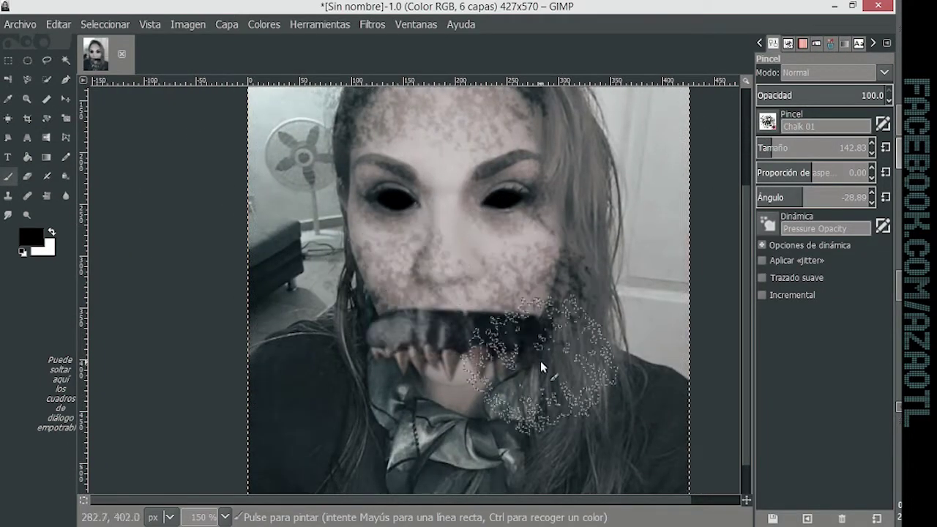
{"action": "scroll", "coordinate": [651, 297], "scroll_direction": "up", "scroll_amount": 2}
Step: Begin tracing a path around the face on the photo copy layer
{"action": "key", "text": "ctrl+l"}
{"action": "left_click", "coordinate": [842, 238]}
{"action": "scroll", "coordinate": [382, 206], "scroll_direction": "up", "scroll_amount": 1}
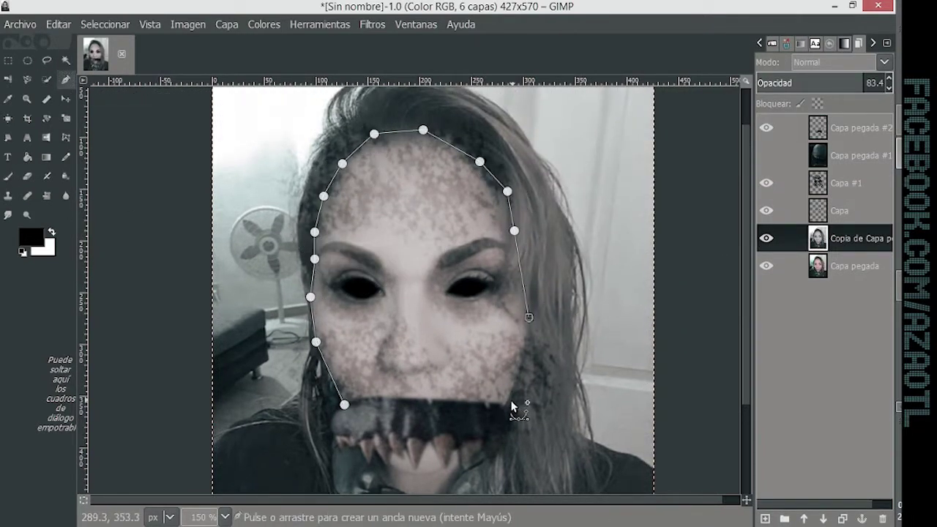
Step: Delete Capa #1's texture outside the face path via an inverted selection, then deselect
{"action": "left_click", "coordinate": [105, 24]}
{"action": "left_click", "coordinate": [98, 153]}
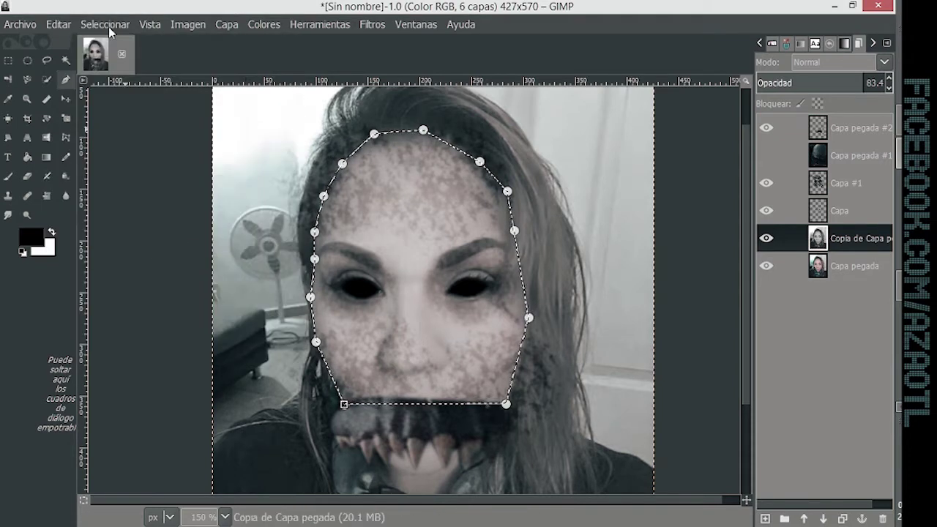
{"action": "left_click", "coordinate": [65, 98]}
{"action": "left_click", "coordinate": [819, 184]}
{"action": "key", "text": "Delete"}
{"action": "key", "text": "ctrl+shift+a"}
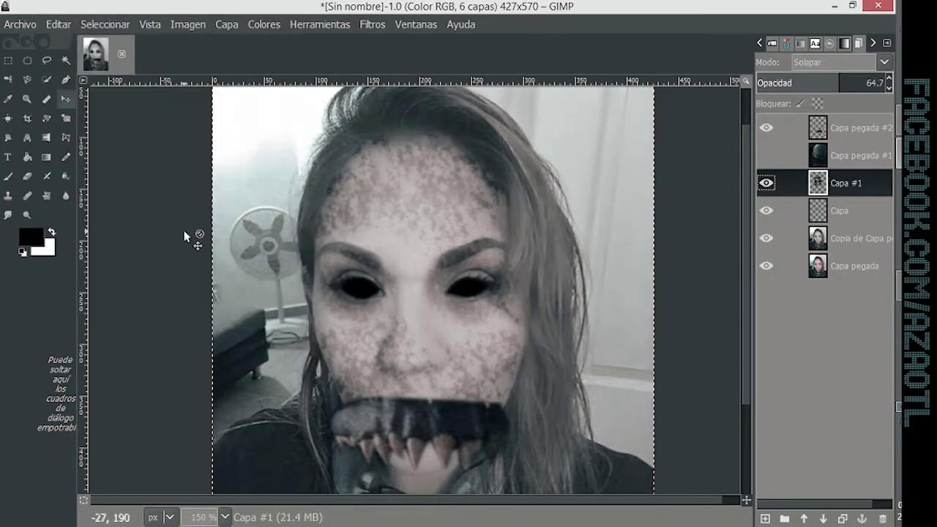
{"action": "scroll", "coordinate": [362, 338], "scroll_direction": "up", "scroll_amount": 2}
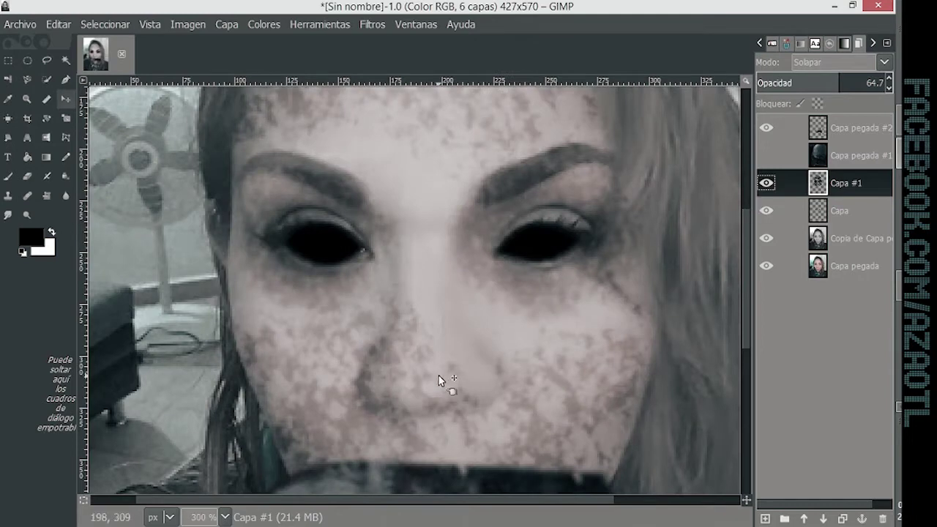
{"action": "key", "text": "e"}
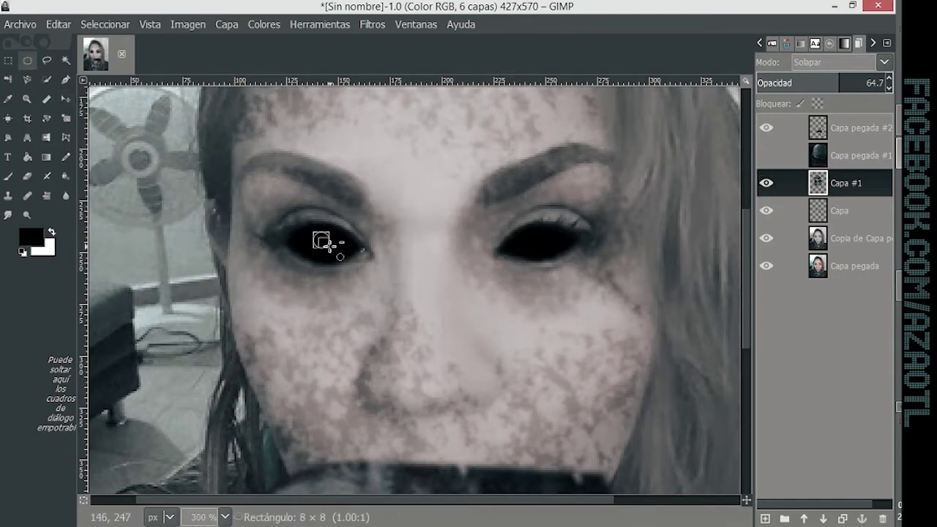
Step: Add new layer Capa #2 and set the foreground colour to red
{"action": "key", "text": "ctrl+shift+n"}
{"action": "key", "text": "Return"}
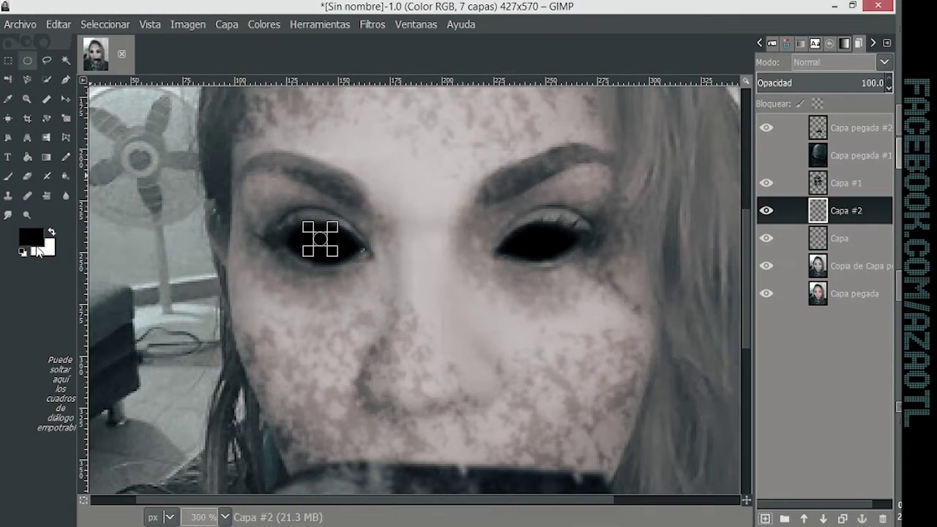
{"action": "left_click", "coordinate": [58, 24]}
{"action": "left_click", "coordinate": [59, 24]}
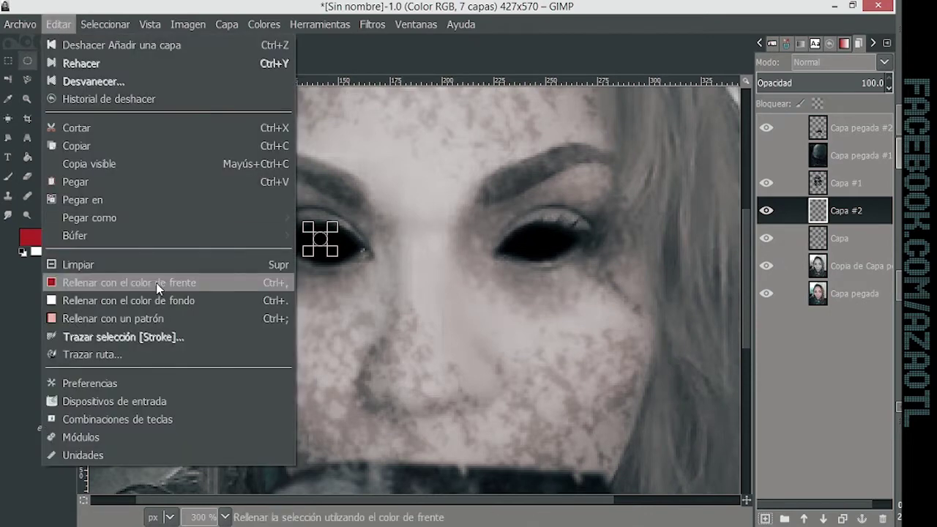
{"action": "left_click", "coordinate": [156, 286]}
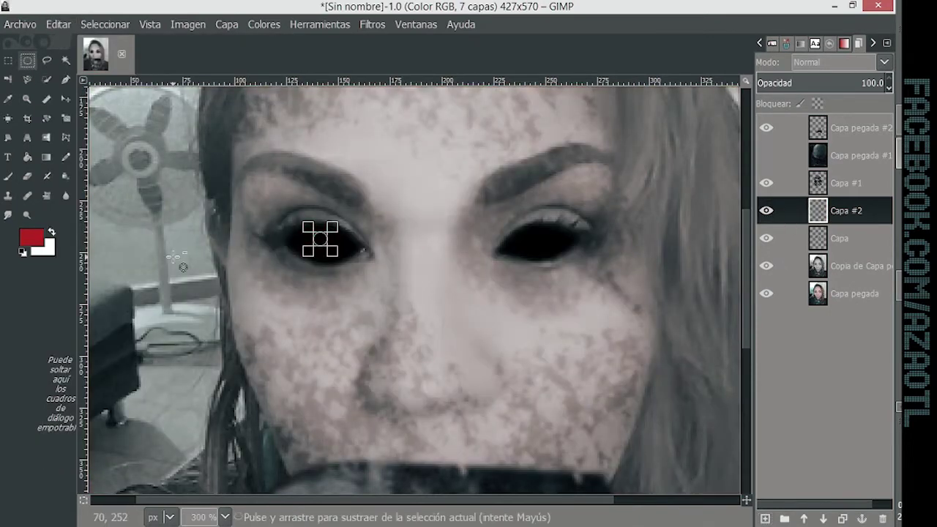
Step: Select a small ellipse inside each eye and fill both with red
{"action": "left_click", "coordinate": [105, 24]}
{"action": "left_click", "coordinate": [539, 249]}
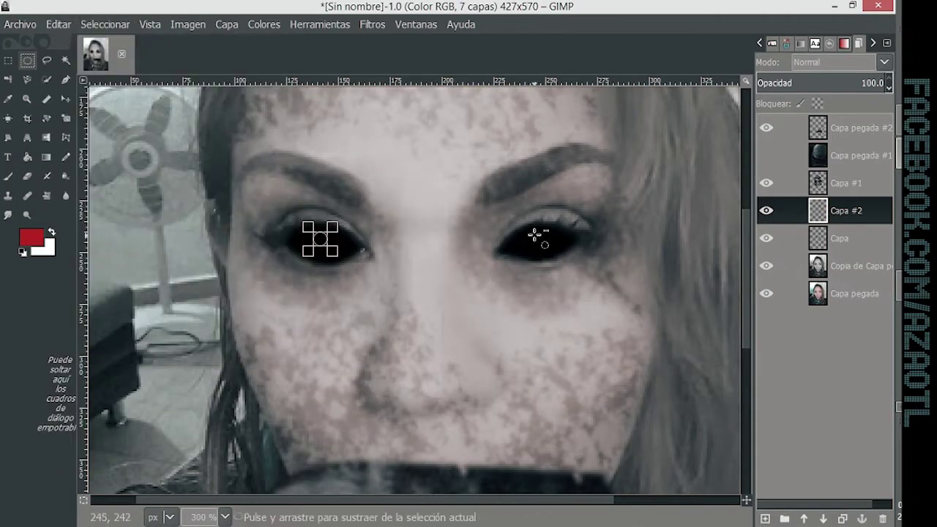
{"action": "left_click_drag", "start_coordinate": [533, 232], "coordinate": [547, 252]}
{"action": "left_click_drag", "start_coordinate": [313, 238], "coordinate": [330, 252]}
{"action": "left_click", "coordinate": [58, 24]}
{"action": "left_click", "coordinate": [110, 256]}
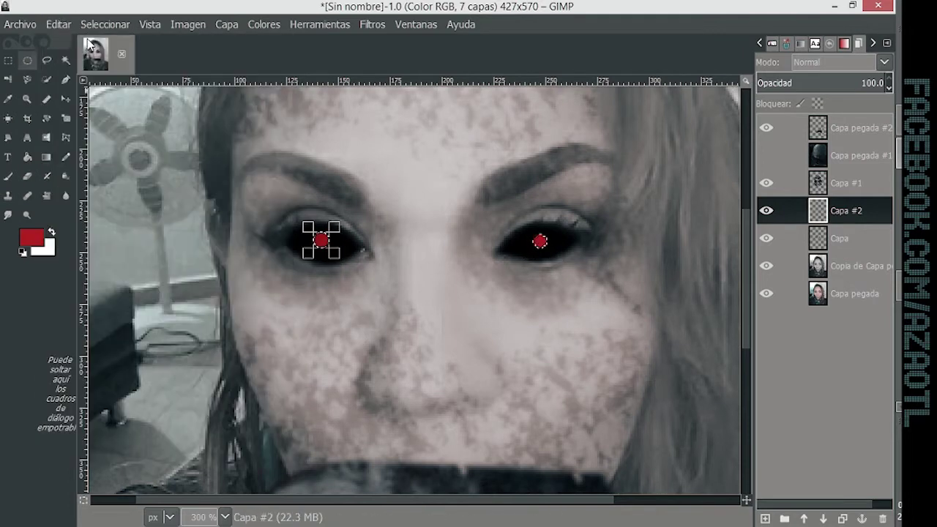
Step: Soften the red eyes with a Gaussian Blur
{"action": "left_click", "coordinate": [105, 24]}
{"action": "left_click", "coordinate": [102, 51]}
{"action": "left_click", "coordinate": [372, 24]}
{"action": "left_click", "coordinate": [688, 183]}
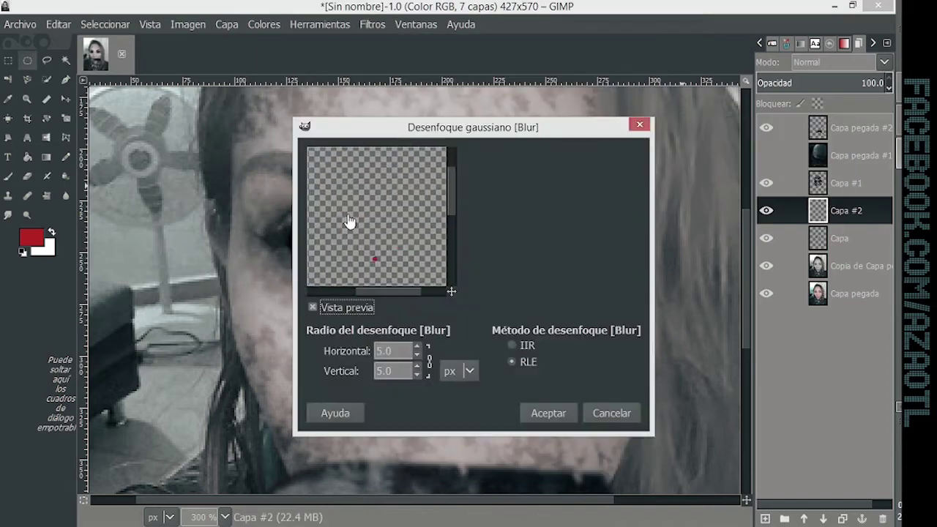
{"action": "left_click", "coordinate": [548, 412]}
Step: Add a new empty layer Capa #3 above and make it active
{"action": "right_click", "coordinate": [824, 219]}
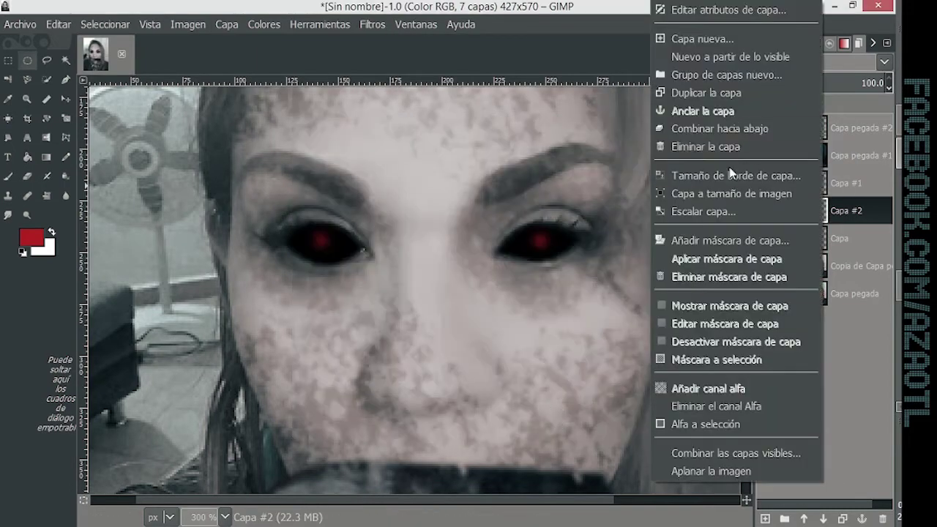
{"action": "left_click", "coordinate": [710, 34]}
{"action": "scroll", "coordinate": [582, 272], "scroll_direction": "down", "scroll_amount": 3}
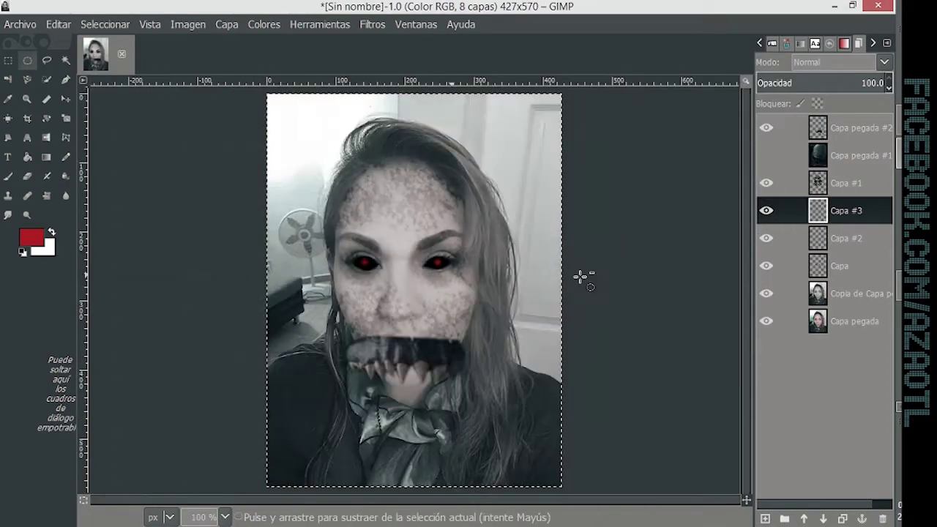
{"action": "scroll", "coordinate": [582, 272], "scroll_direction": "up", "scroll_amount": 3}
{"action": "key", "text": "Page_Down"}
{"action": "left_click", "coordinate": [849, 210]}
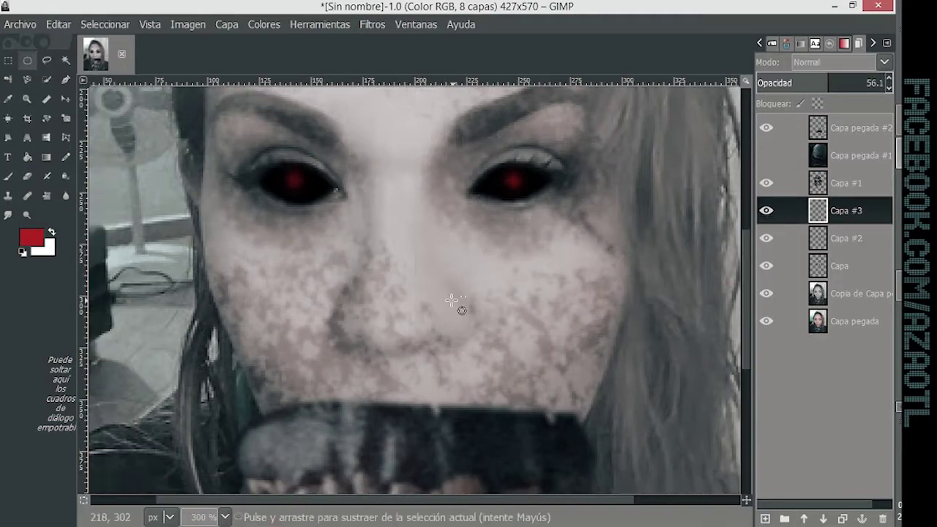
Step: Set up the Paintbrush with the 2. Hardness 025 brush, size 2, and white foreground
{"action": "scroll", "coordinate": [461, 310], "scroll_direction": "up", "scroll_amount": 5}
{"action": "left_click", "coordinate": [9, 176]}
{"action": "double_click", "coordinate": [13, 180]}
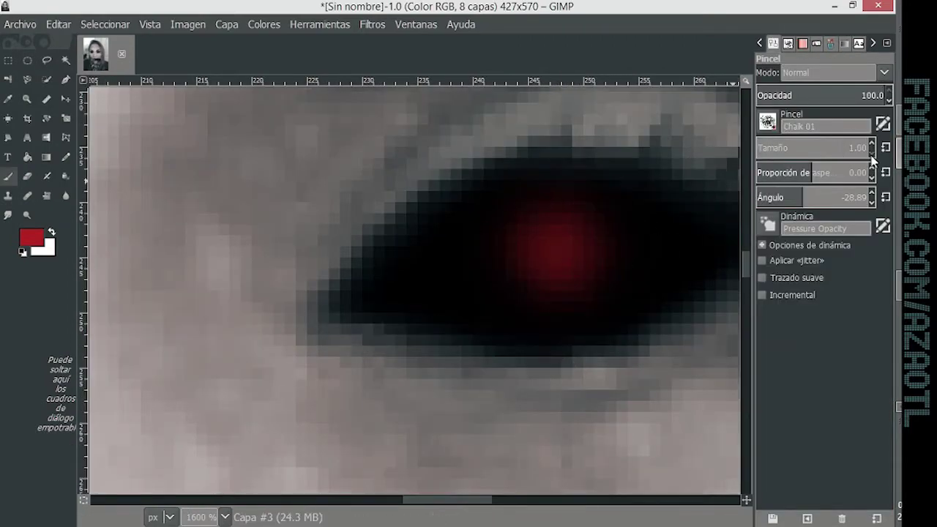
{"action": "left_click", "coordinate": [768, 122]}
{"action": "left_click", "coordinate": [767, 138]}
{"action": "key", "text": "x"}
Step: Duplicate Copia de Capa pegada as a new top layer
{"action": "scroll", "coordinate": [391, 368], "scroll_direction": "left", "scroll_amount": 5}
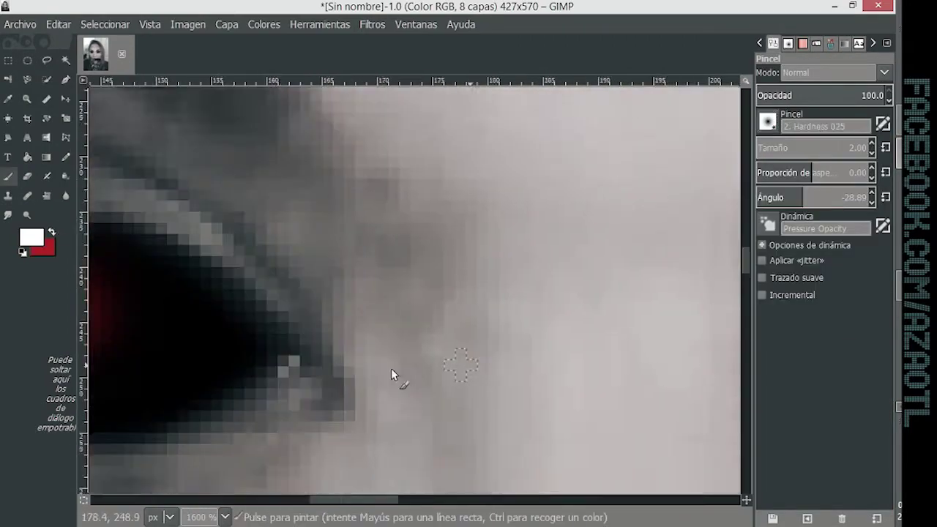
{"action": "scroll", "coordinate": [391, 368], "scroll_direction": "down", "scroll_amount": 2}
{"action": "scroll", "coordinate": [309, 279], "scroll_direction": "down", "scroll_amount": 3}
{"action": "scroll", "coordinate": [418, 380], "scroll_direction": "down", "scroll_amount": 3}
{"action": "scroll", "coordinate": [415, 393], "scroll_direction": "up", "scroll_amount": 1}
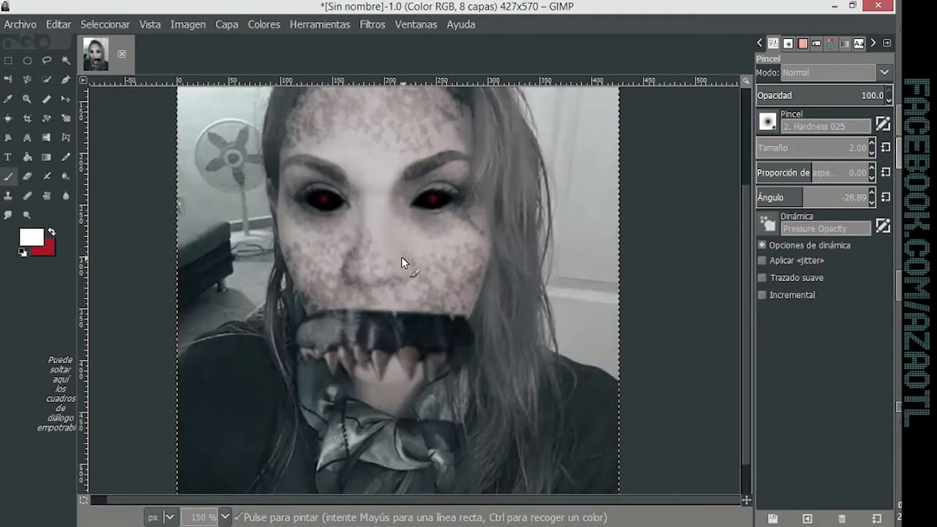
{"action": "right_click", "coordinate": [795, 44]}
{"action": "left_click", "coordinate": [677, 286]}
{"action": "left_click", "coordinate": [816, 294]}
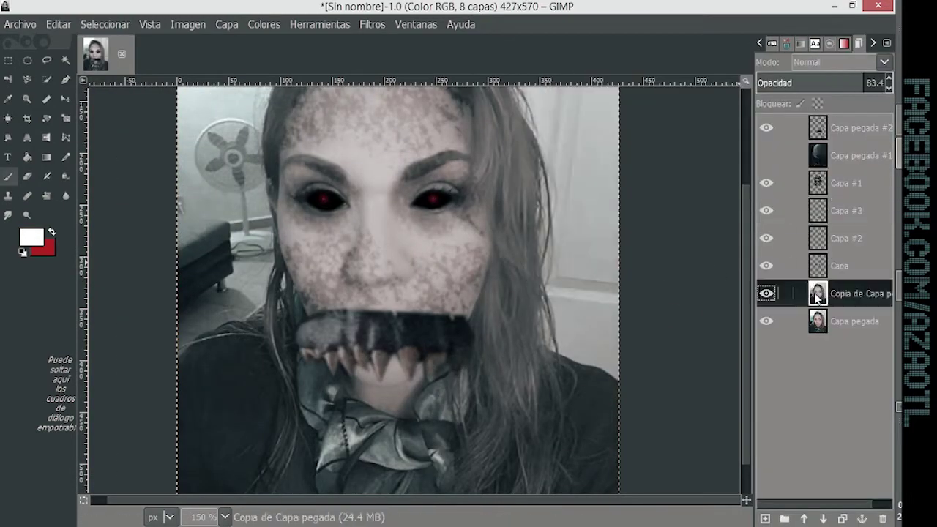
{"action": "scroll", "coordinate": [393, 276], "scroll_direction": "up", "scroll_amount": 2}
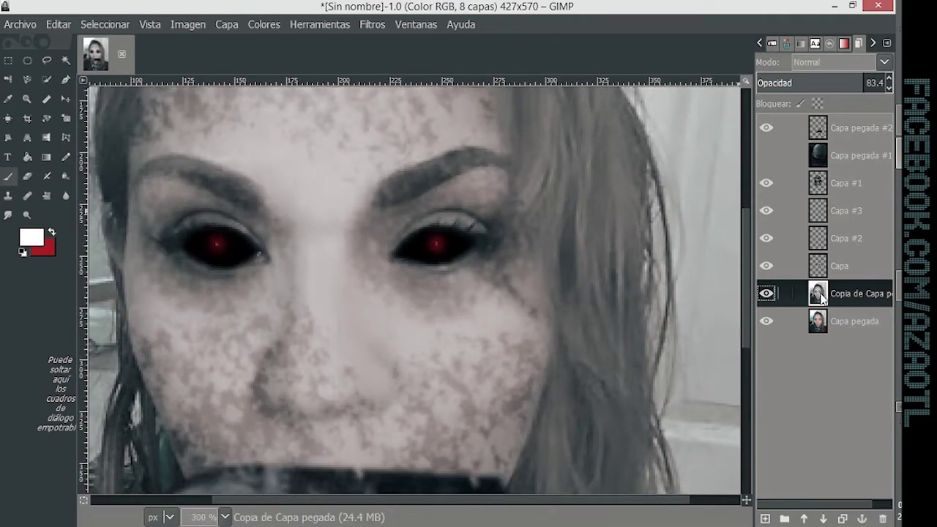
{"action": "left_click_drag", "start_coordinate": [818, 293], "coordinate": [471, 318]}
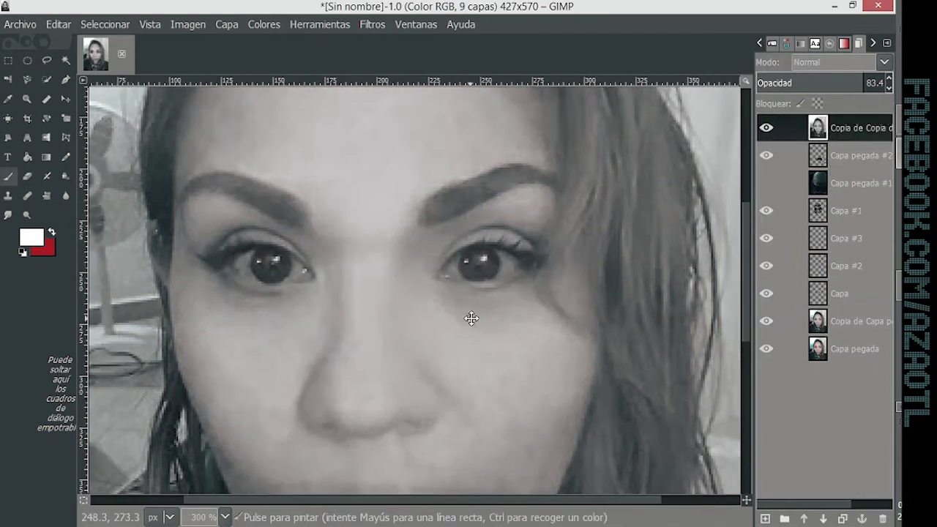
Step: Desaturate the top face copy and boost its contrast with a Curves adjustment
{"action": "left_click", "coordinate": [263, 24]}
{"action": "left_click", "coordinate": [291, 189]}
{"action": "left_click", "coordinate": [209, 190]}
{"action": "left_click", "coordinate": [264, 25]}
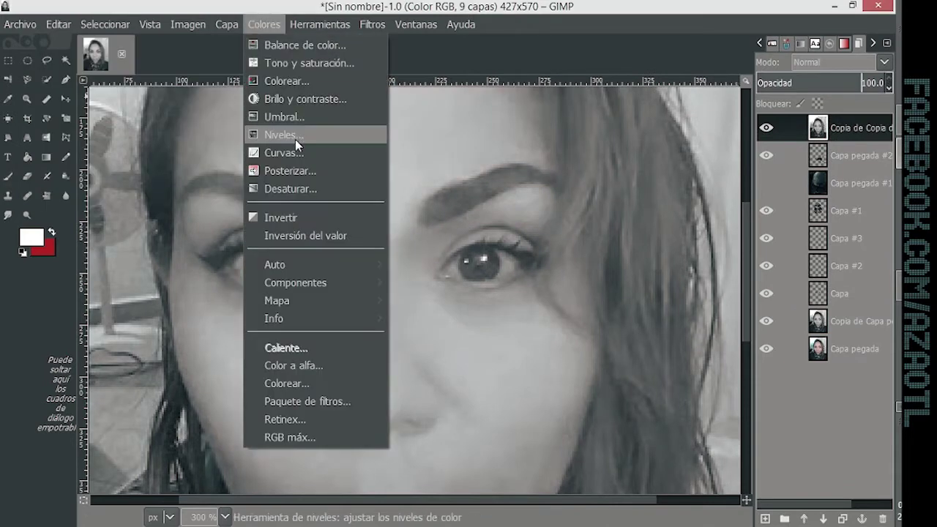
{"action": "left_click", "coordinate": [283, 152]}
{"action": "left_click_drag", "start_coordinate": [784, 212], "coordinate": [778, 205]}
{"action": "left_click_drag", "start_coordinate": [720, 257], "coordinate": [720, 270]}
{"action": "left_click_drag", "start_coordinate": [786, 206], "coordinate": [786, 215]}
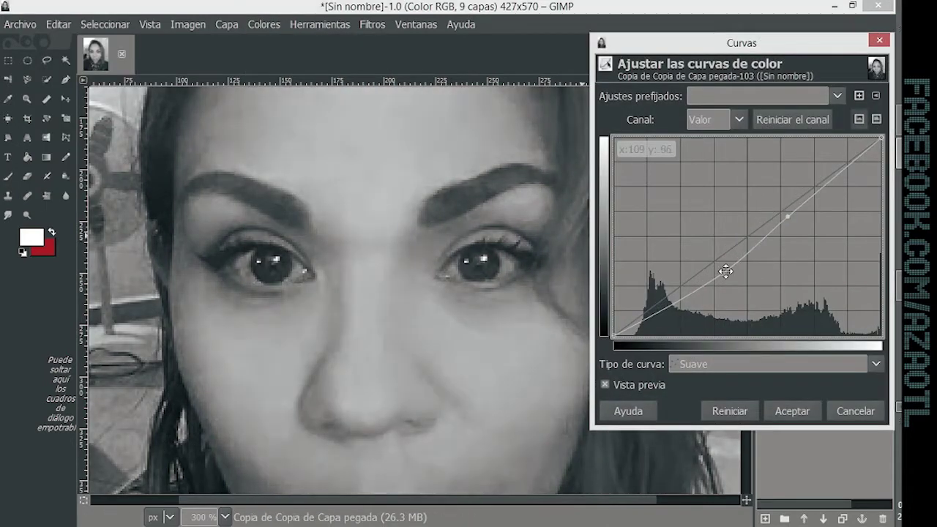
{"action": "left_click", "coordinate": [792, 411]}
Step: Hide the face copy and warp texture layer Capa #1, using the copy as displacement map
{"action": "left_click", "coordinate": [766, 127]}
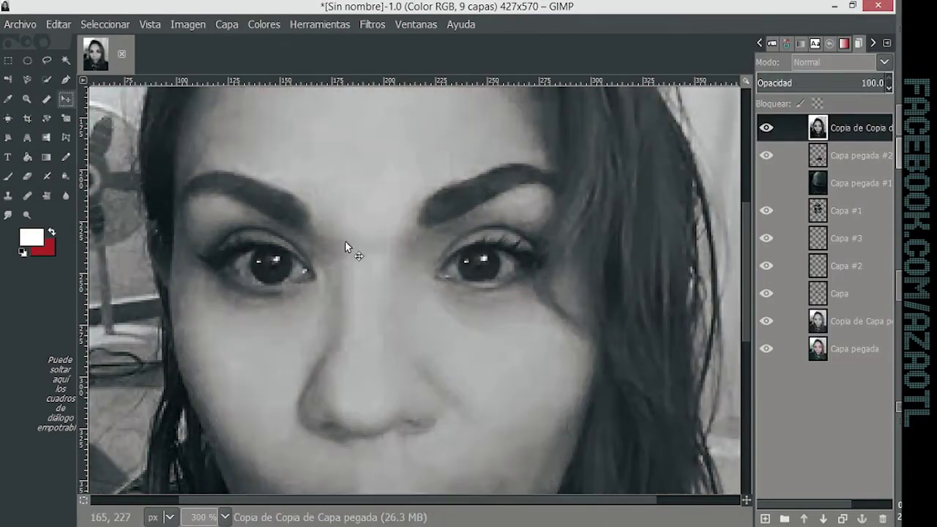
{"action": "key", "text": "1"}
{"action": "left_click", "coordinate": [825, 213]}
{"action": "left_click", "coordinate": [371, 24]}
{"action": "mouse_move", "coordinate": [396, 271]}
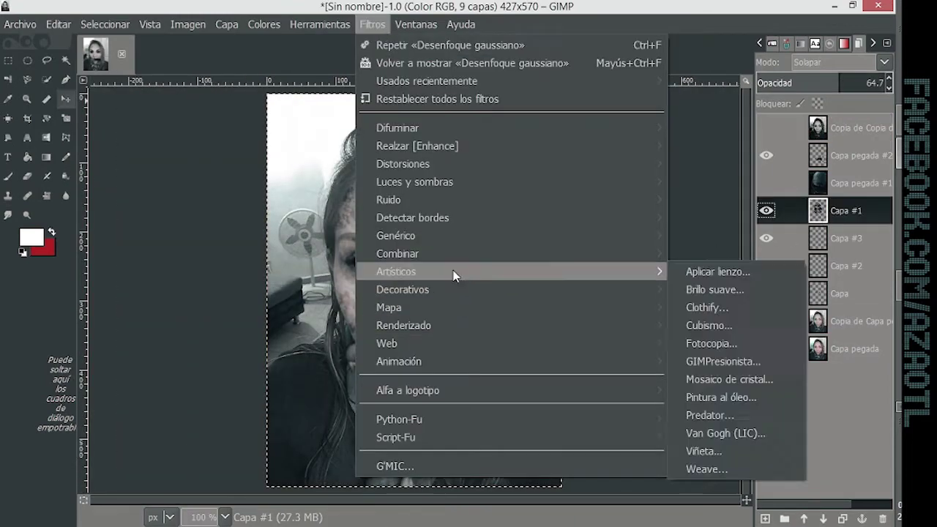
{"action": "left_click", "coordinate": [726, 343]}
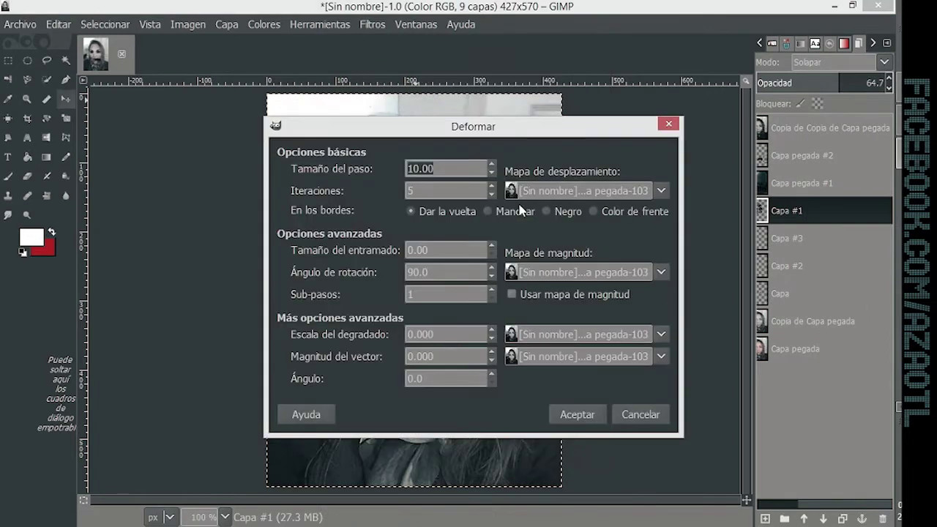
{"action": "left_click", "coordinate": [592, 420]}
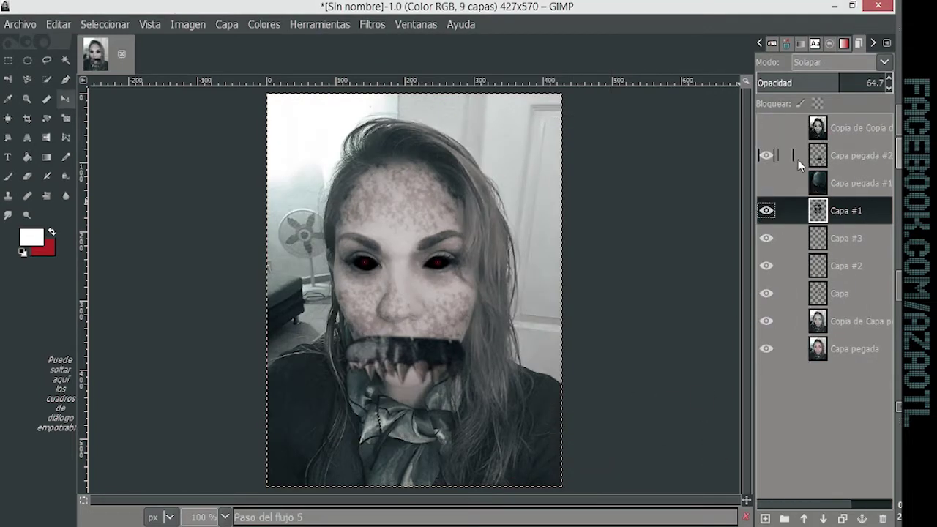
{"action": "left_click", "coordinate": [849, 320]}
{"action": "scroll", "coordinate": [406, 343], "scroll_direction": "up", "scroll_amount": 1}
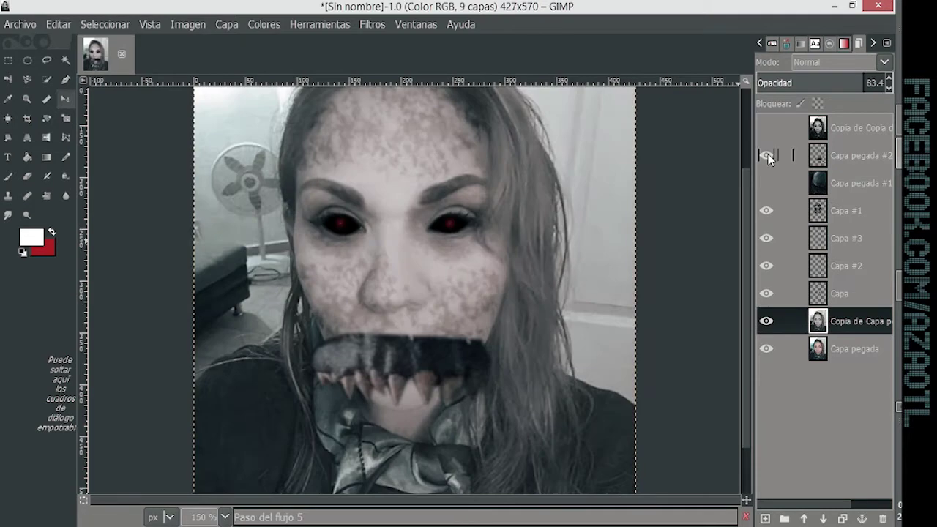
Step: Distort the face with Interactive Warp (Deformación Interactiva) at an adjusted strength
{"action": "left_click", "coordinate": [372, 24]}
{"action": "left_click", "coordinate": [661, 258]}
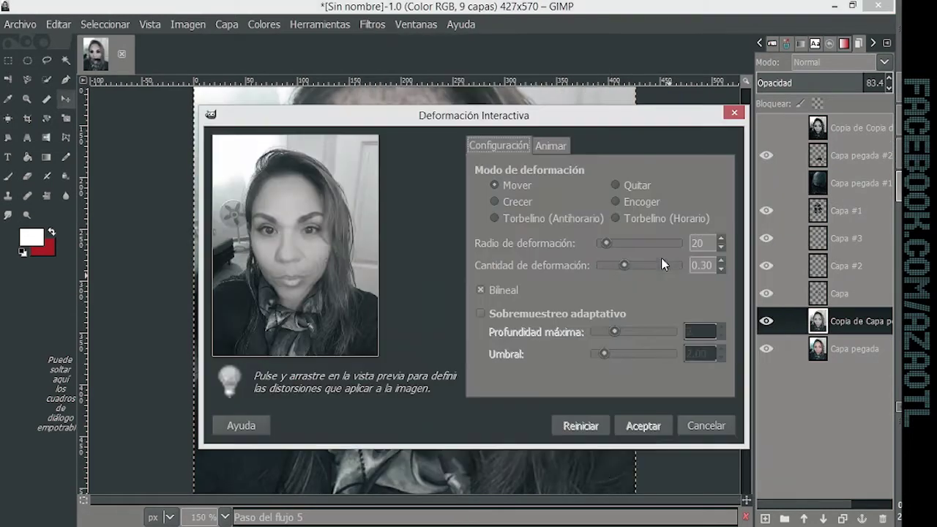
{"action": "left_click_drag", "start_coordinate": [452, 118], "coordinate": [700, 103]}
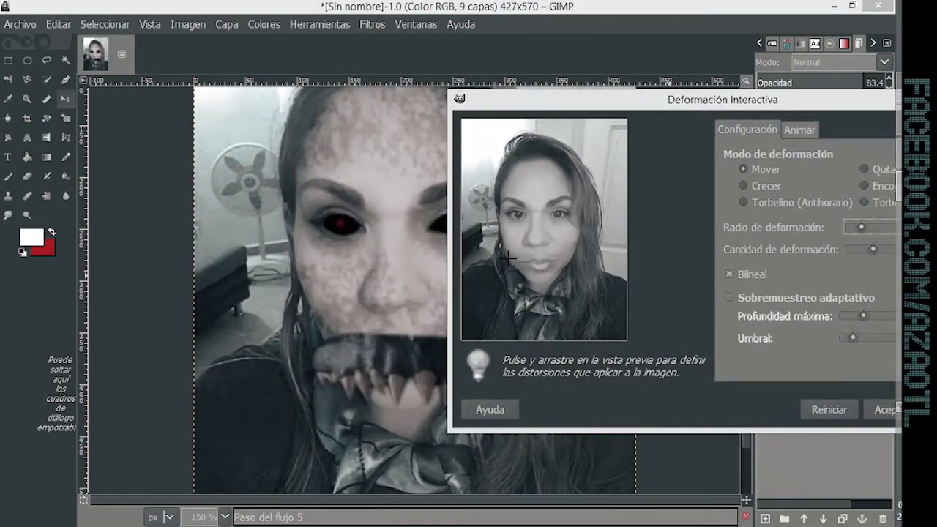
{"action": "left_click", "coordinate": [868, 249]}
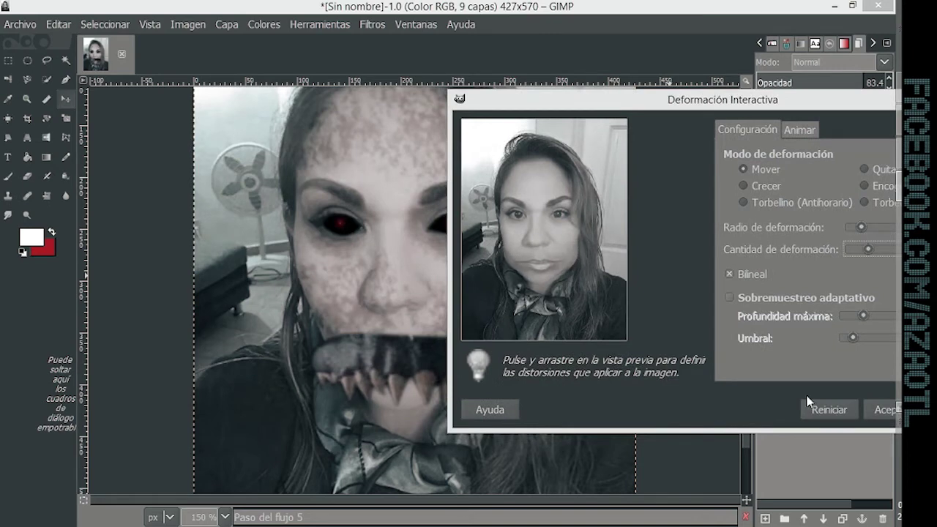
{"action": "left_click", "coordinate": [884, 409]}
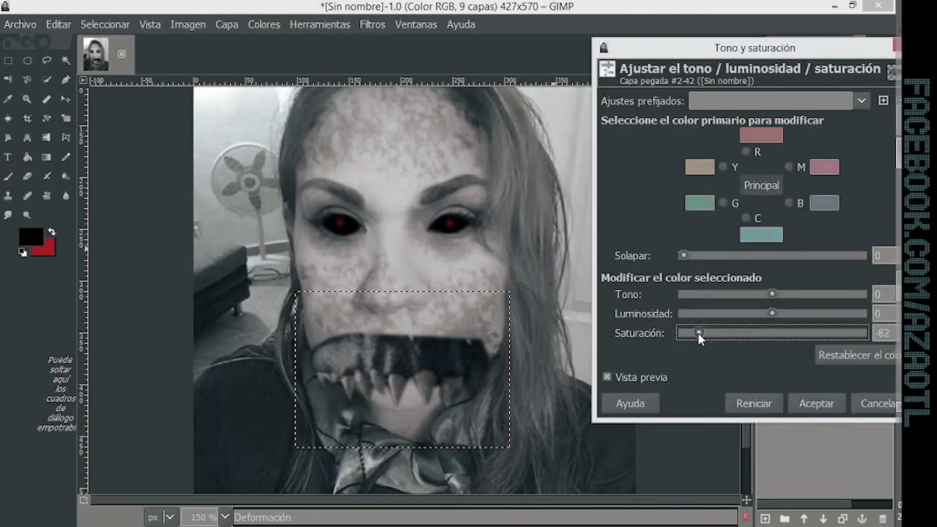
Step: Confirm the mouth desaturation and reshape the fanged mouth with Interactive Warp
{"action": "key", "text": "Return"}
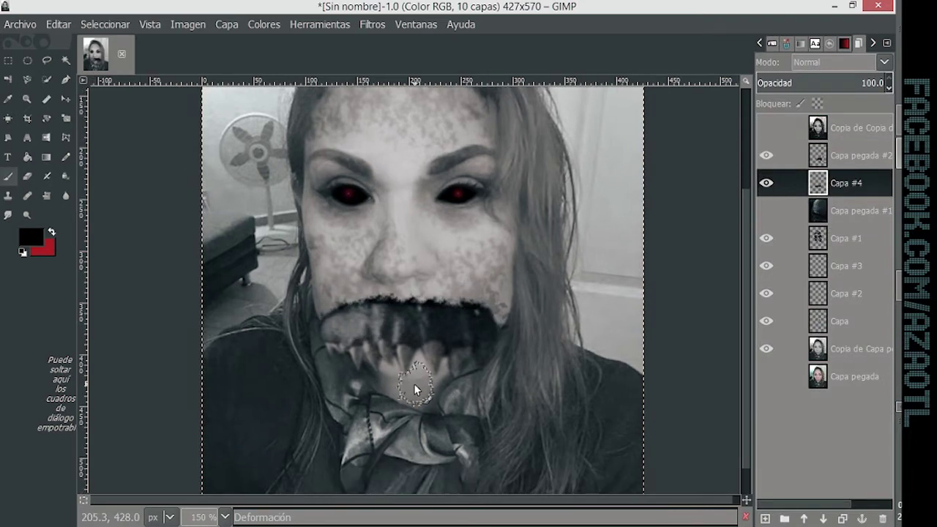
{"action": "left_click", "coordinate": [371, 25]}
{"action": "left_click", "coordinate": [634, 289]}
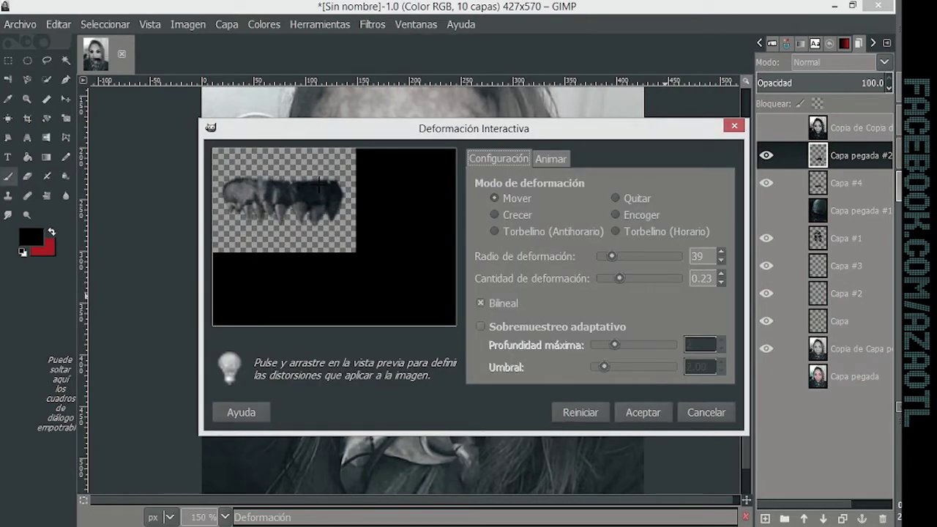
{"action": "left_click", "coordinate": [655, 415]}
Step: Blur the dark layer inside the mouth and lower its opacity to about 82%
{"action": "key", "text": "Page_Down"}
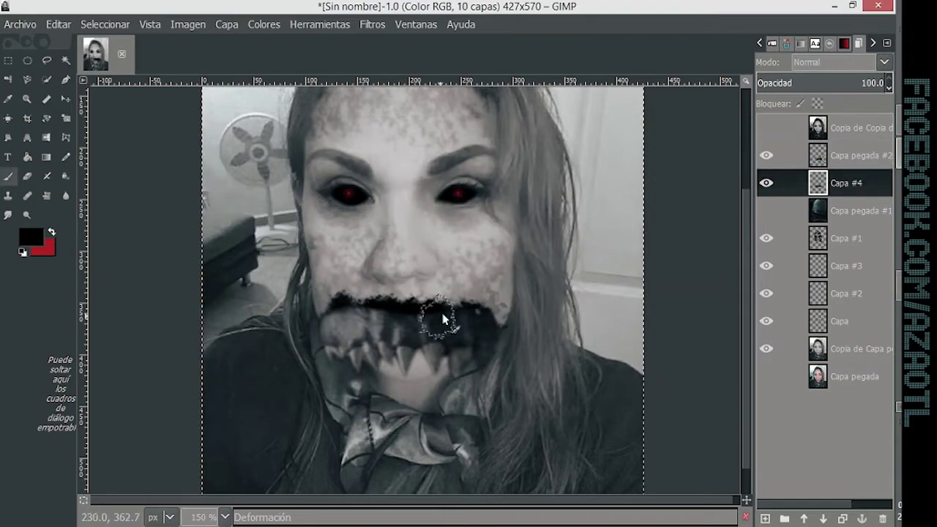
{"action": "left_click", "coordinate": [371, 24]}
{"action": "left_click", "coordinate": [627, 129]}
{"action": "left_click", "coordinate": [862, 83]}
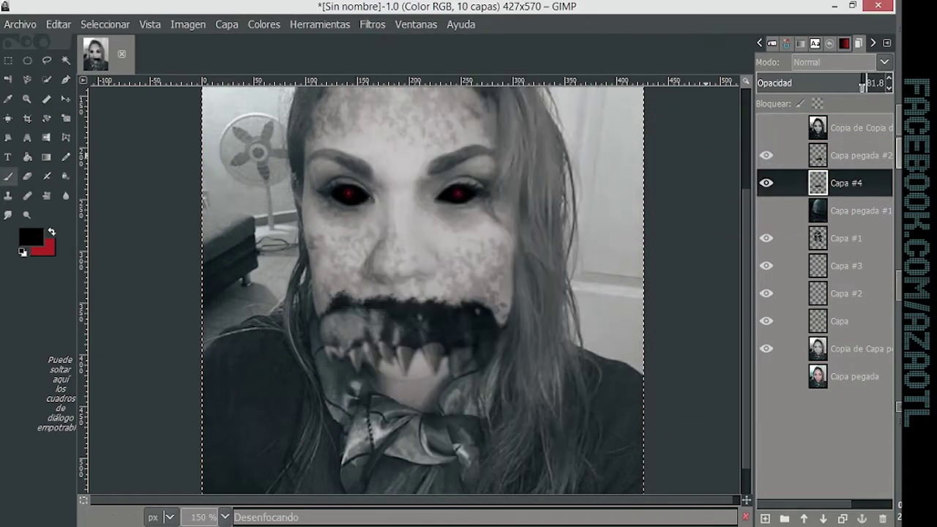
{"action": "key", "text": "shift+e"}
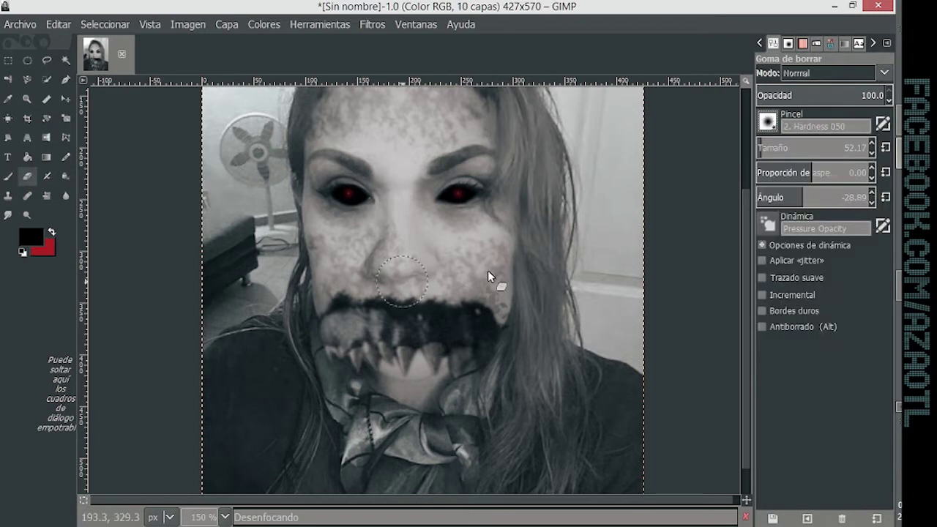
Step: Shrink the eraser, set its opacity to 39, and toggle Capa pegada #1's visibility
{"action": "left_click", "coordinate": [873, 155]}
{"action": "left_click", "coordinate": [805, 95]}
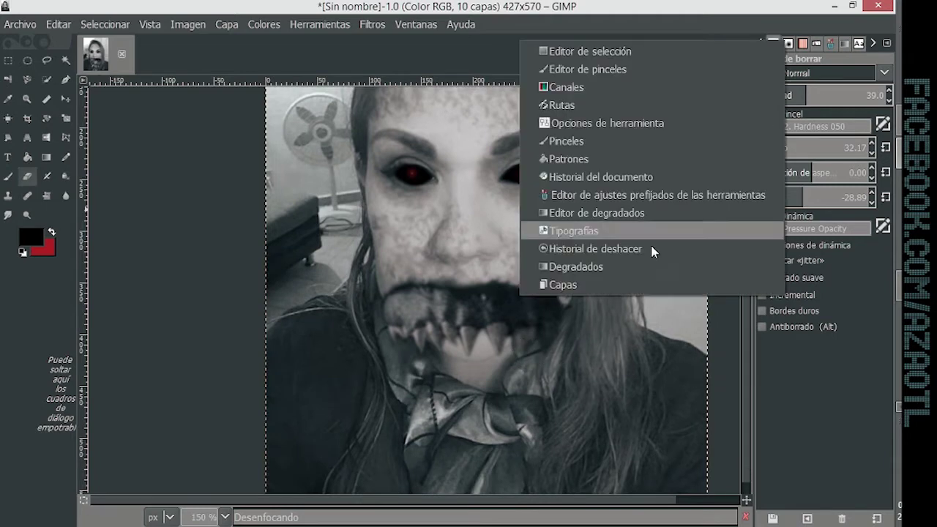
{"action": "left_click", "coordinate": [553, 285]}
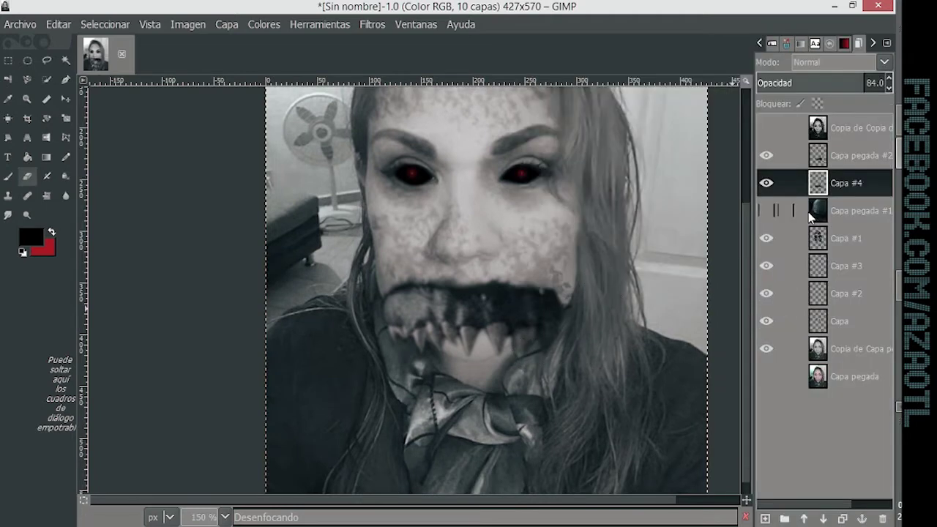
{"action": "left_click", "coordinate": [765, 211]}
Step: Set up the Paintbrush with light grey, size 3.17 and opacity 46
{"action": "key", "text": "p"}
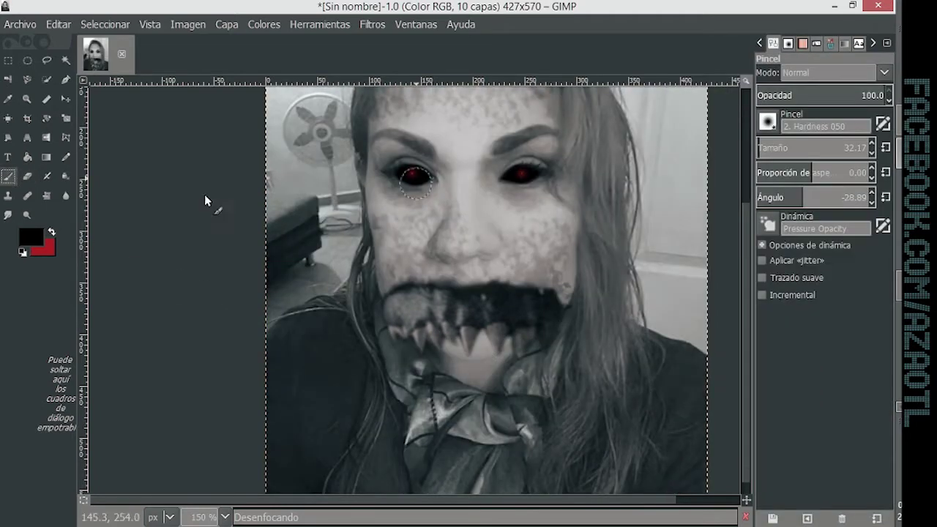
{"action": "left_click", "coordinate": [31, 235]}
{"action": "left_click", "coordinate": [148, 213]}
{"action": "left_click", "coordinate": [257, 385]}
{"action": "scroll", "coordinate": [440, 309], "scroll_direction": "up", "scroll_amount": 2}
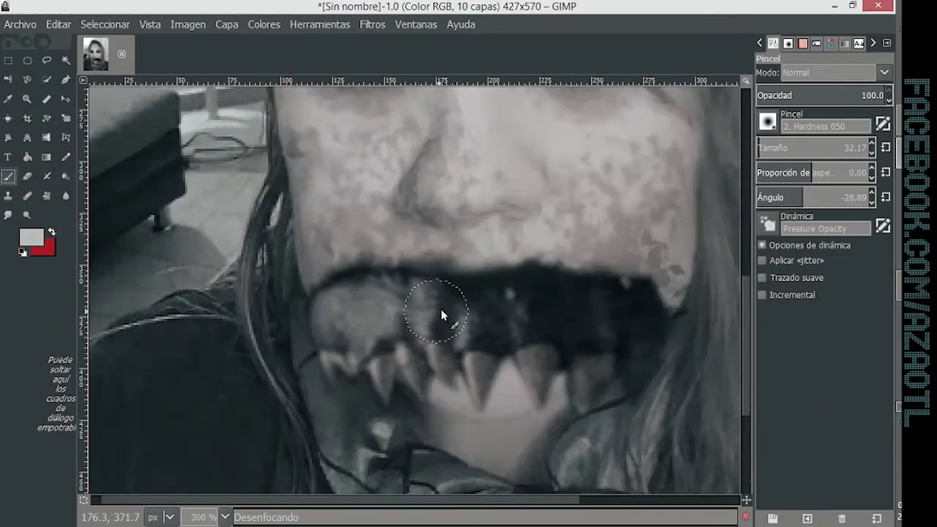
{"action": "left_click", "coordinate": [870, 153]}
{"action": "left_click", "coordinate": [872, 145]}
{"action": "left_click", "coordinate": [871, 144]}
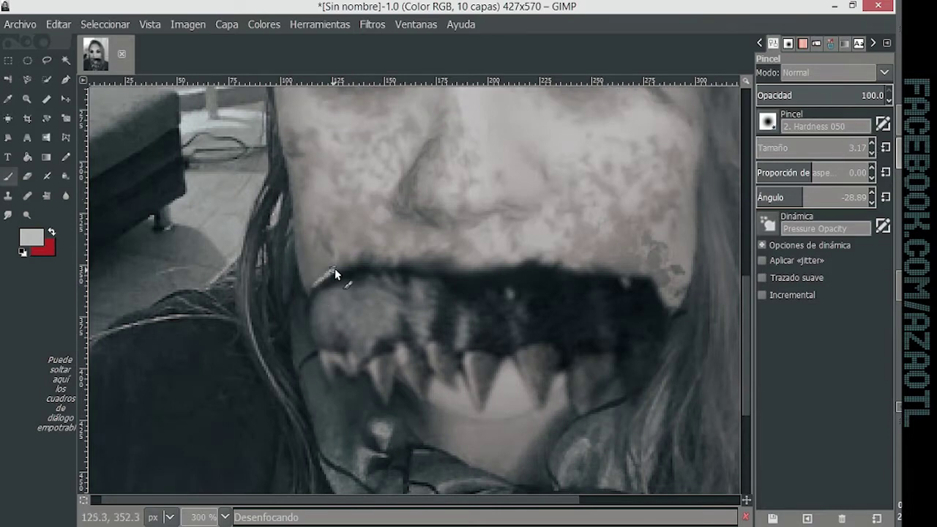
{"action": "left_click", "coordinate": [815, 96]}
Step: Paint the grey highlight across the upper lip and out to the mouth's right side
{"action": "left_click_drag", "start_coordinate": [384, 270], "coordinate": [512, 269]}
{"action": "left_click_drag", "start_coordinate": [572, 274], "coordinate": [631, 284]}
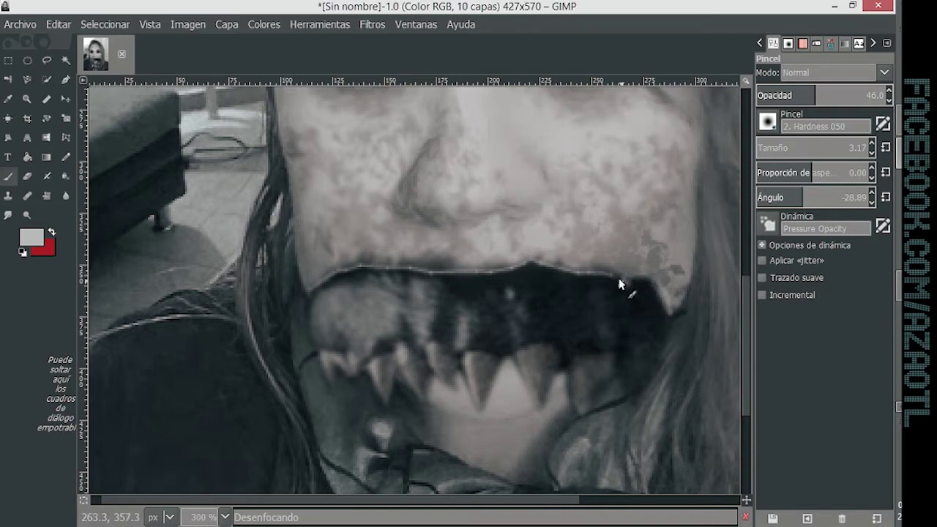
{"action": "key", "text": "minus"}
{"action": "key", "text": "minus"}
{"action": "key", "text": "minus"}
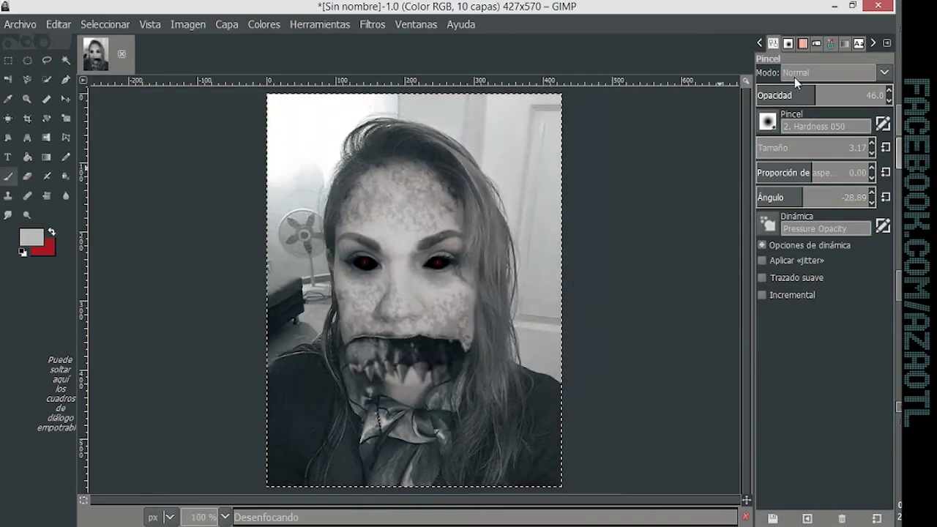
{"action": "key", "text": "ctrl+l"}
{"action": "key", "text": "plus"}
{"action": "key", "text": "plus"}
Step: Set red as the paint colour, choose the Galaxy, Big brush, and select Capa pegada #2
{"action": "left_click", "coordinate": [372, 24]}
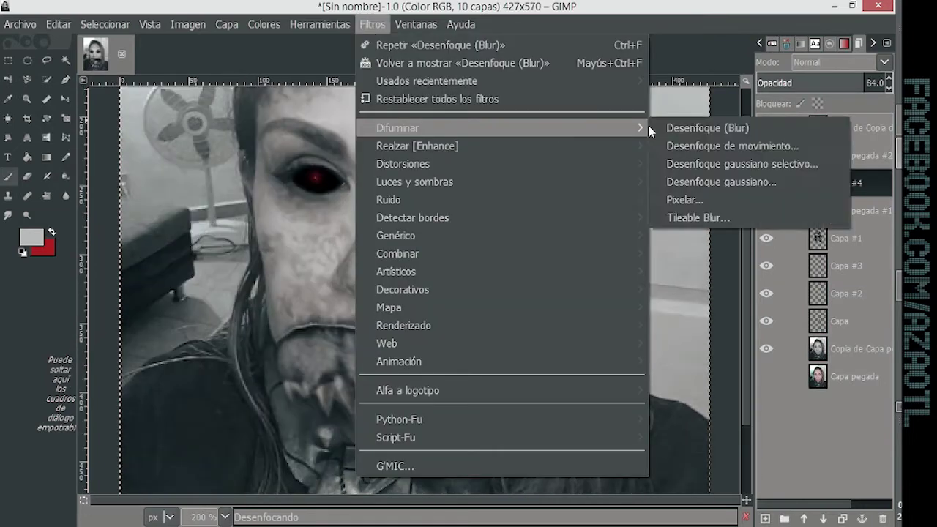
{"action": "key", "text": "Escape"}
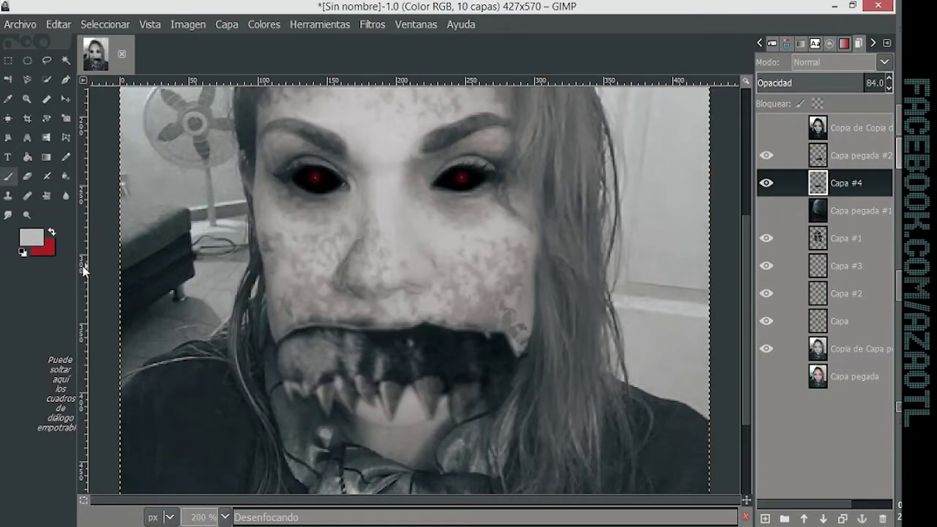
{"action": "left_click", "coordinate": [52, 232]}
{"action": "double_click", "coordinate": [7, 176]}
{"action": "left_click", "coordinate": [767, 122]}
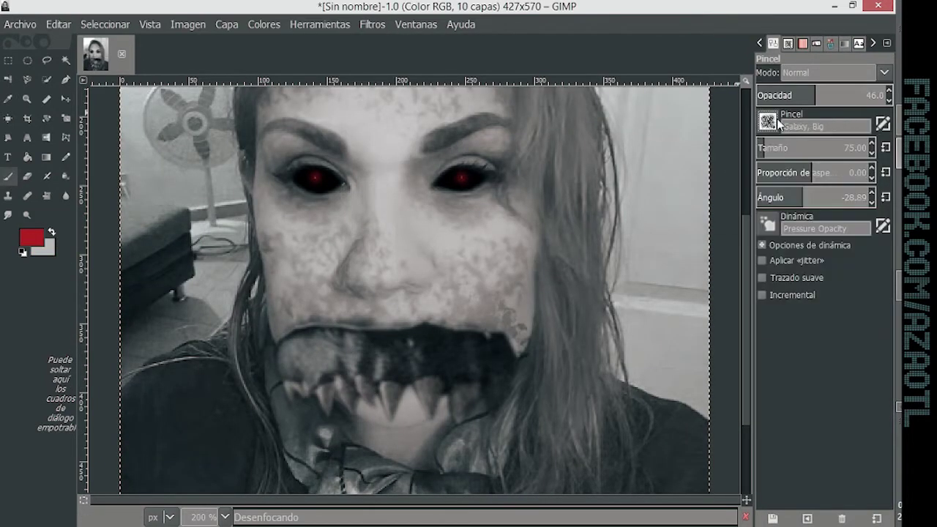
{"action": "left_click", "coordinate": [791, 45]}
{"action": "key", "text": "Page_Up"}
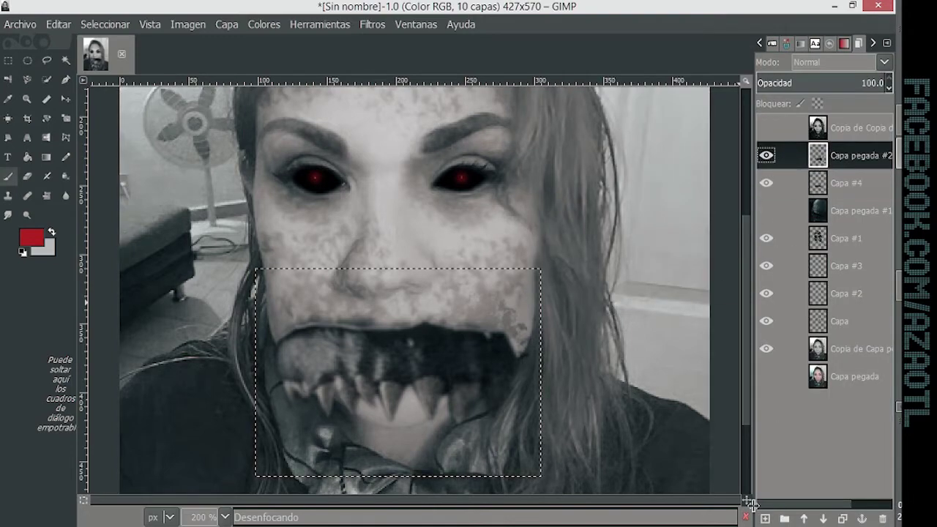
Step: Add a layer above the mouth, Gaussian-blur it, and blend it in Color mode at ~48%
{"action": "left_click", "coordinate": [765, 518]}
{"action": "key", "text": "Return"}
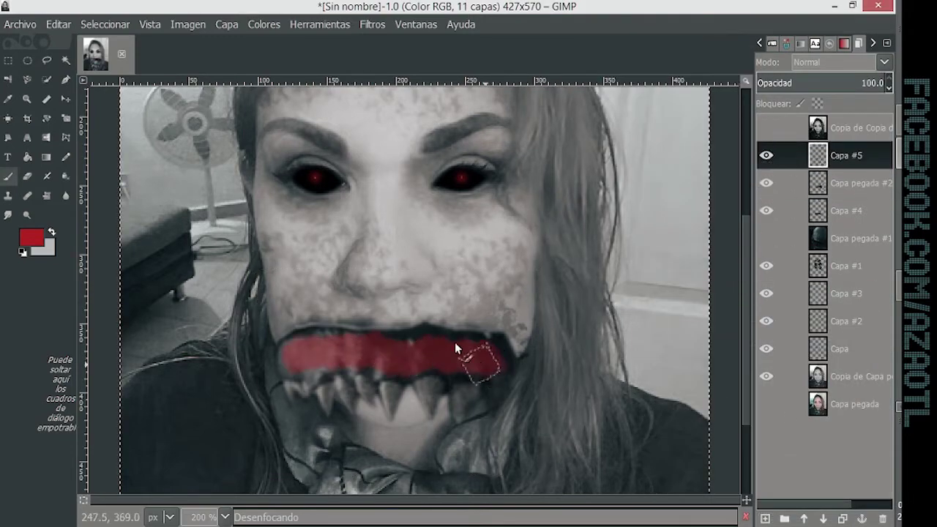
{"action": "left_click", "coordinate": [372, 24]}
{"action": "left_click", "coordinate": [722, 182]}
{"action": "left_click", "coordinate": [529, 411]}
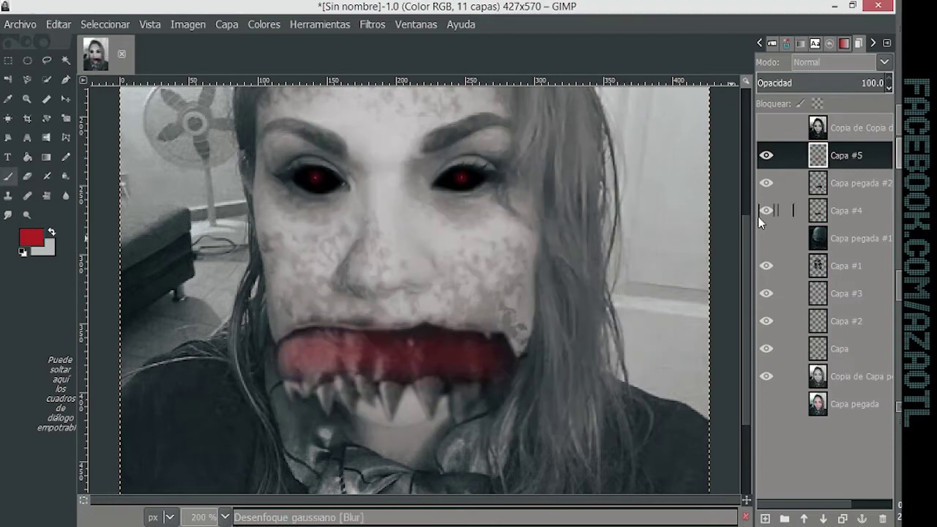
{"action": "left_click", "coordinate": [842, 62]}
{"action": "left_click", "coordinate": [821, 433]}
{"action": "left_click", "coordinate": [818, 82]}
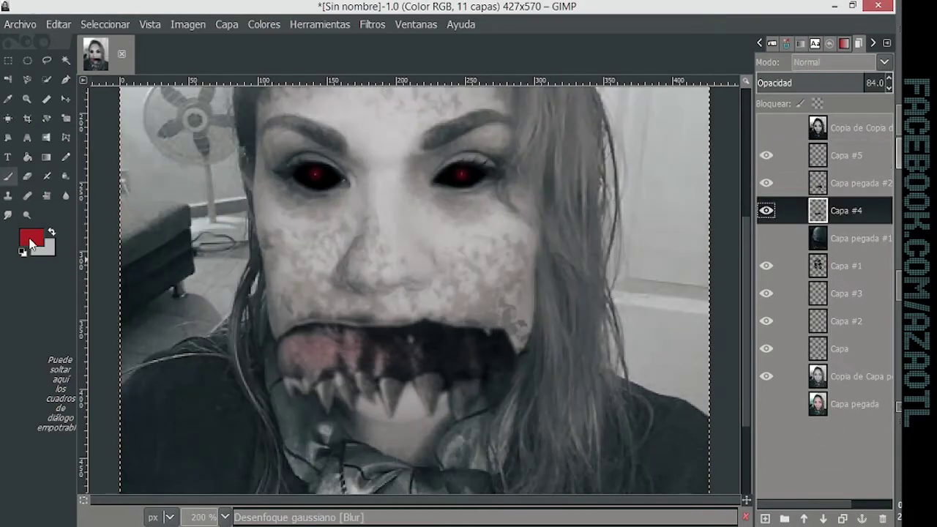
Step: Paint along the mouth's upper edge with a new colour and a size-16 brush
{"action": "left_click", "coordinate": [31, 244]}
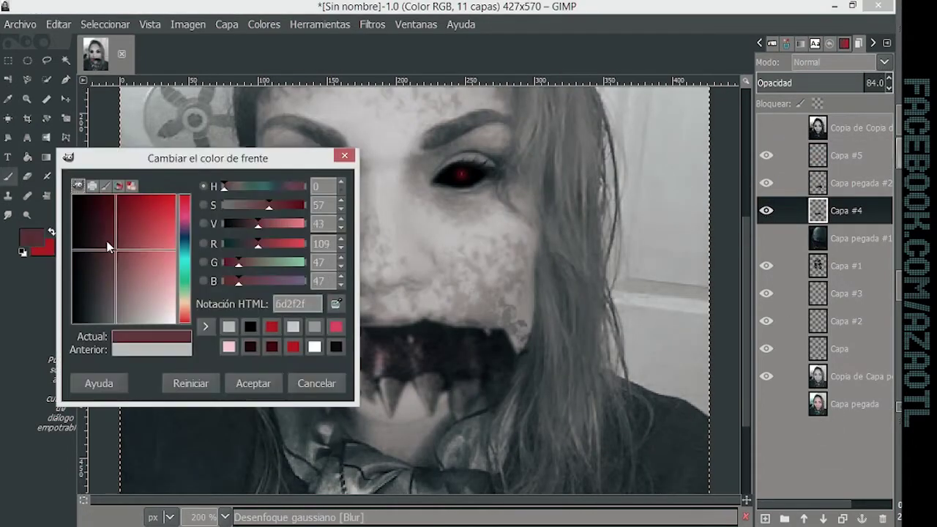
{"action": "left_click", "coordinate": [253, 383]}
{"action": "double_click", "coordinate": [8, 177]}
{"action": "double_click", "coordinate": [872, 152]}
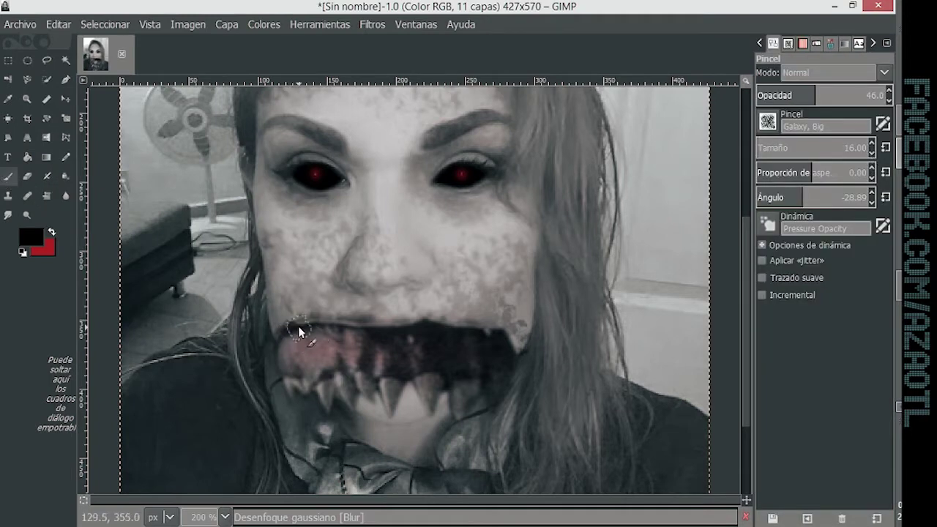
{"action": "left_click_drag", "start_coordinate": [335, 331], "coordinate": [503, 354]}
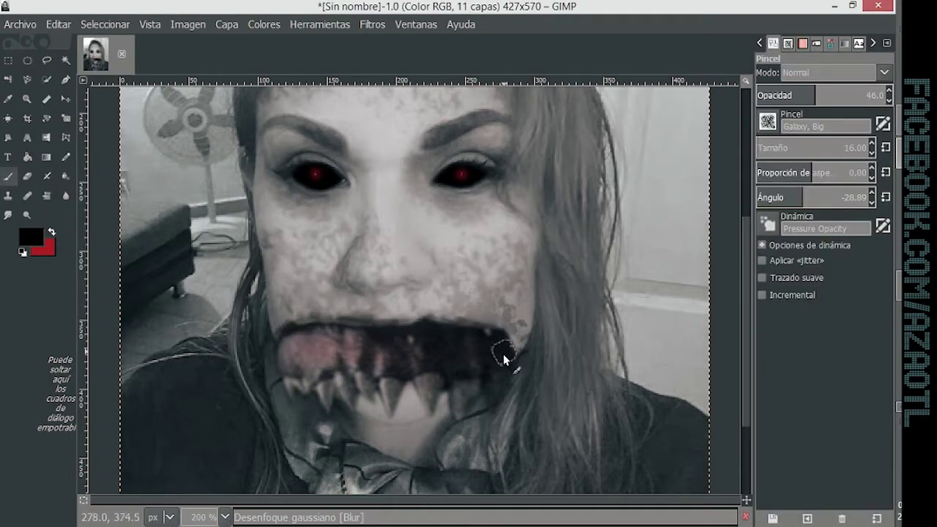
Step: Change the foreground colour to a near-black red, 0b0000
{"action": "left_click", "coordinate": [35, 238]}
{"action": "left_click", "coordinate": [251, 383]}
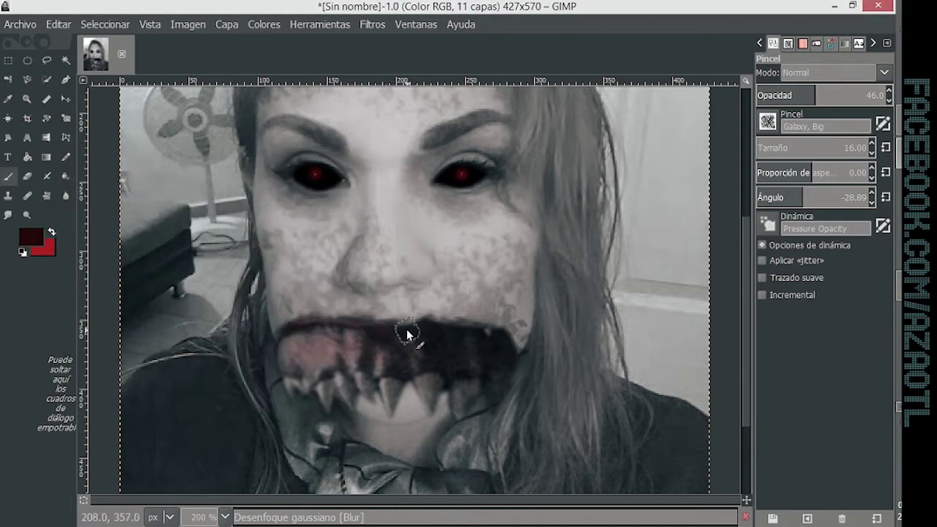
{"action": "left_click", "coordinate": [31, 237]}
{"action": "left_click", "coordinate": [78, 202]}
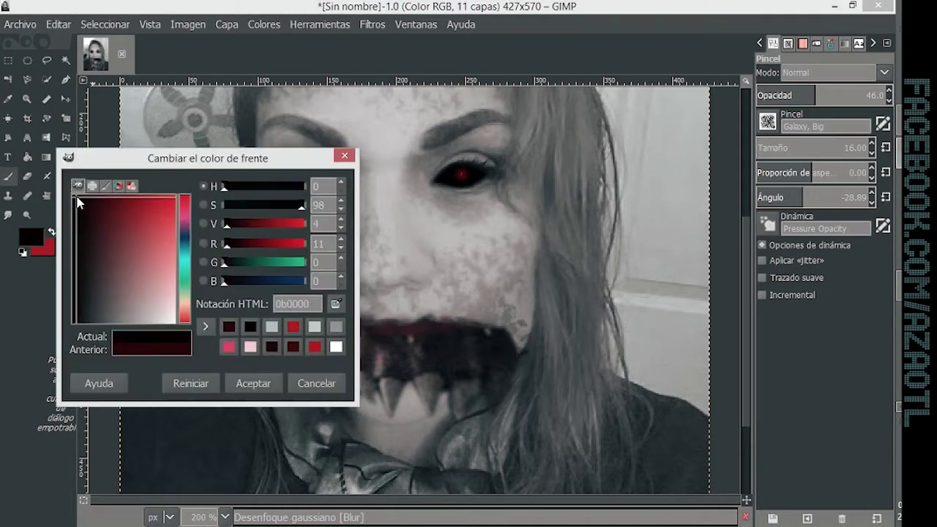
{"action": "left_click", "coordinate": [253, 383]}
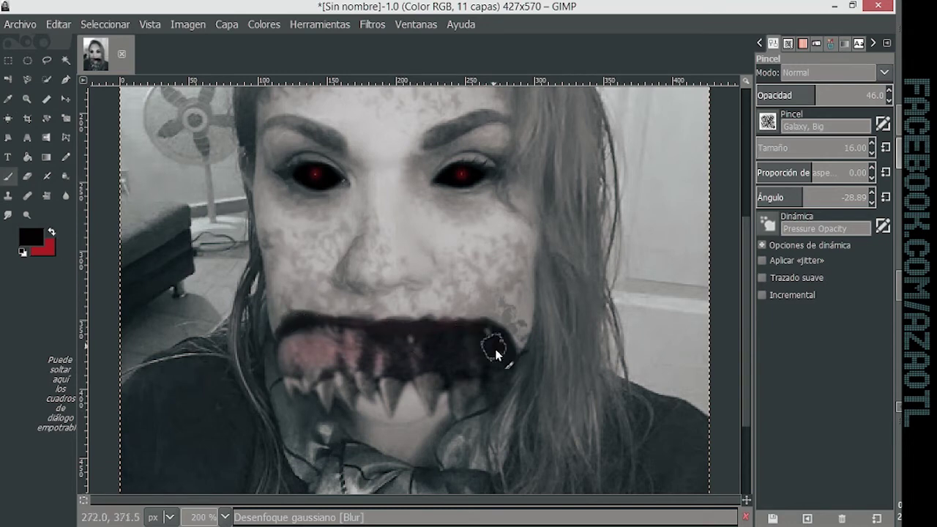
Step: Blur the Capa #4 layer and lower its opacity to 93
{"action": "right_click", "coordinate": [787, 42]}
{"action": "left_click", "coordinate": [571, 289]}
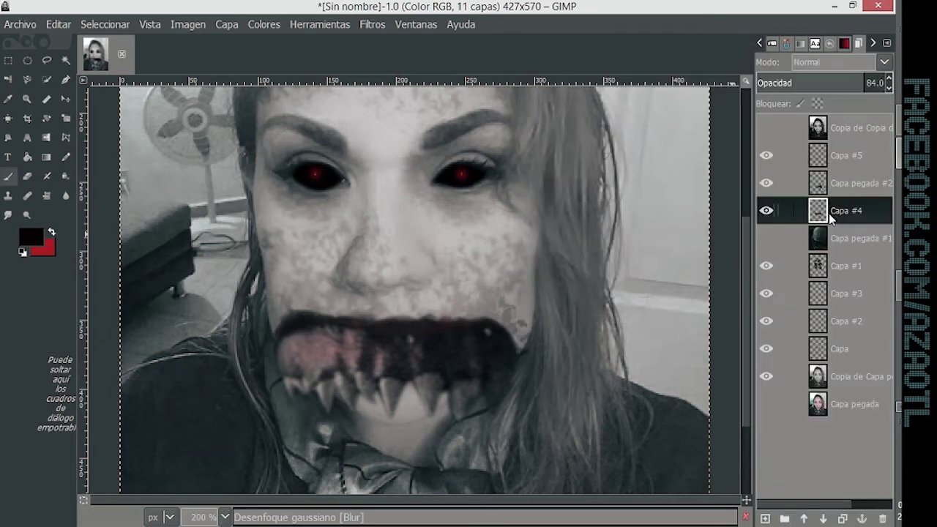
{"action": "left_click", "coordinate": [372, 24]}
{"action": "left_click", "coordinate": [687, 131]}
{"action": "type", "text": "100"}
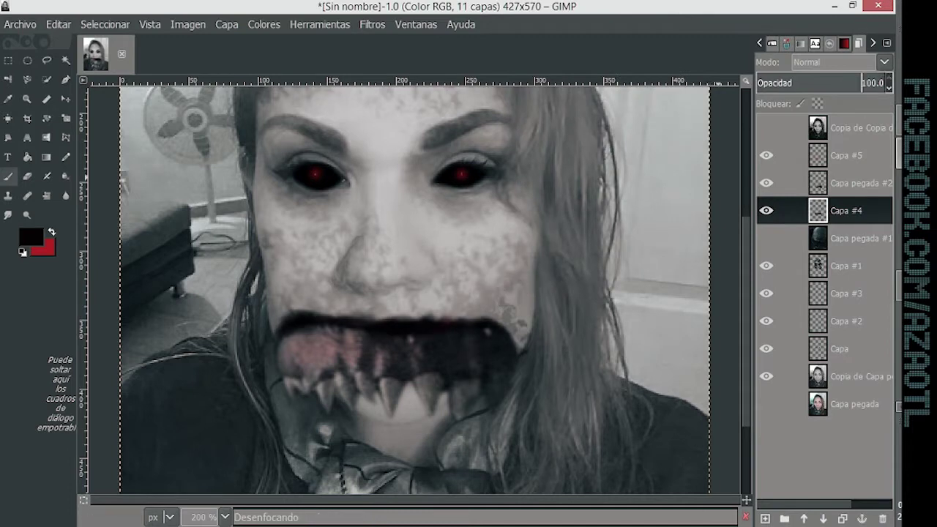
{"action": "left_click_drag", "start_coordinate": [863, 85], "coordinate": [854, 86]}
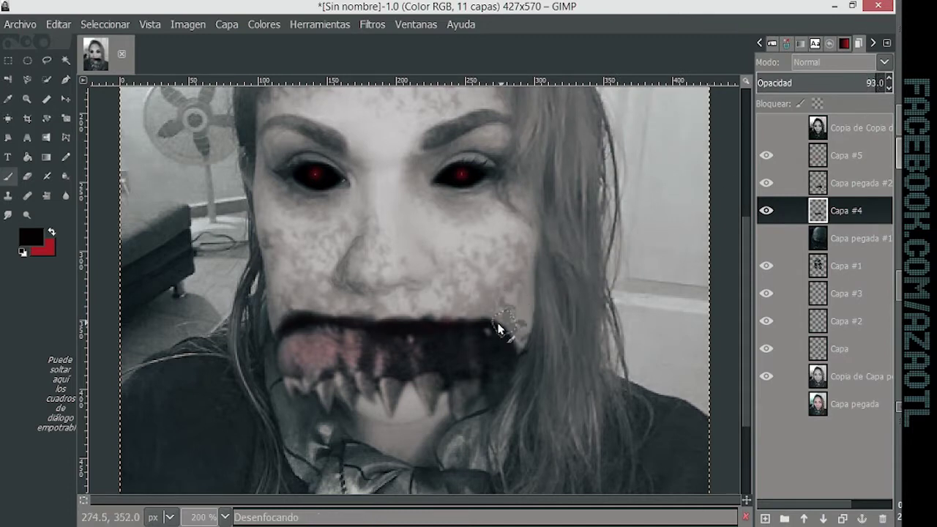
Step: Paint a white highlight on a lower fang in Solapar blend mode on the mouth layer
{"action": "left_click", "coordinate": [812, 183]}
{"action": "key", "text": "p"}
{"action": "left_click", "coordinate": [834, 72]}
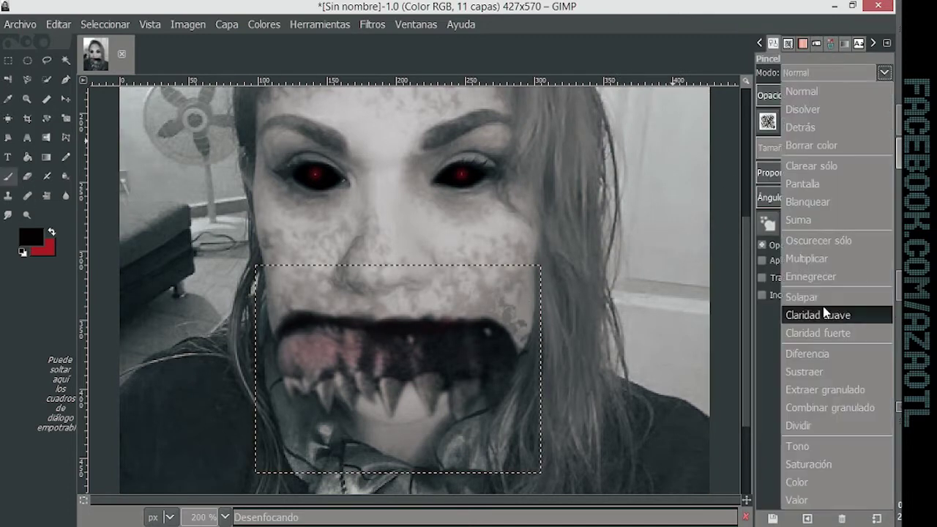
{"action": "left_click", "coordinate": [812, 297]}
{"action": "left_click", "coordinate": [323, 391], "text": "ctrl"}
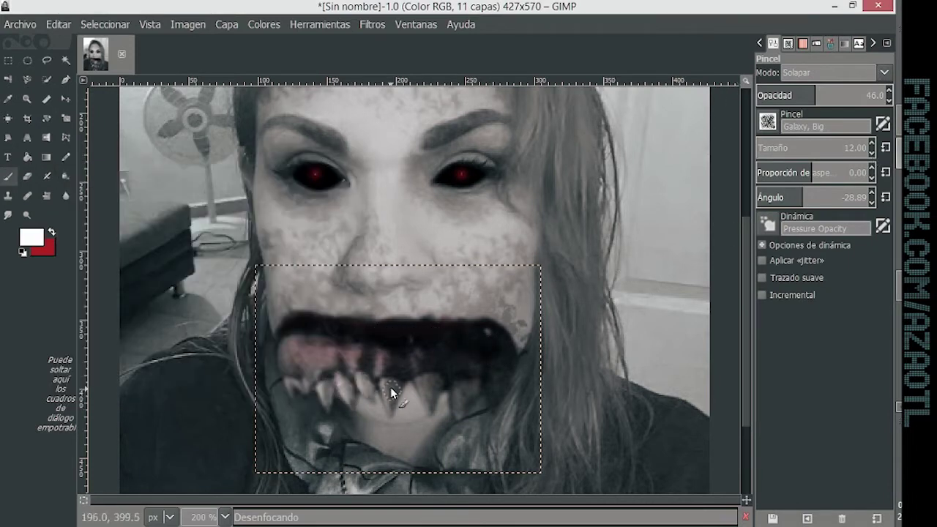
{"action": "left_click_drag", "start_coordinate": [390, 386], "coordinate": [382, 350]}
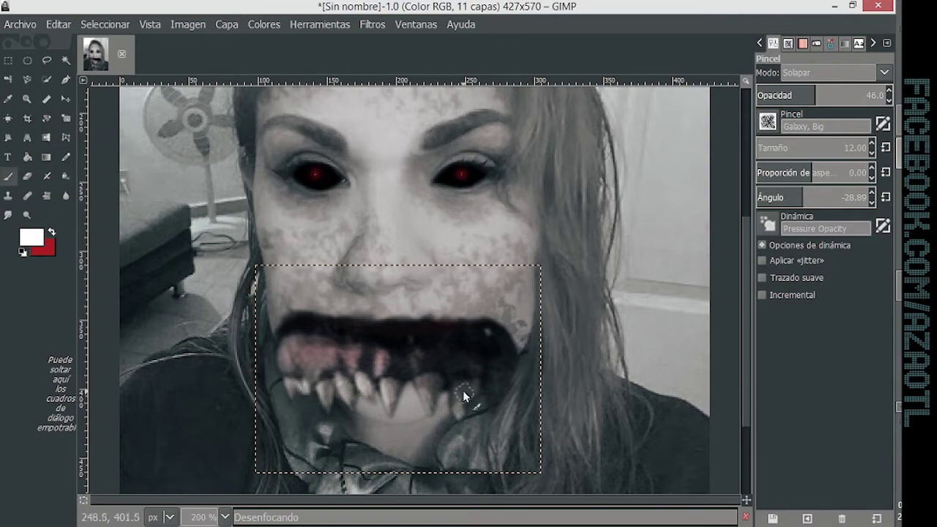
Step: Erase the mouth's upper edge on Capa #4 at 30.5 opacity, then reselect Capa pegada #2
{"action": "key", "text": "1"}
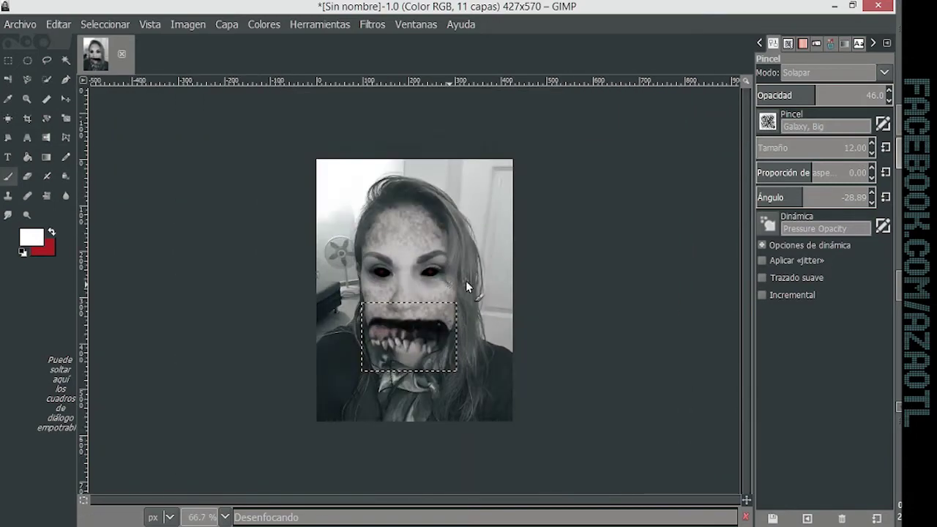
{"action": "key", "text": "ctrl+l"}
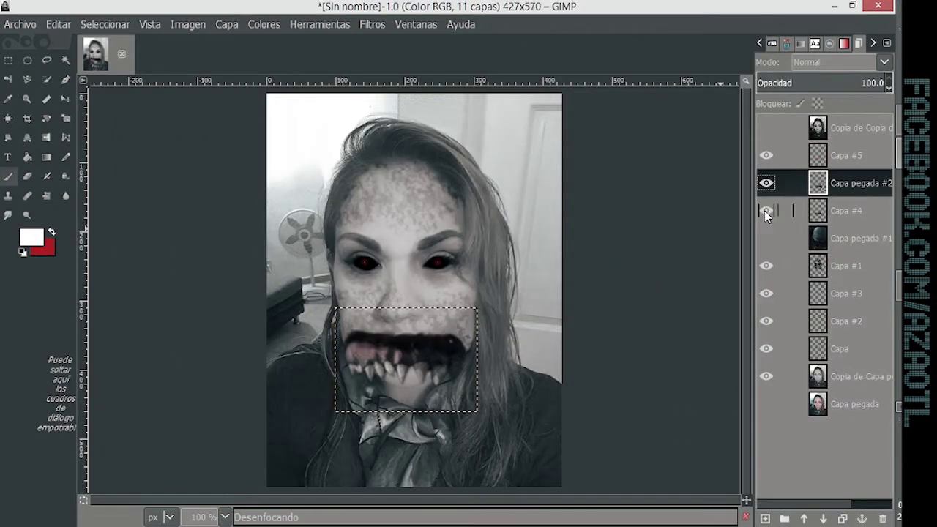
{"action": "left_click", "coordinate": [842, 210]}
{"action": "key", "text": "shift+e"}
{"action": "left_click", "coordinate": [773, 44]}
{"action": "left_click", "coordinate": [796, 96]}
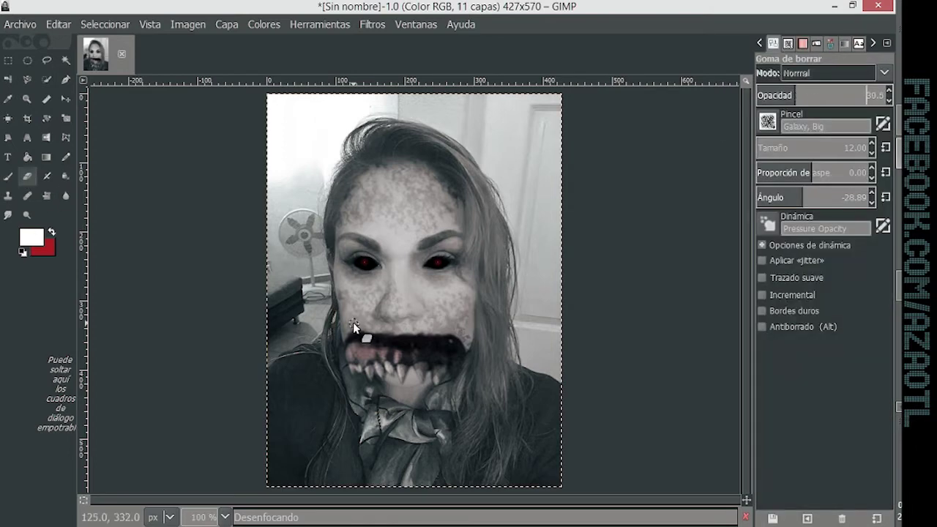
{"action": "key", "text": "2"}
{"action": "left_click_drag", "start_coordinate": [341, 333], "coordinate": [370, 341]}
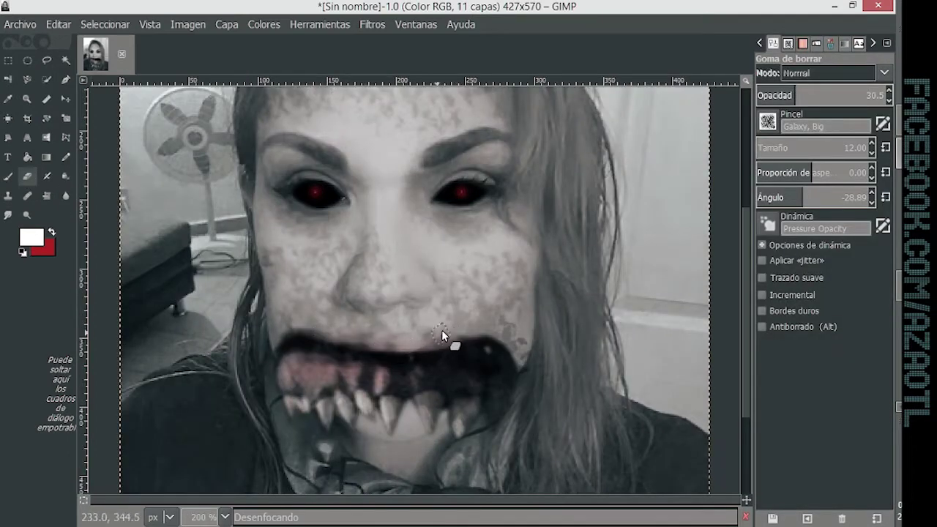
{"action": "scroll", "coordinate": [455, 395], "scroll_direction": "down", "scroll_amount": 2}
{"action": "left_click", "coordinate": [578, 282]}
{"action": "left_click", "coordinate": [821, 183]}
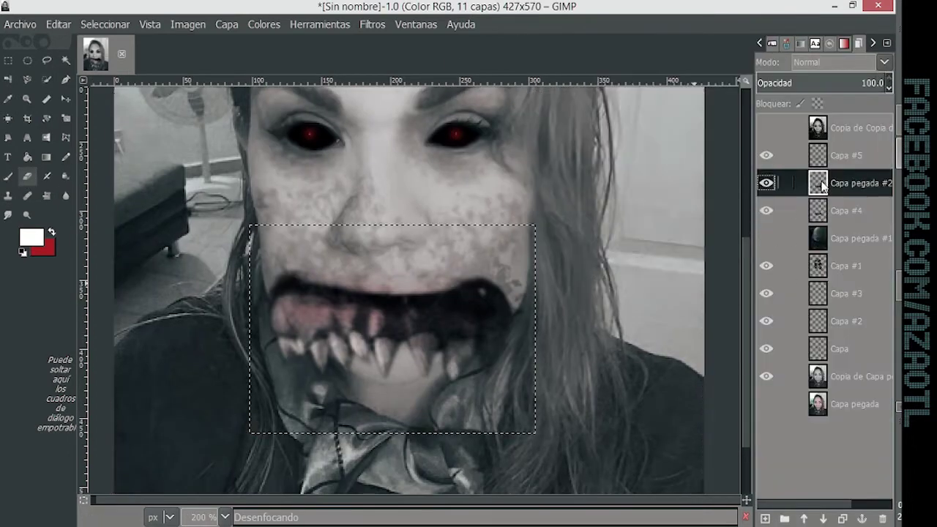
Step: Warp the fanged mouth with Interactive Warp at amount 0.37
{"action": "left_click", "coordinate": [372, 25]}
{"action": "left_click", "coordinate": [703, 291]}
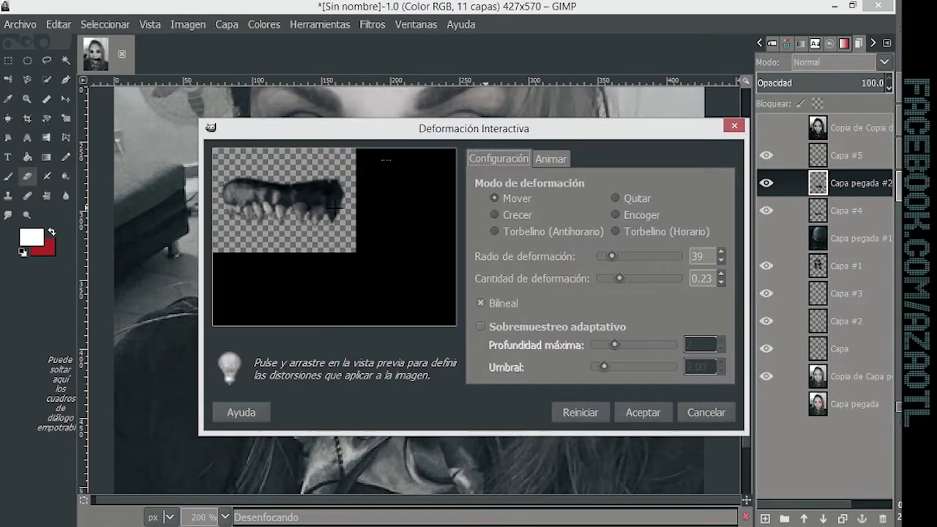
{"action": "left_click_drag", "start_coordinate": [618, 278], "coordinate": [630, 278]}
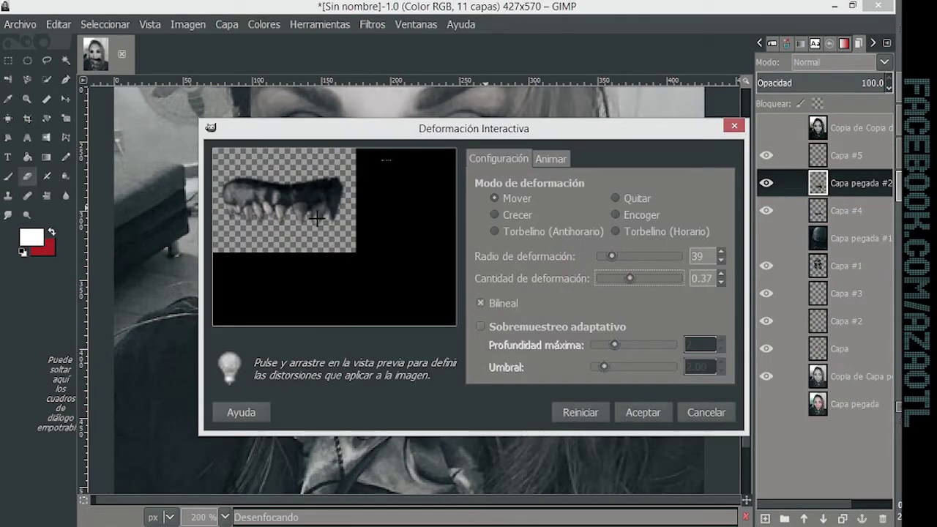
{"action": "left_click", "coordinate": [650, 412]}
{"action": "key", "text": "minus"}
{"action": "key", "text": "minus"}
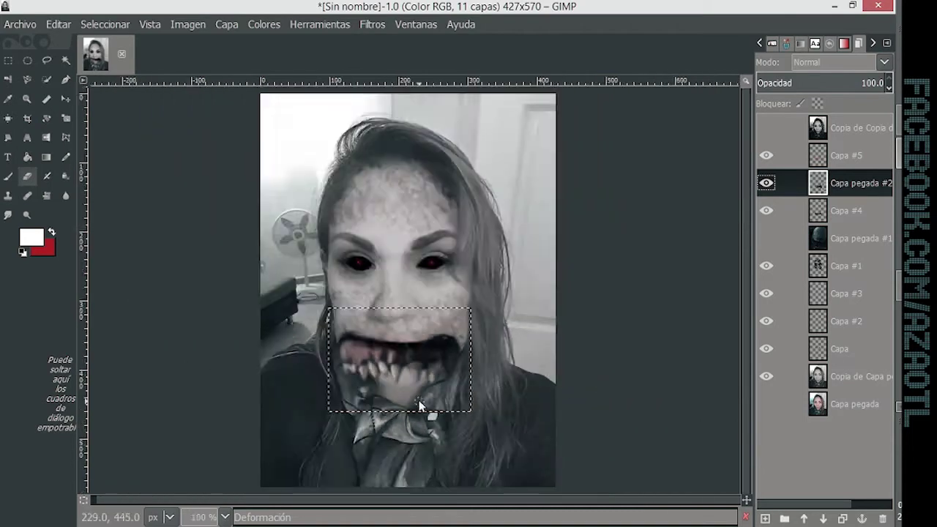
{"action": "key", "text": "minus"}
Step: Lower tint layer Capa #5's opacity to 27.8 and compare Capa #4 hidden versus shown
{"action": "left_click", "coordinate": [846, 155]}
{"action": "left_click", "coordinate": [802, 85]}
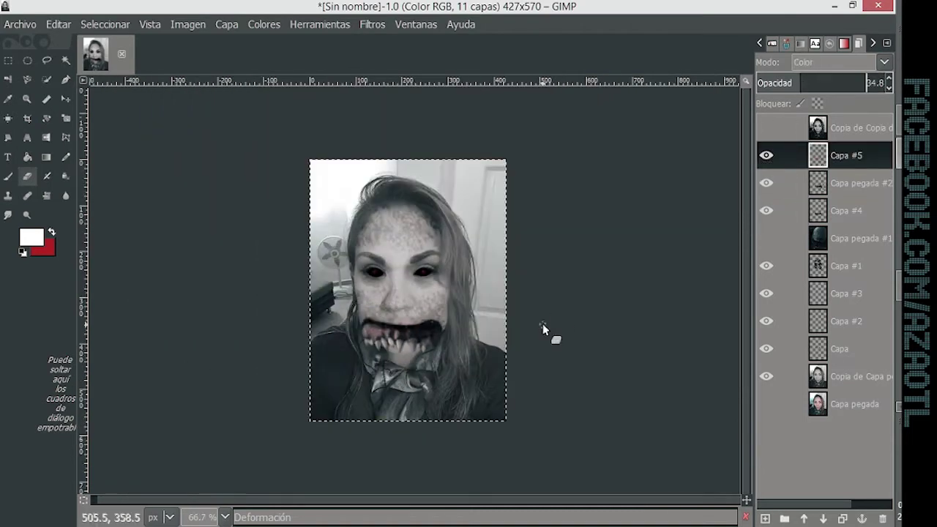
{"action": "key", "text": "plus"}
{"action": "key", "text": "plus"}
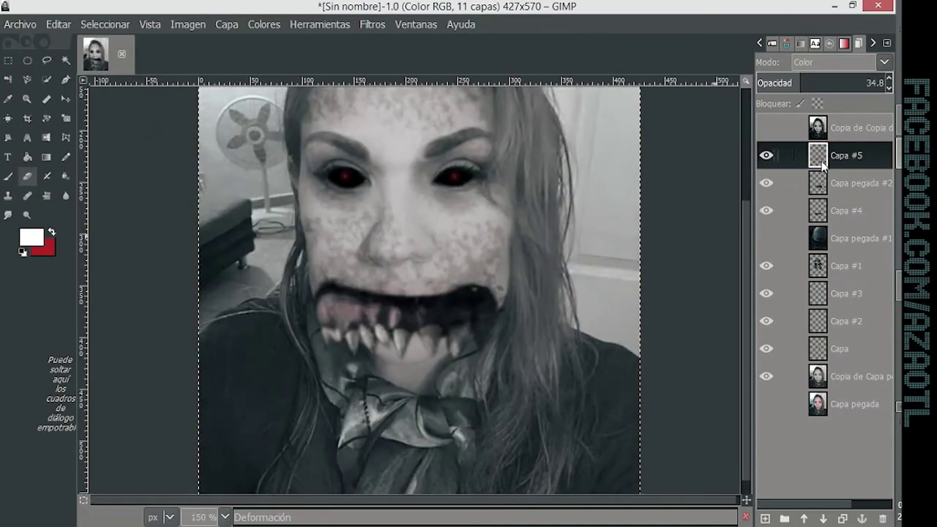
{"action": "left_click", "coordinate": [792, 87]}
{"action": "left_click", "coordinate": [822, 189]}
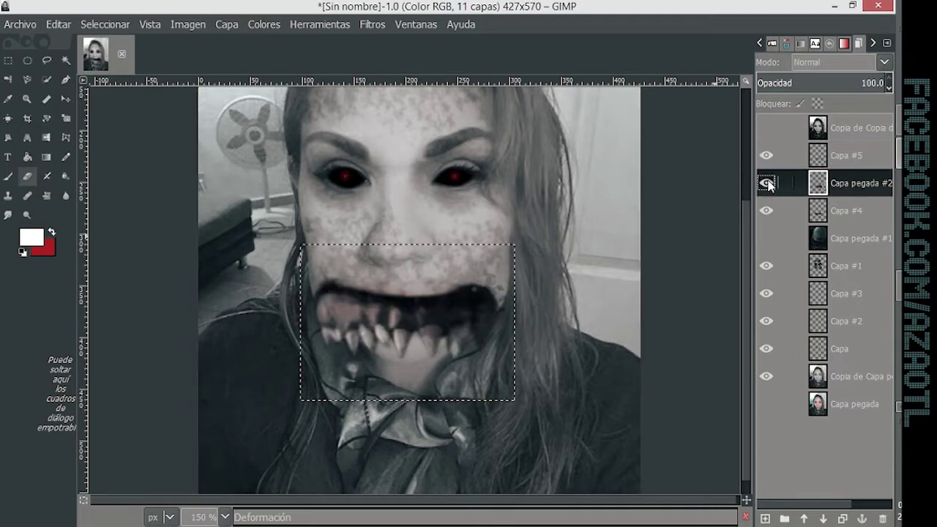
{"action": "left_click", "coordinate": [811, 212]}
{"action": "left_click", "coordinate": [766, 211]}
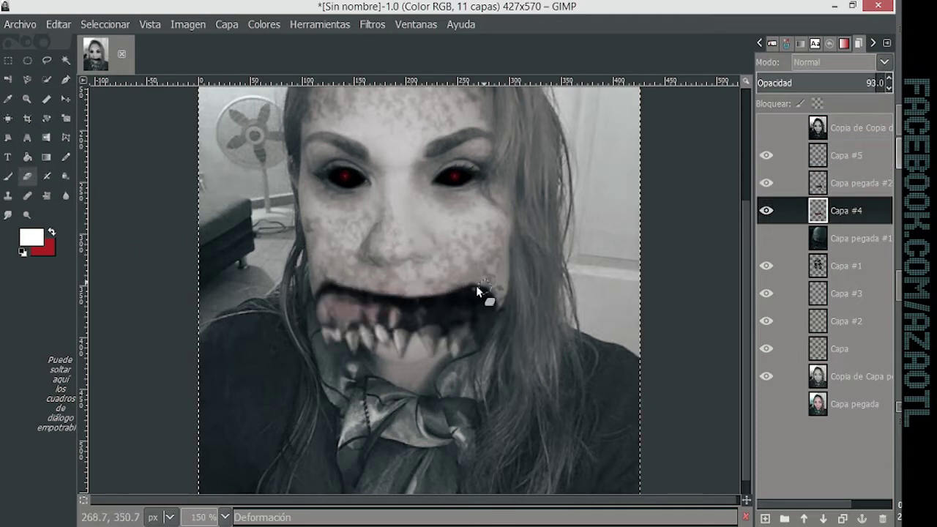
{"action": "scroll", "coordinate": [500, 356], "scroll_direction": "left", "scroll_amount": 2}
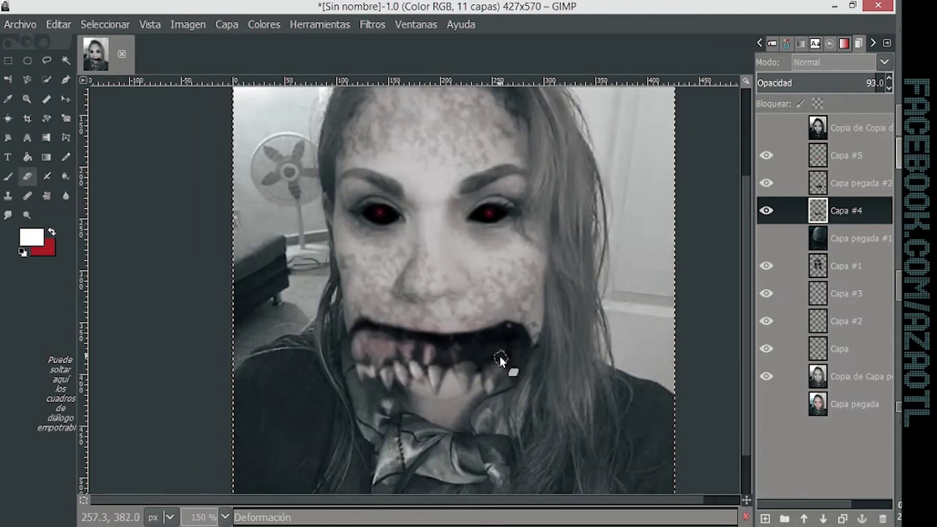
{"action": "scroll", "coordinate": [451, 322], "scroll_direction": "down", "scroll_amount": 2}
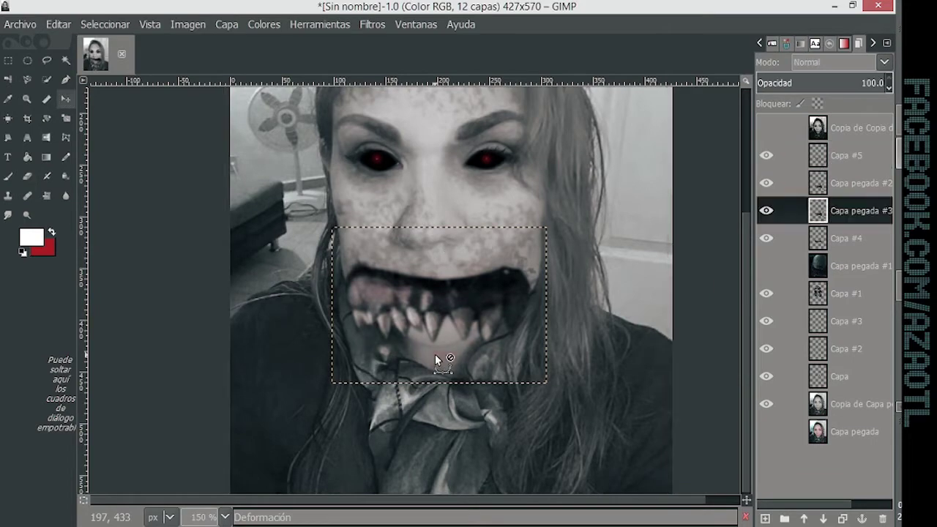
Step: Move the mouth copy lower, tilt it about 6 degrees, and shrink it slightly
{"action": "left_click_drag", "start_coordinate": [435, 353], "coordinate": [438, 425]}
{"action": "key", "text": "shift+r"}
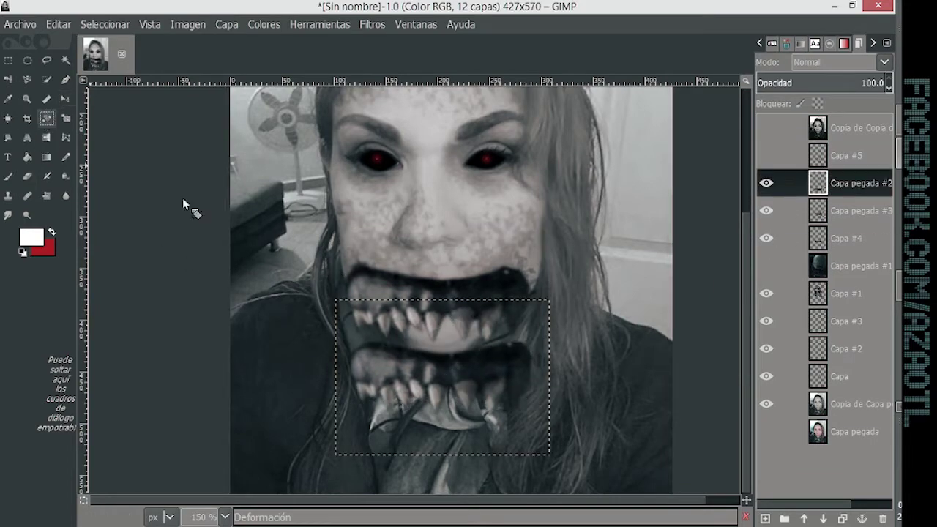
{"action": "left_click_drag", "start_coordinate": [512, 387], "coordinate": [379, 388]}
{"action": "key", "text": "Return"}
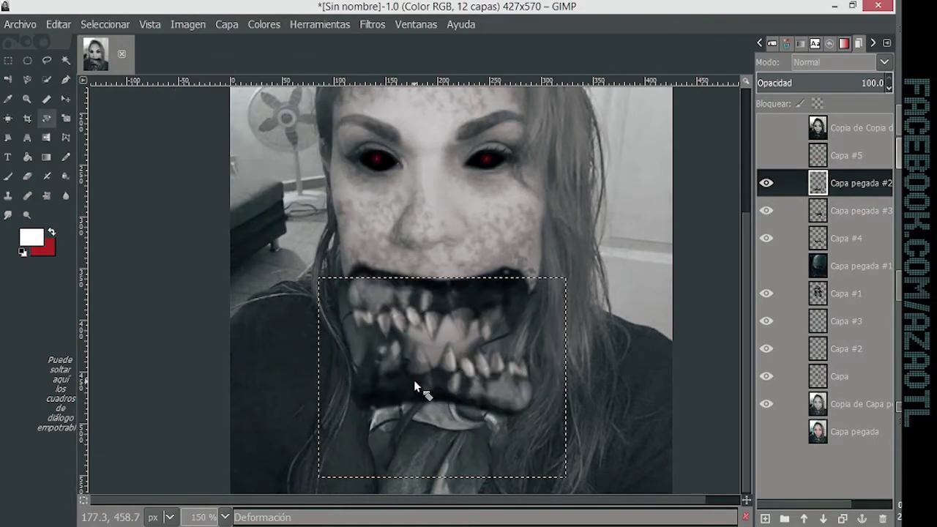
{"action": "left_click_drag", "start_coordinate": [556, 461], "coordinate": [517, 403]}
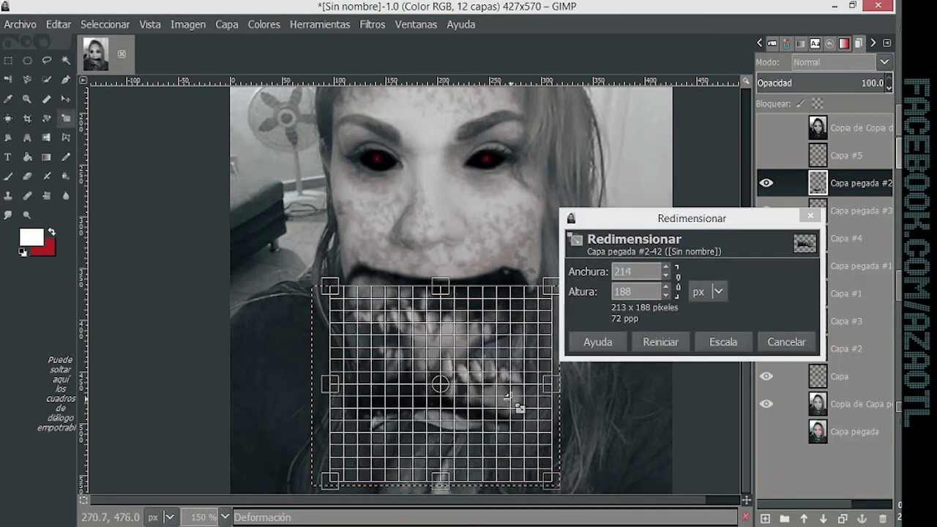
{"action": "key", "text": "Return"}
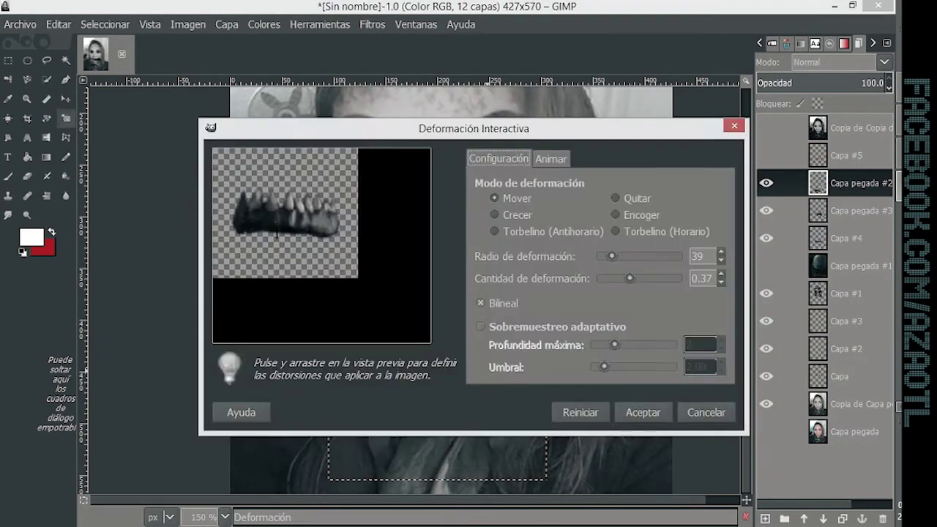
Step: Swell the mouth copy with Interactive Warp in Crecer (grow) mode
{"action": "left_click", "coordinate": [496, 214]}
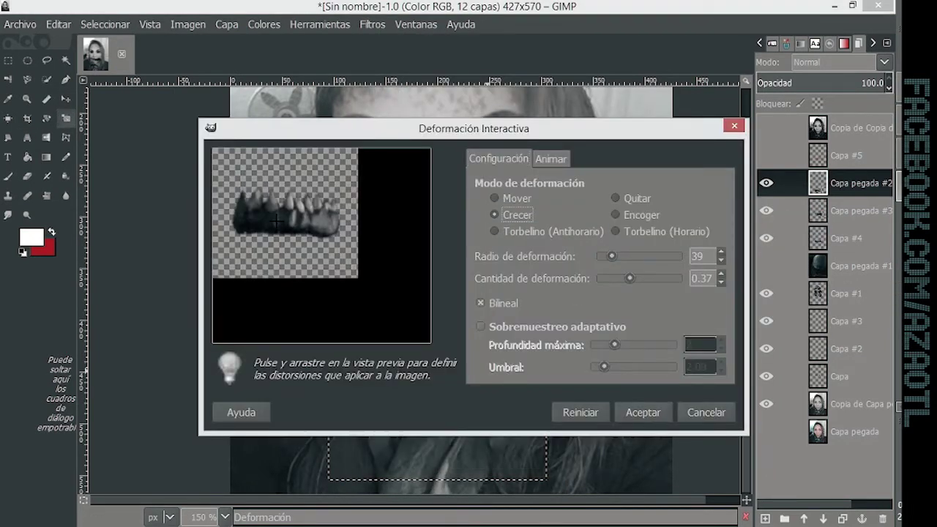
{"action": "left_click", "coordinate": [628, 412]}
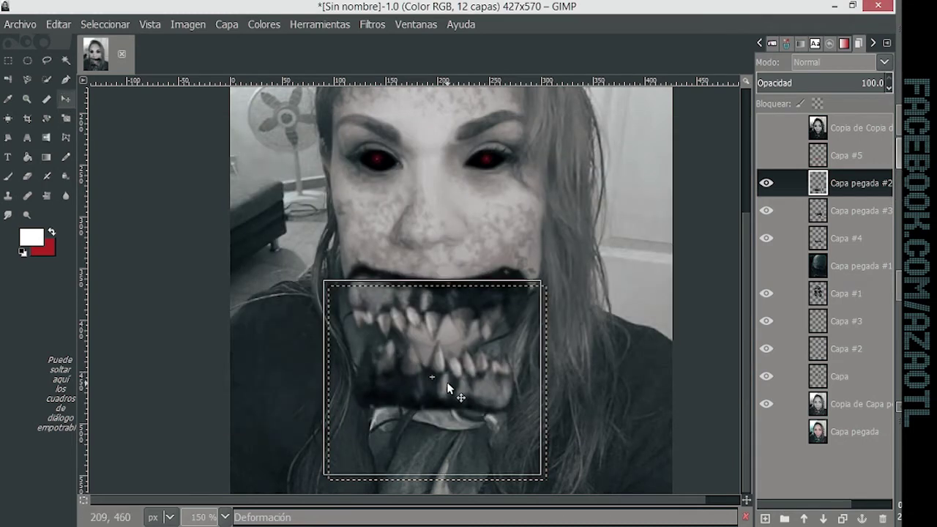
{"action": "left_click", "coordinate": [47, 60]}
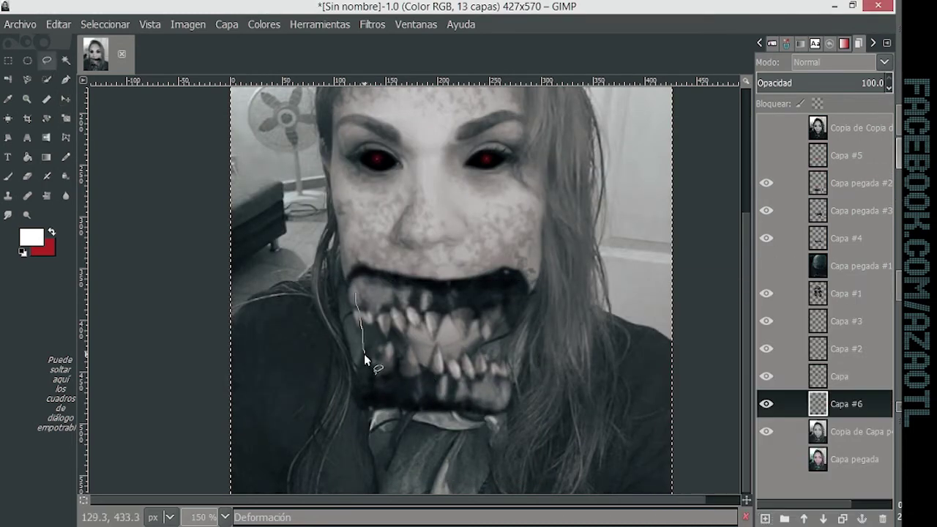
Step: Outline the gaps between the teeth, fill them solid black on Capa #6, and deselect
{"action": "left_click_drag", "start_coordinate": [506, 370], "coordinate": [391, 291]}
{"action": "left_click", "coordinate": [31, 236]}
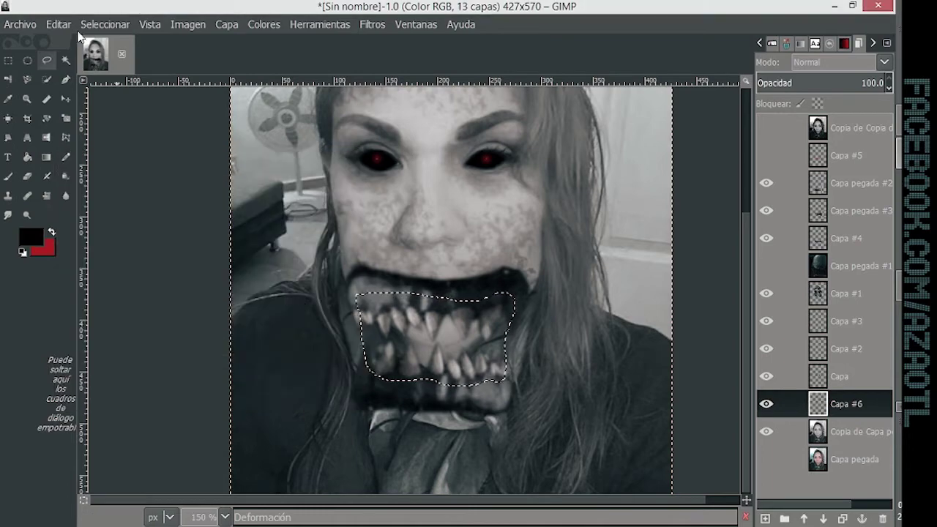
{"action": "left_click", "coordinate": [186, 235]}
{"action": "left_click", "coordinate": [59, 24]}
{"action": "left_click", "coordinate": [140, 279]}
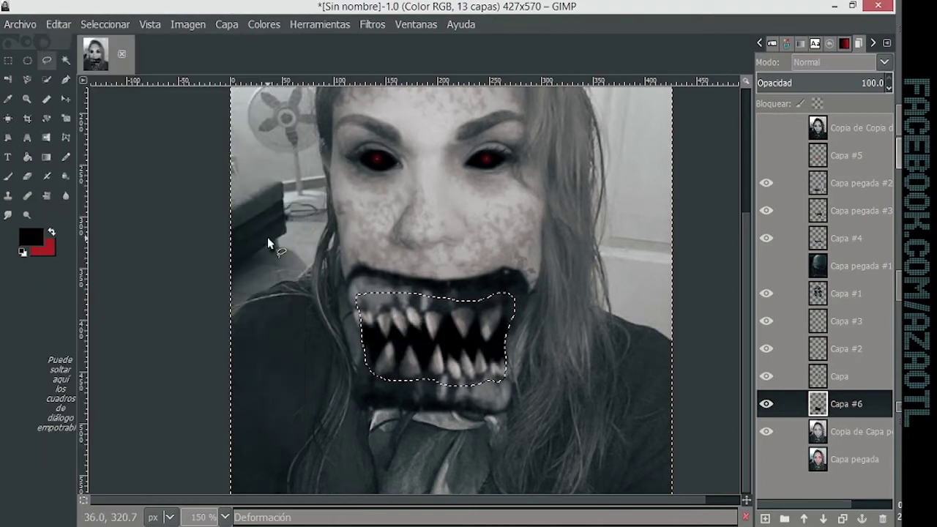
{"action": "scroll", "coordinate": [334, 351], "scroll_direction": "up", "scroll_amount": 1}
{"action": "scroll", "coordinate": [335, 352], "scroll_direction": "down", "scroll_amount": 2}
{"action": "key", "text": "ctrl+shift+a"}
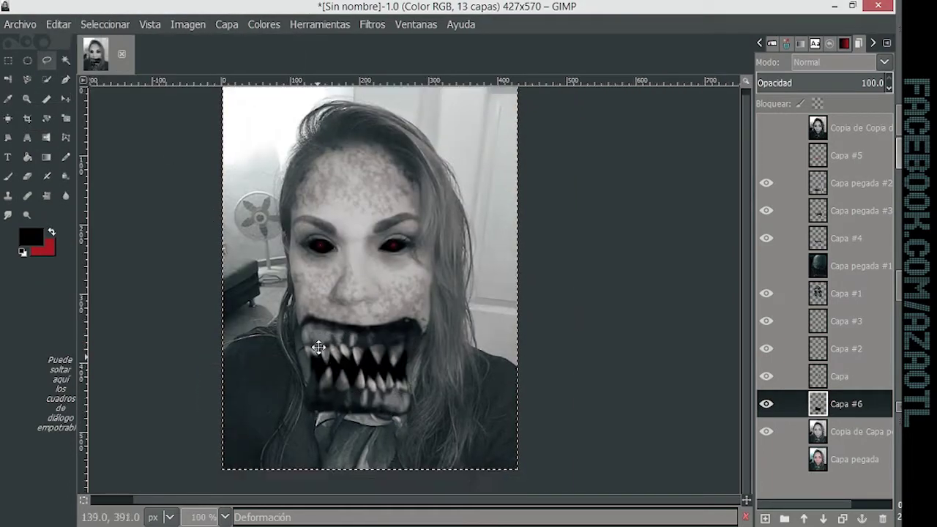
{"action": "scroll", "coordinate": [324, 309], "scroll_direction": "up", "scroll_amount": 1}
{"action": "left_click", "coordinate": [819, 158]}
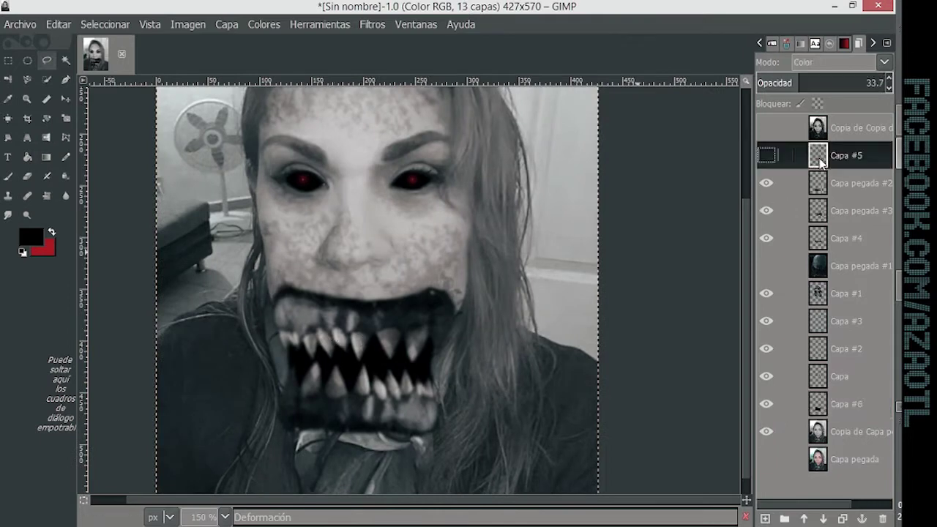
Step: Merge Capa #5 and the fang layers down into Capa #4
{"action": "right_click", "coordinate": [823, 161]}
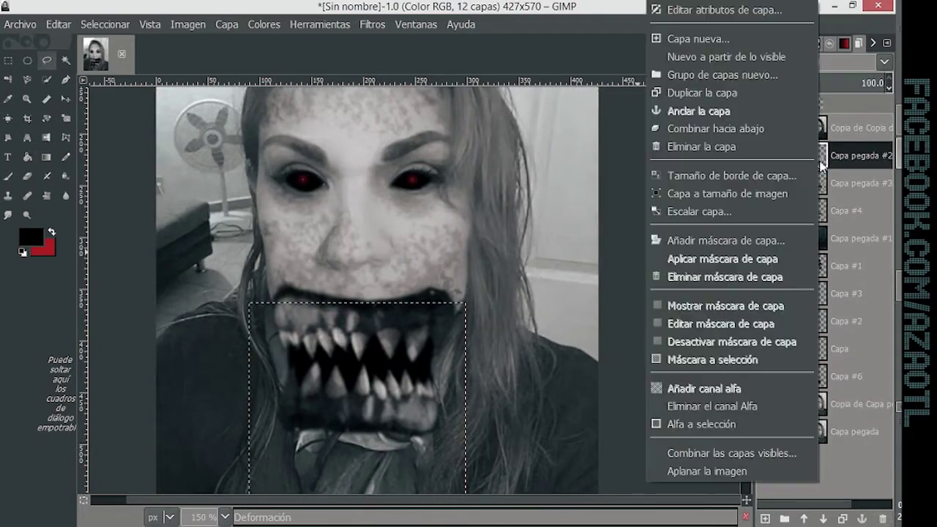
{"action": "left_click", "coordinate": [717, 145]}
{"action": "right_click", "coordinate": [822, 161]}
{"action": "left_click", "coordinate": [717, 145]}
{"action": "left_click_drag", "start_coordinate": [827, 182], "coordinate": [827, 168]}
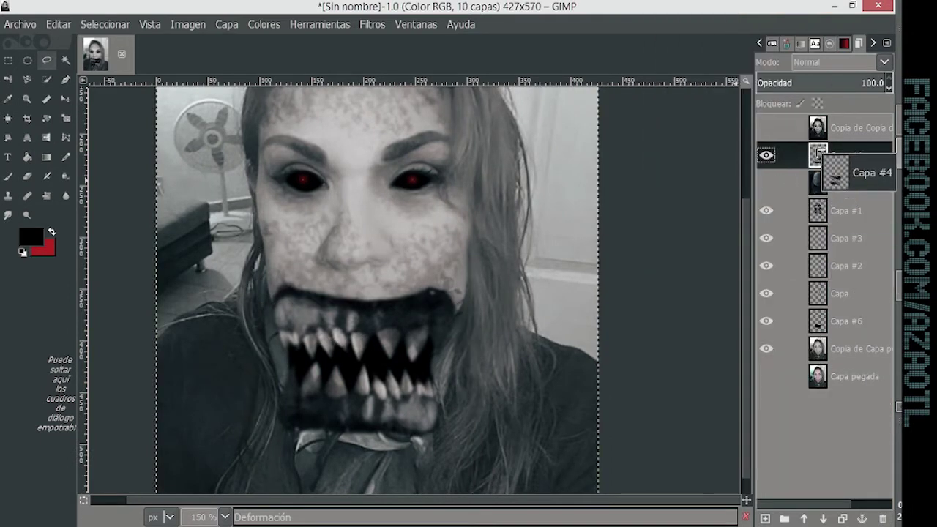
Step: Move the merged mouth up about 30 px and scale it over the lower face
{"action": "key", "text": "m"}
{"action": "left_click_drag", "start_coordinate": [323, 327], "coordinate": [326, 304]}
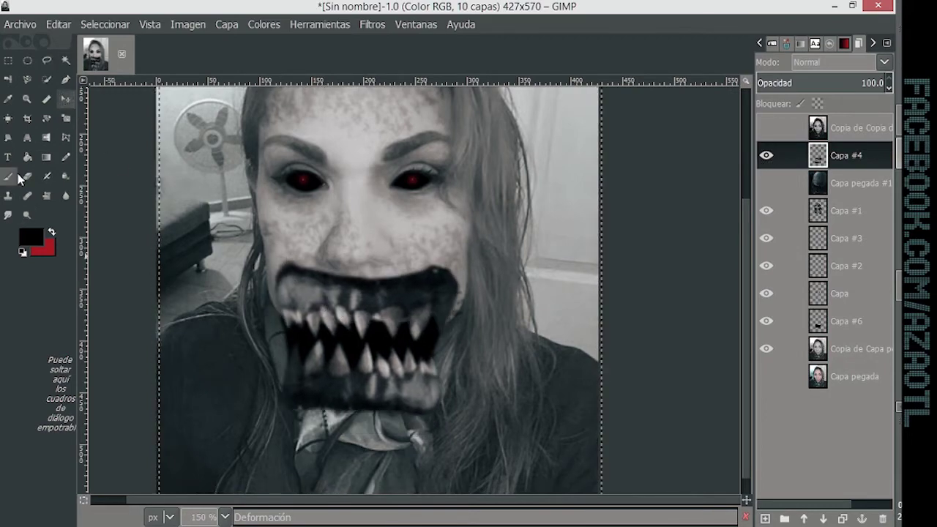
{"action": "key", "text": "shift+s"}
{"action": "left_click", "coordinate": [278, 338]}
{"action": "left_click_drag", "start_coordinate": [153, 188], "coordinate": [163, 196]}
{"action": "key", "text": "Return"}
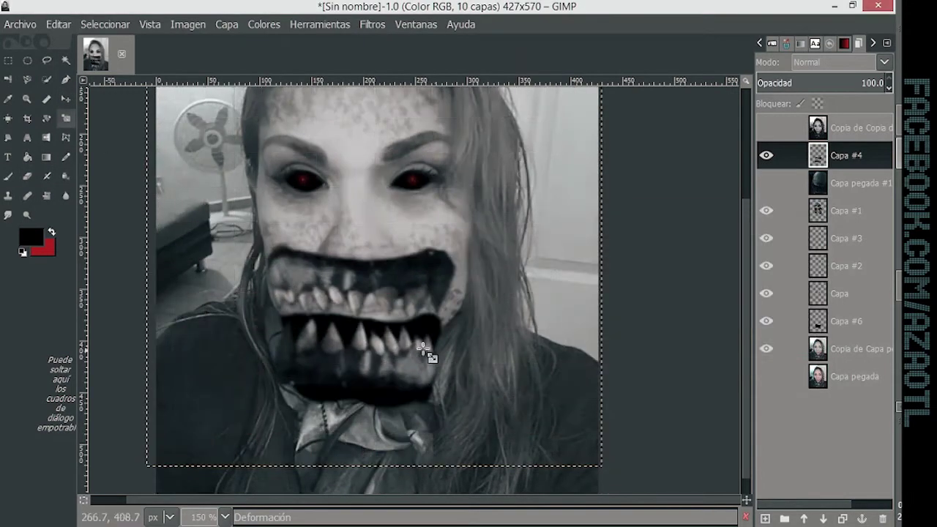
{"action": "key", "text": "m"}
{"action": "left_click", "coordinate": [364, 296]}
Step: Nudge the black inner mouth right, set the new layer to Solapar, and use a Normal-mode brush
{"action": "left_click_drag", "start_coordinate": [434, 327], "coordinate": [437, 327]}
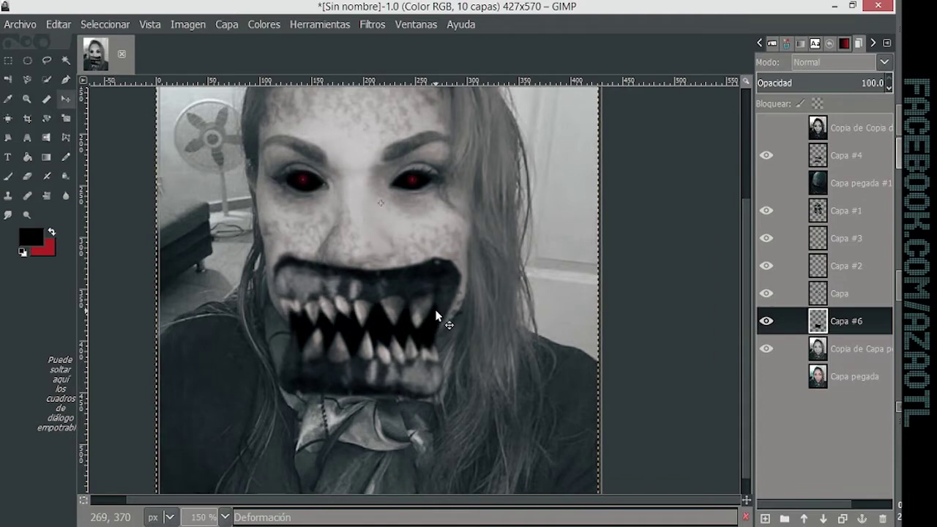
{"action": "left_click", "coordinate": [9, 177]}
{"action": "double_click", "coordinate": [9, 179]}
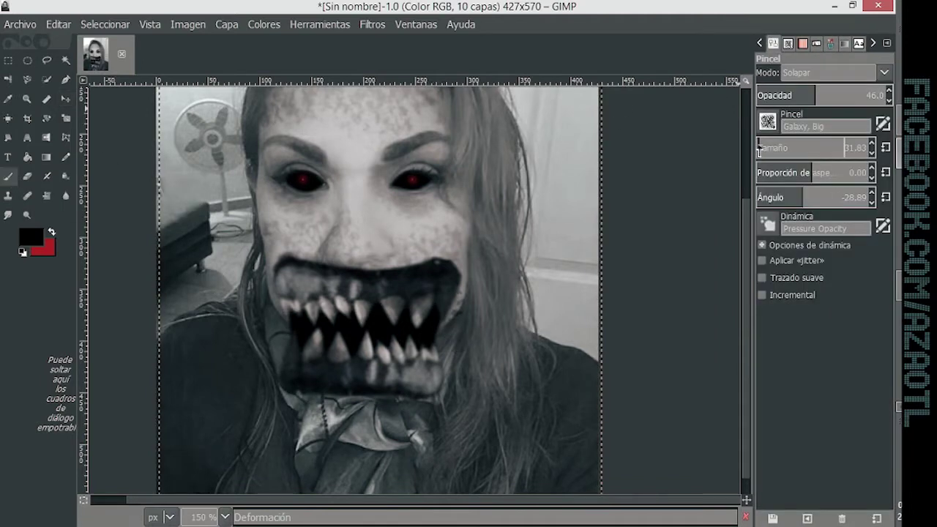
{"action": "right_click", "coordinate": [805, 45]}
{"action": "left_click", "coordinate": [630, 285]}
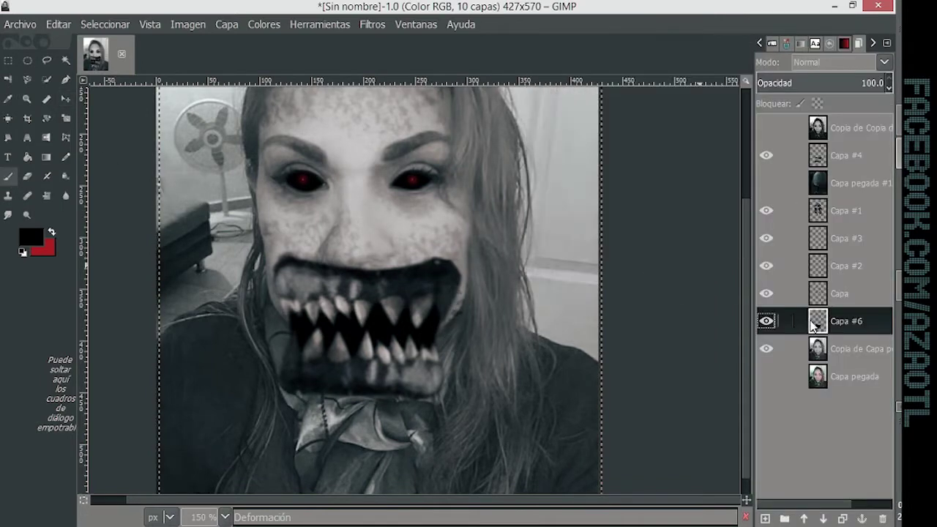
{"action": "left_click", "coordinate": [834, 62]}
{"action": "left_click", "coordinate": [834, 244]}
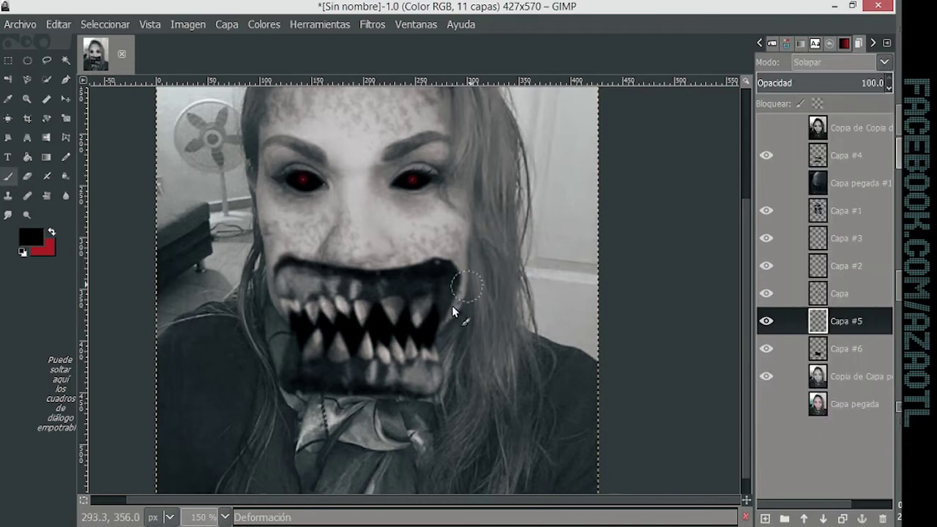
{"action": "key", "text": "p"}
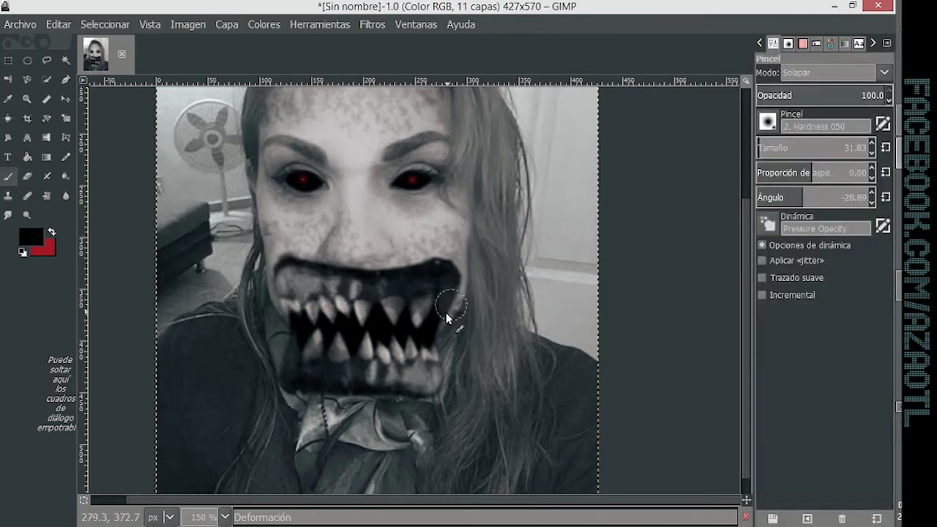
{"action": "left_click", "coordinate": [831, 72]}
{"action": "left_click", "coordinate": [820, 77]}
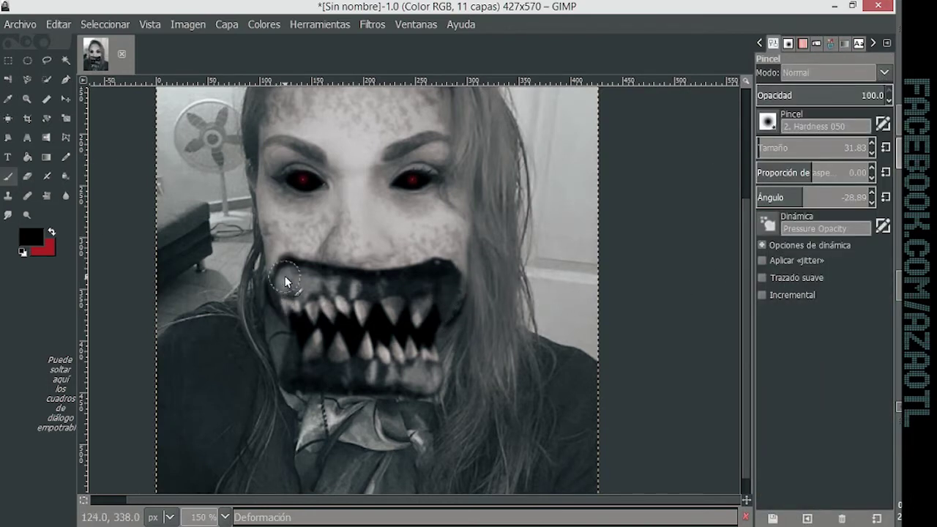
Step: Paint black shading along the mouth's upper edge and around both eyes, then Gaussian-blur it
{"action": "mouse_move", "coordinate": [285, 276]}
{"action": "left_mouse_down"}
{"action": "mouse_move", "coordinate": [378, 272]}
{"action": "mouse_move", "coordinate": [447, 287]}
{"action": "left_mouse_up"}
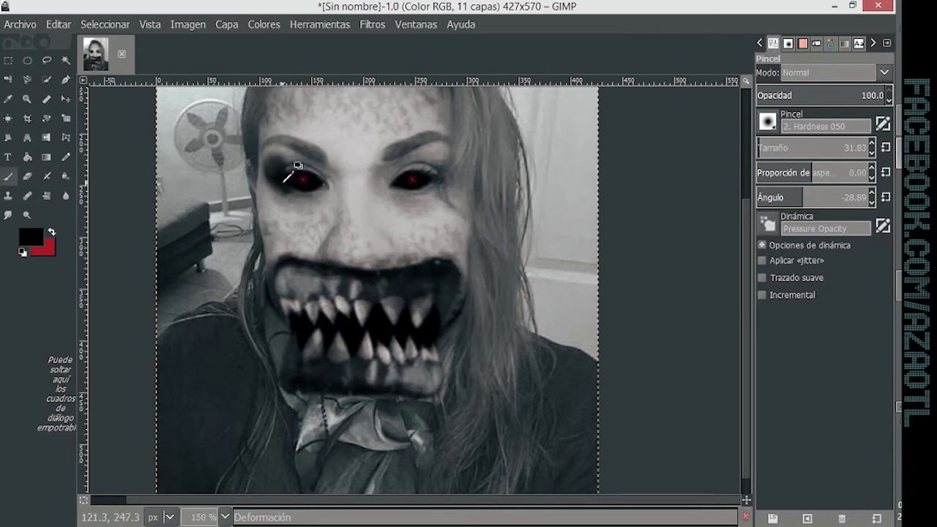
{"action": "left_click", "coordinate": [785, 44]}
{"action": "left_click", "coordinate": [567, 284]}
{"action": "mouse_move", "coordinate": [281, 161]}
{"action": "left_mouse_down"}
{"action": "mouse_move", "coordinate": [316, 180]}
{"action": "mouse_move", "coordinate": [314, 159]}
{"action": "left_mouse_up"}
{"action": "mouse_move", "coordinate": [410, 179]}
{"action": "left_mouse_down"}
{"action": "mouse_move", "coordinate": [435, 195]}
{"action": "mouse_move", "coordinate": [440, 139]}
{"action": "left_mouse_up"}
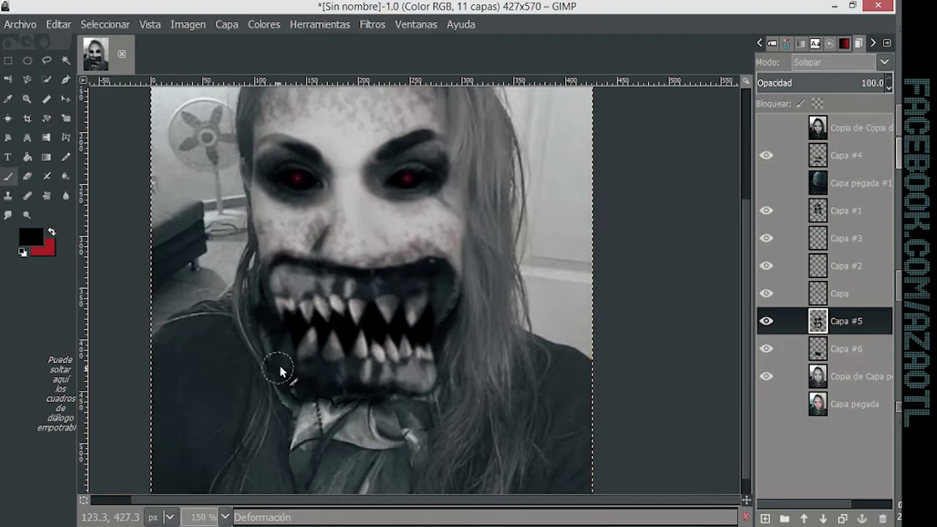
{"action": "left_click", "coordinate": [372, 25]}
{"action": "left_click", "coordinate": [662, 180]}
{"action": "left_click", "coordinate": [546, 411]}
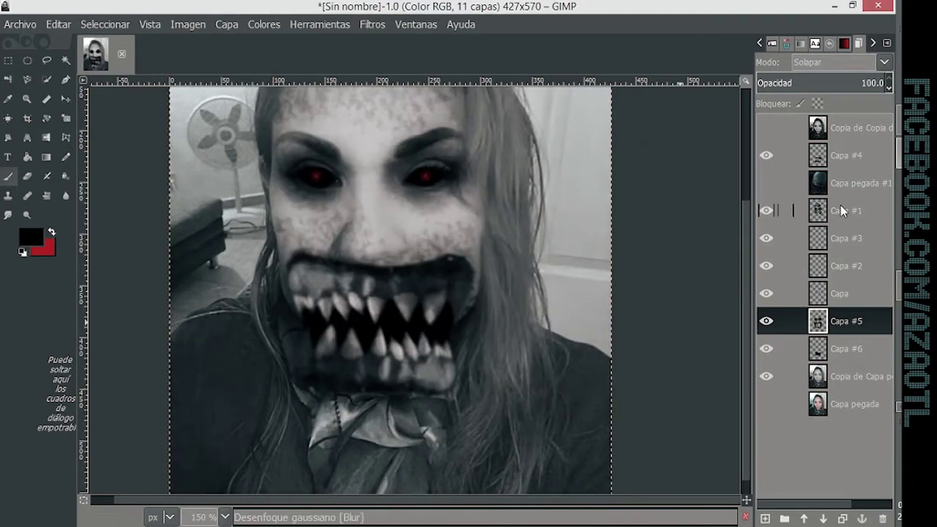
Step: Paint the mouth outline black on a Solapar layer and soften it with Gaussian blur
{"action": "mouse_move", "coordinate": [281, 281]}
{"action": "left_mouse_down"}
{"action": "mouse_move", "coordinate": [444, 274]}
{"action": "mouse_move", "coordinate": [282, 297]}
{"action": "left_mouse_up"}
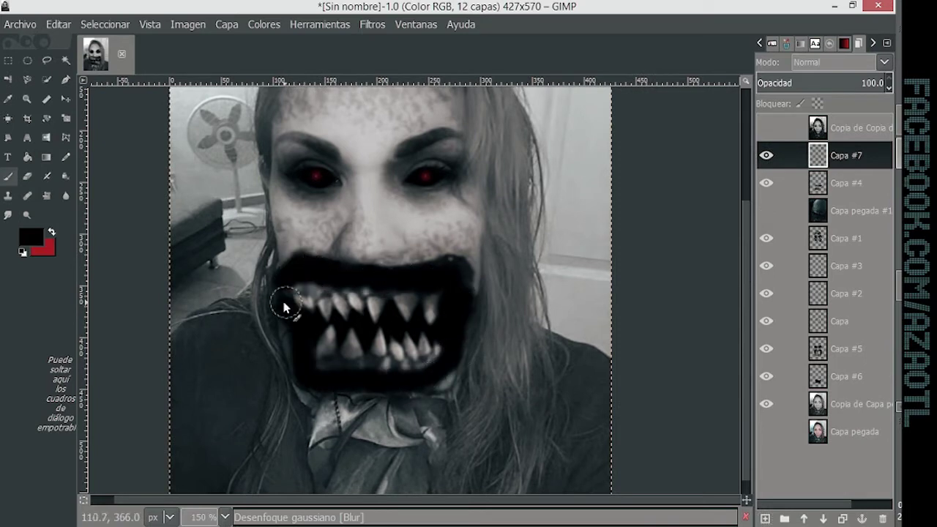
{"action": "left_click", "coordinate": [834, 62]}
{"action": "left_click", "coordinate": [813, 251]}
{"action": "left_click", "coordinate": [372, 24]}
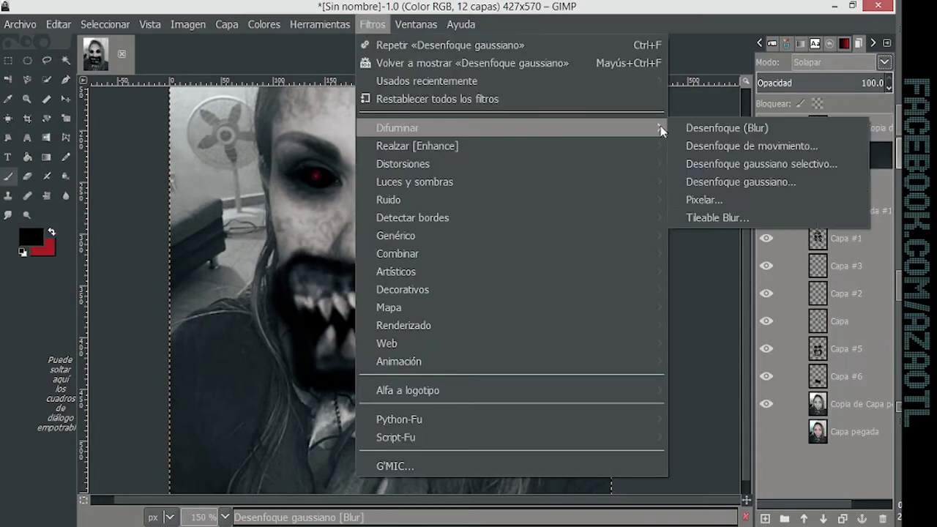
{"action": "left_click", "coordinate": [732, 182]}
{"action": "left_click", "coordinate": [547, 412]}
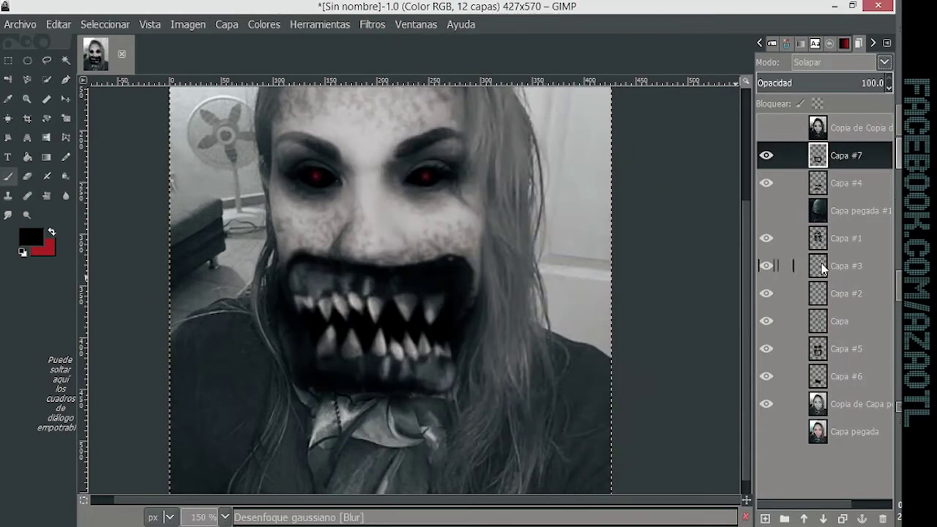
{"action": "key", "text": "minus"}
{"action": "key", "text": "minus"}
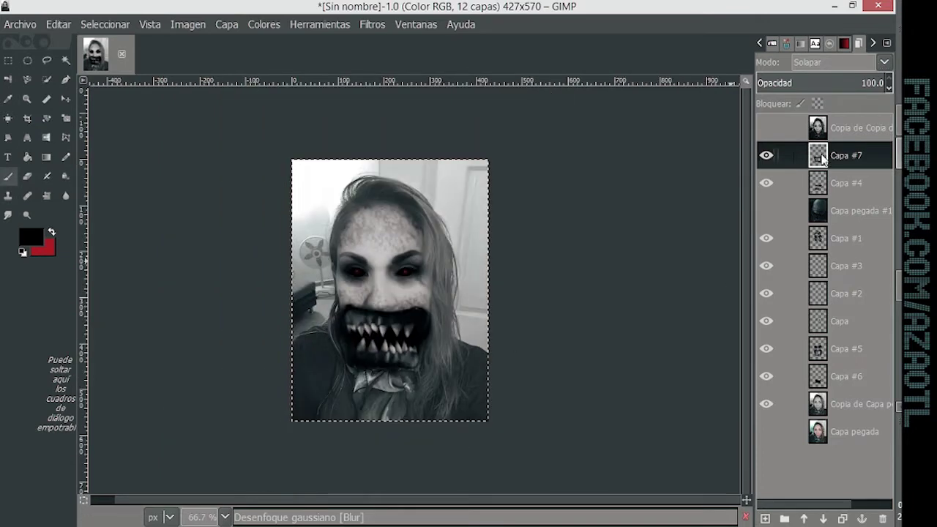
Step: Merge the mouth shading down into the teeth layer, Capa #4
{"action": "right_click", "coordinate": [822, 159]}
{"action": "left_click", "coordinate": [714, 139]}
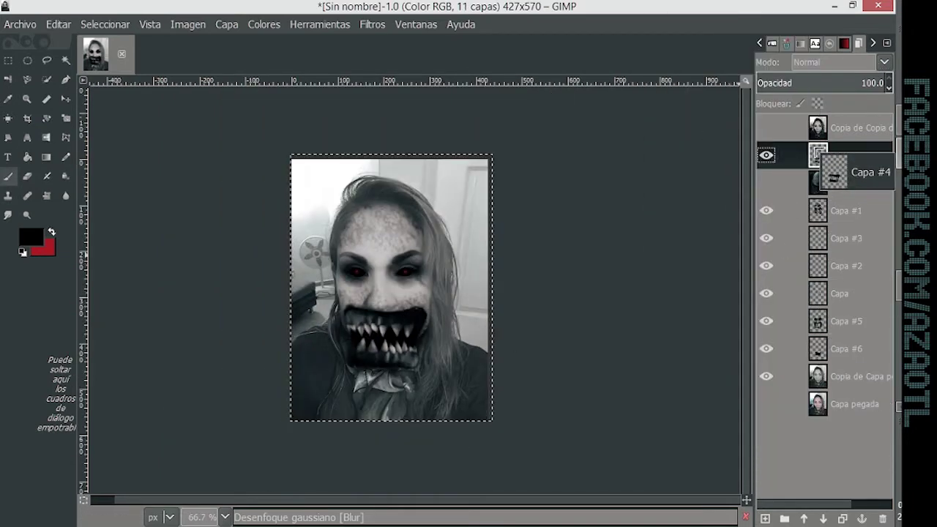
{"action": "left_click_drag", "start_coordinate": [811, 227], "coordinate": [849, 176]}
{"action": "left_click", "coordinate": [846, 320]}
{"action": "left_click", "coordinate": [846, 155]}
Step: Add a new transparent layer, Capa #7, and toggle the teeth layer to compare
{"action": "left_click", "coordinate": [765, 519]}
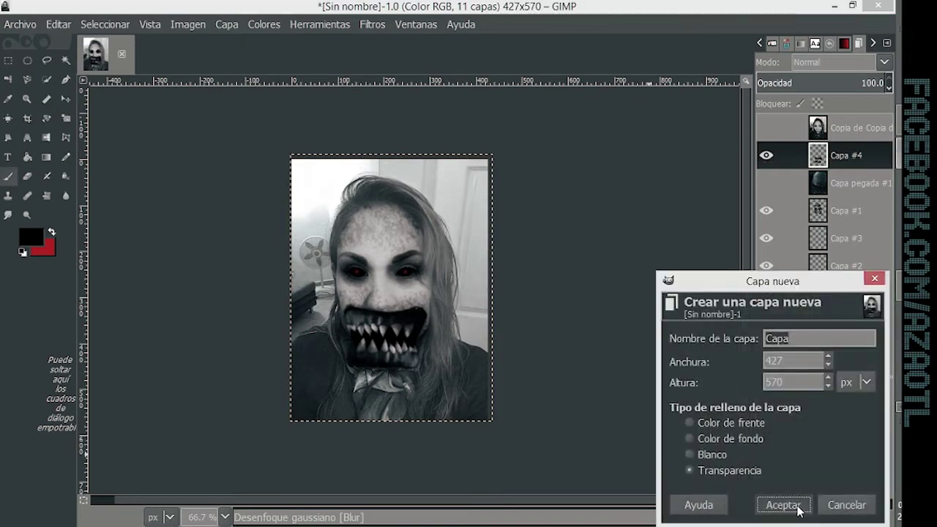
{"action": "left_click", "coordinate": [780, 505]}
{"action": "key", "text": "plus"}
{"action": "key", "text": "plus"}
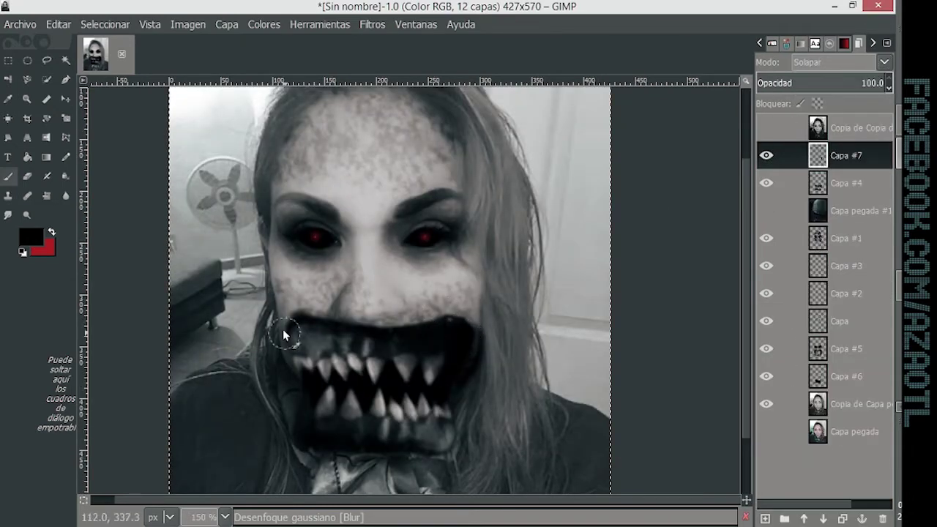
{"action": "left_click", "coordinate": [372, 25]}
{"action": "key", "text": "Escape"}
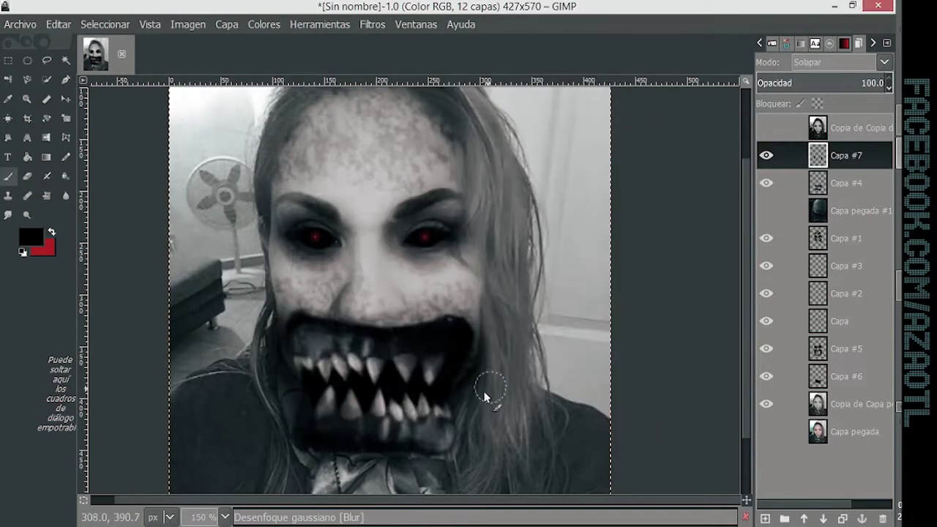
{"action": "left_click", "coordinate": [766, 183]}
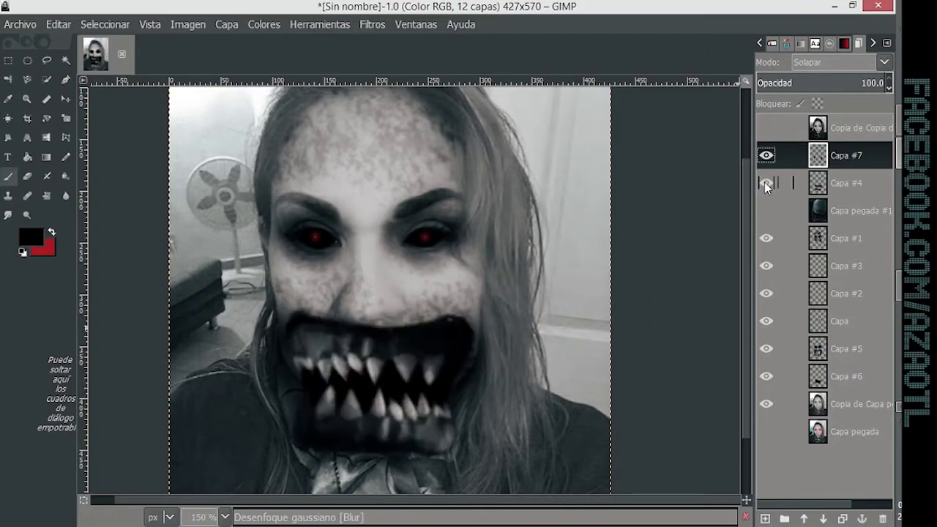
{"action": "left_click", "coordinate": [766, 183]}
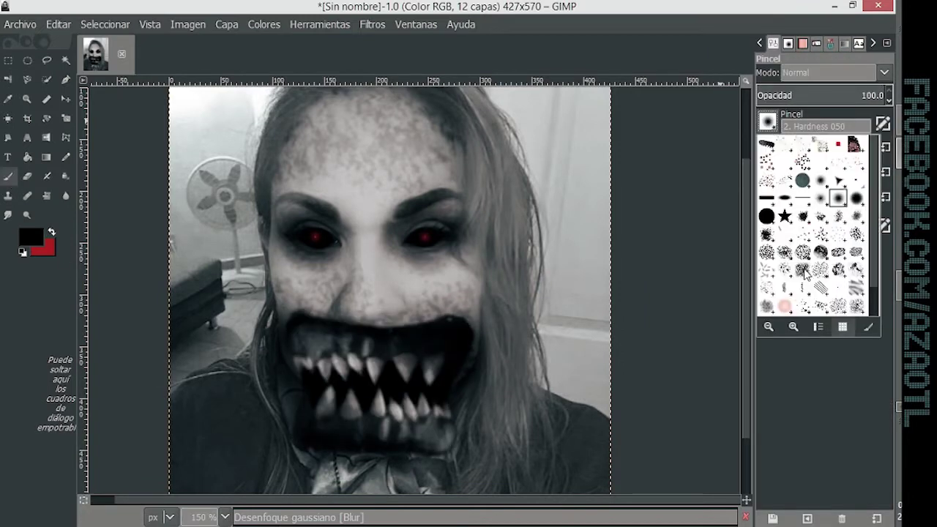
Step: Hide the teeth and black mouth layers, then make a top New from Visible layer from the face
{"action": "key", "text": "shift+e"}
{"action": "right_click", "coordinate": [773, 44]}
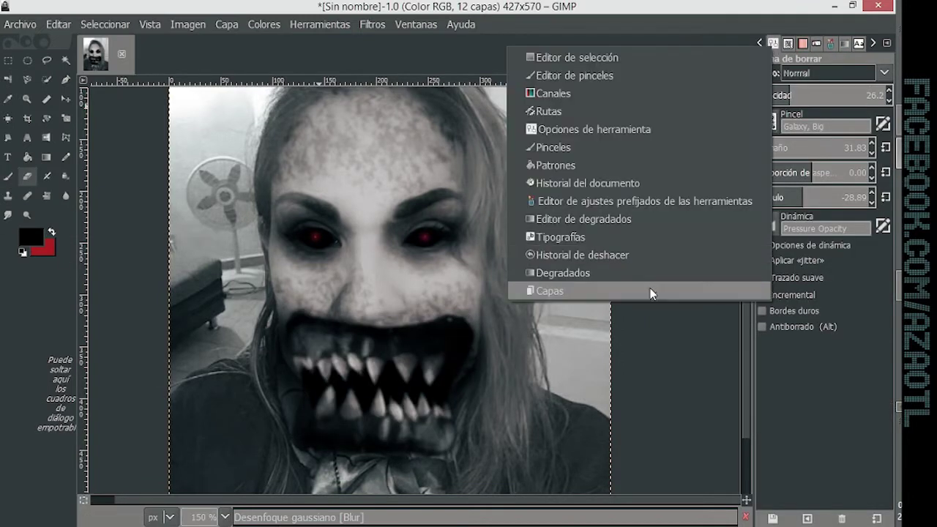
{"action": "left_click", "coordinate": [650, 291]}
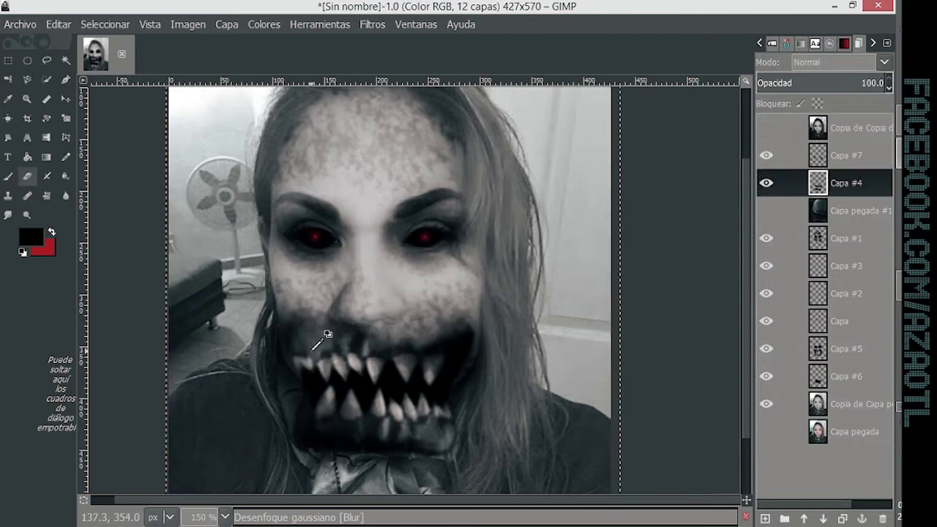
{"action": "left_click", "coordinate": [821, 403]}
{"action": "left_click", "coordinate": [767, 183]}
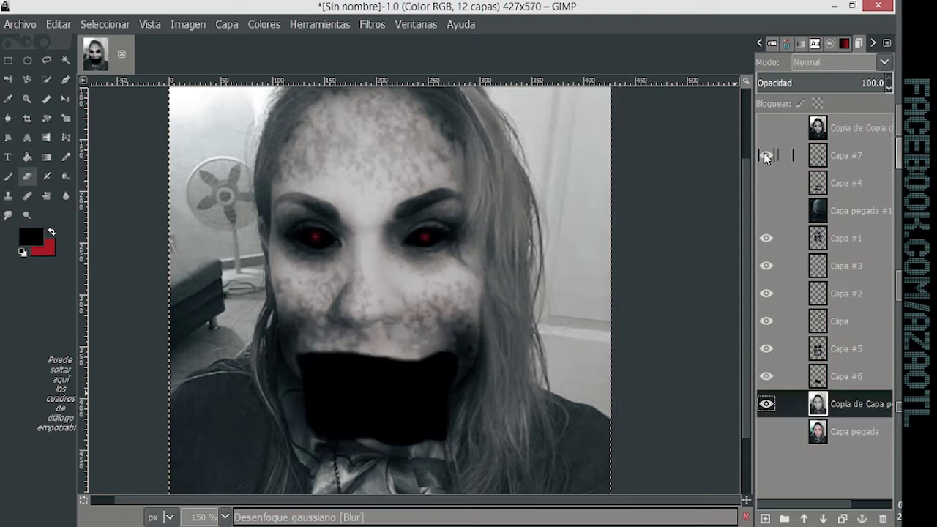
{"action": "left_click", "coordinate": [766, 377]}
{"action": "right_click", "coordinate": [823, 403]}
{"action": "left_click", "coordinate": [699, 93]}
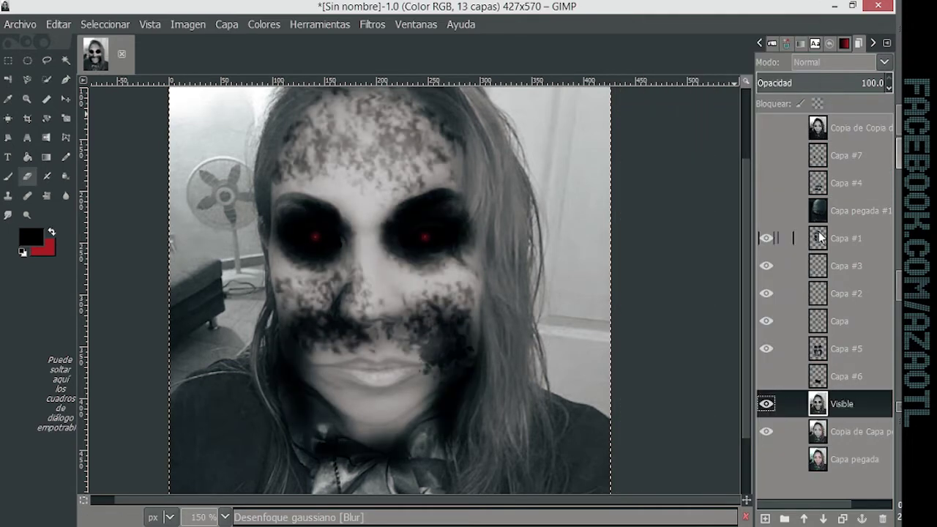
{"action": "left_click", "coordinate": [766, 238]}
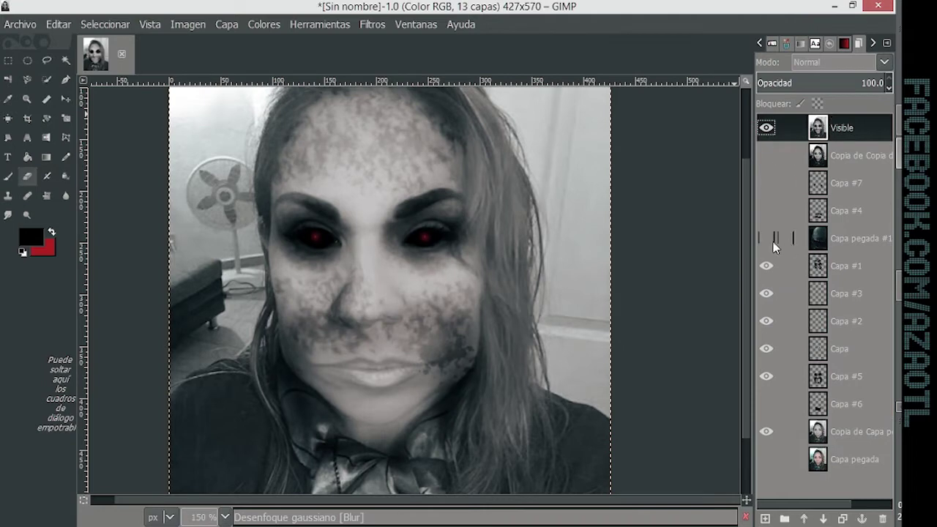
Step: Set left-cheek skin as the Clone source and add an empty layer, Capa #8, for cloned texture
{"action": "left_click", "coordinate": [9, 198]}
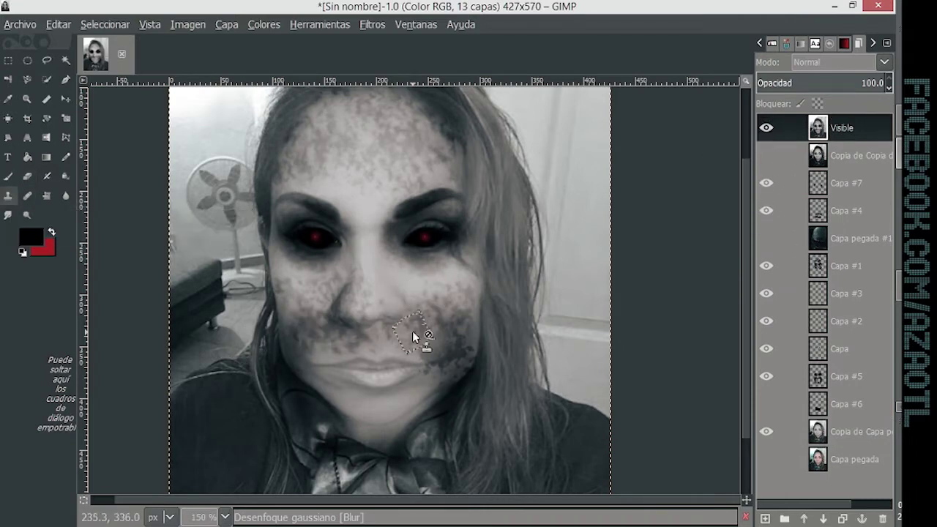
{"action": "left_click", "coordinate": [766, 127]}
{"action": "left_click", "coordinate": [820, 210]}
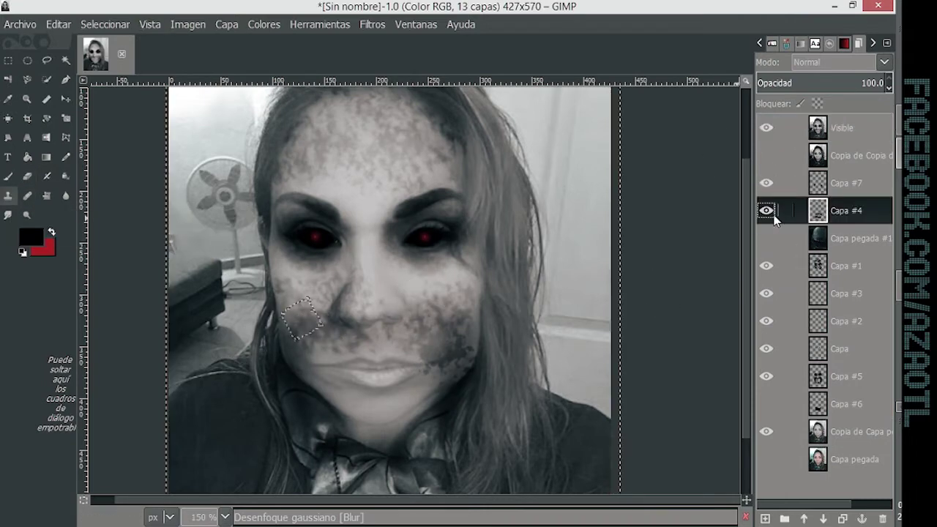
{"action": "left_click", "coordinate": [298, 331], "text": "ctrl"}
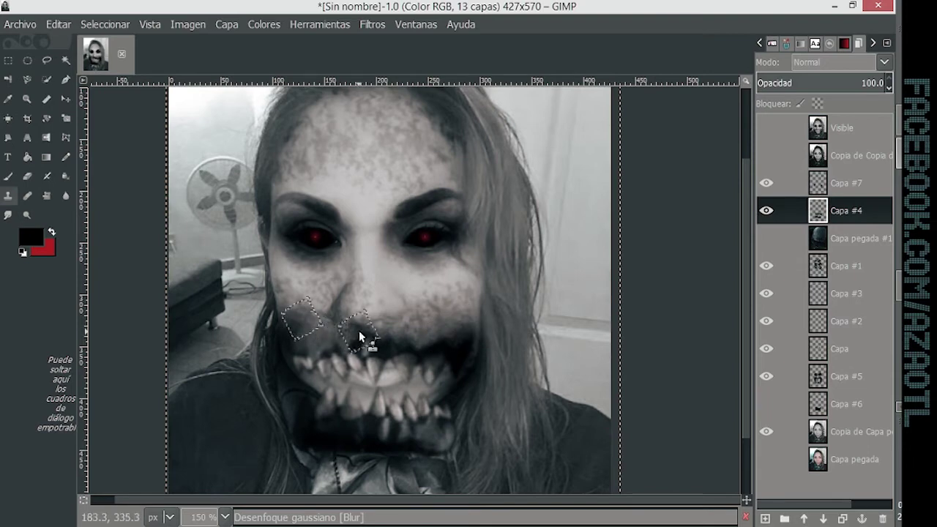
{"action": "left_click", "coordinate": [762, 394]}
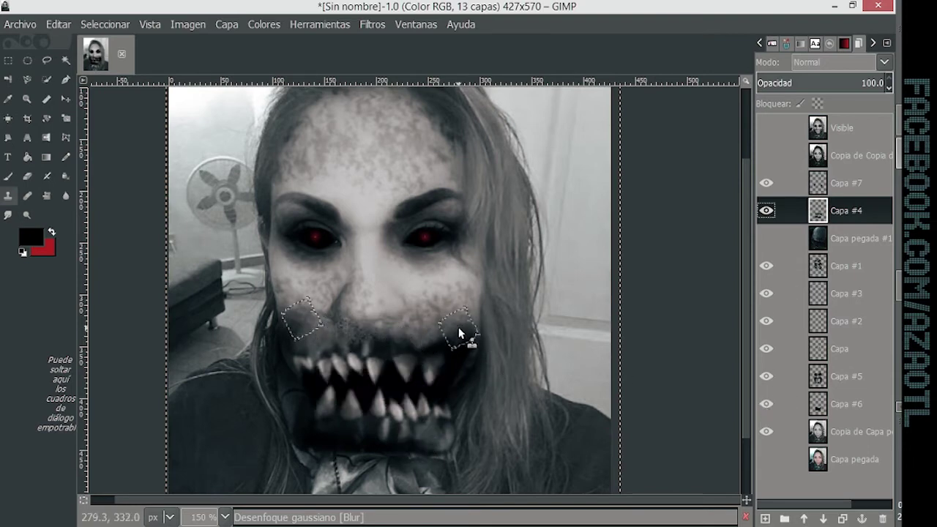
{"action": "left_click", "coordinate": [765, 519], "text": "shift"}
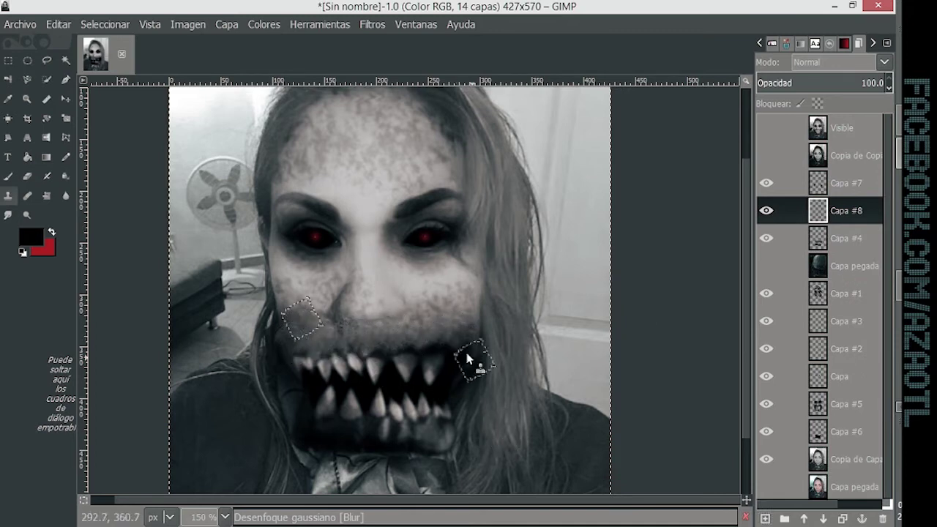
{"action": "left_click", "coordinate": [765, 128]}
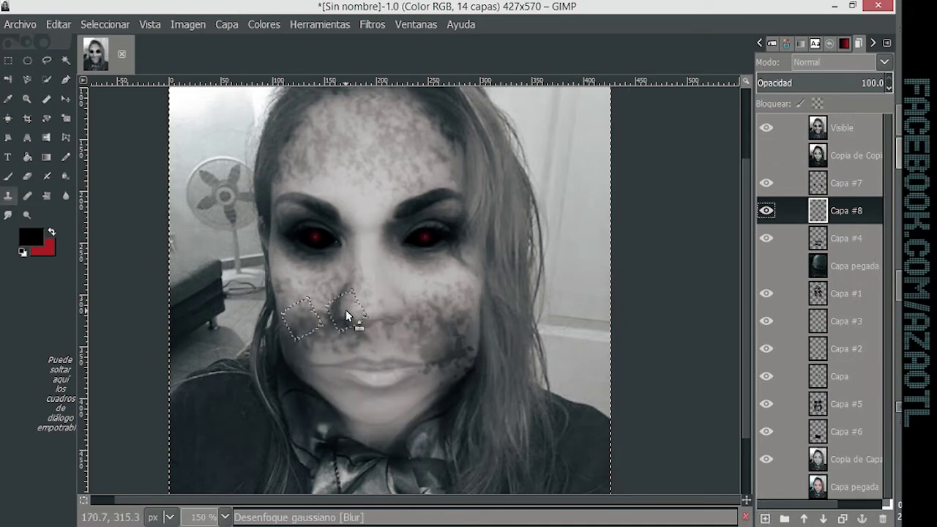
{"action": "left_click", "coordinate": [766, 128]}
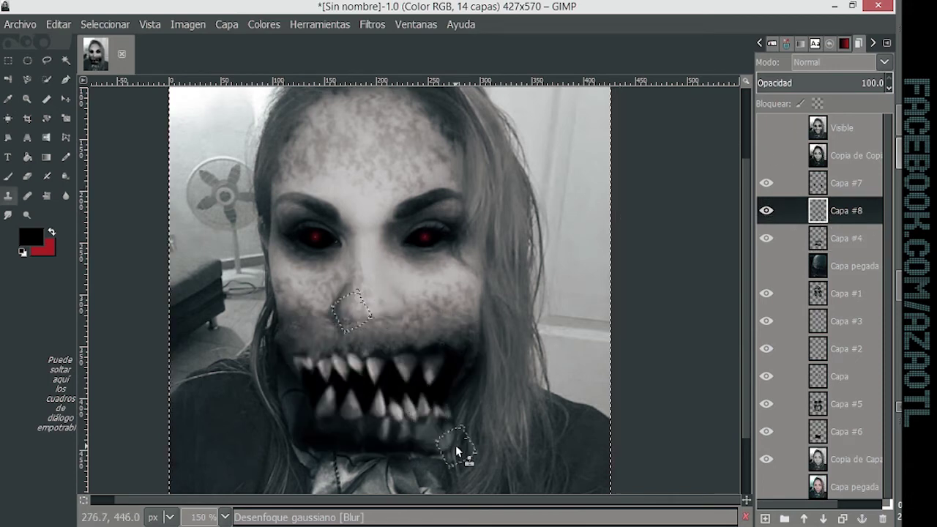
{"action": "left_click", "coordinate": [842, 183]}
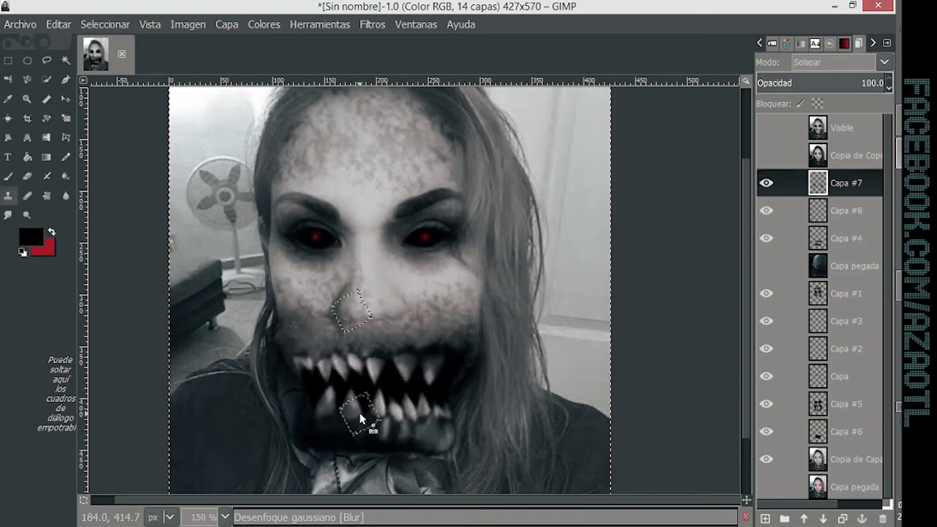
{"action": "key", "text": "minus"}
{"action": "key", "text": "minus"}
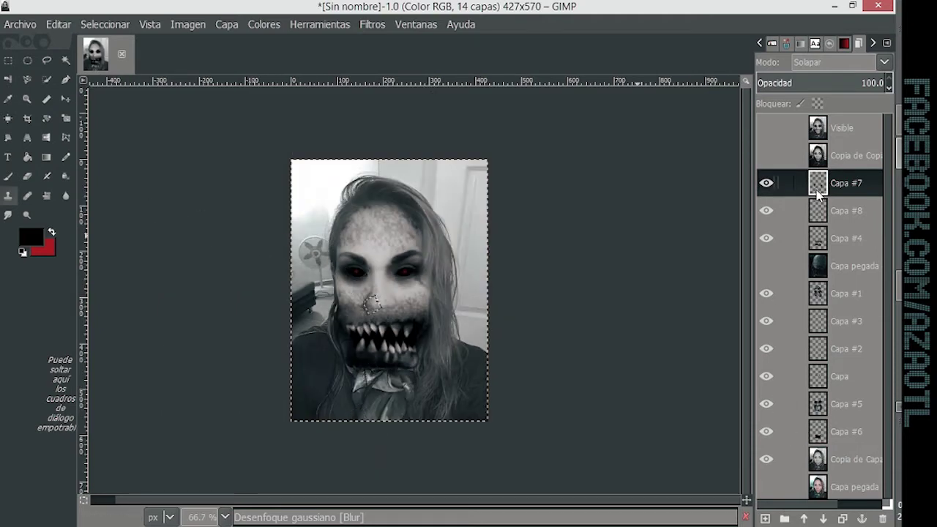
Step: Create a New from Visible layer, Visible #1, and move it to the top
{"action": "right_click", "coordinate": [818, 191]}
{"action": "left_click", "coordinate": [732, 55]}
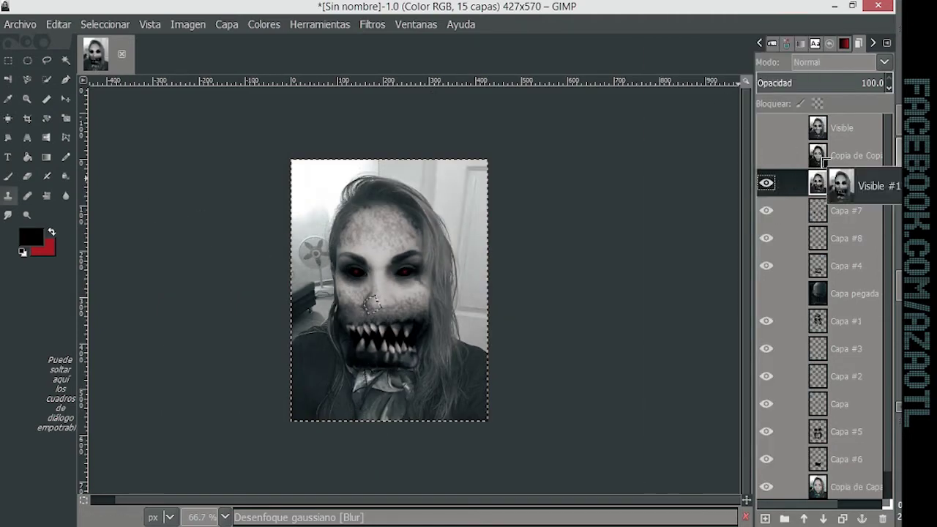
{"action": "left_click_drag", "start_coordinate": [817, 183], "coordinate": [817, 126]}
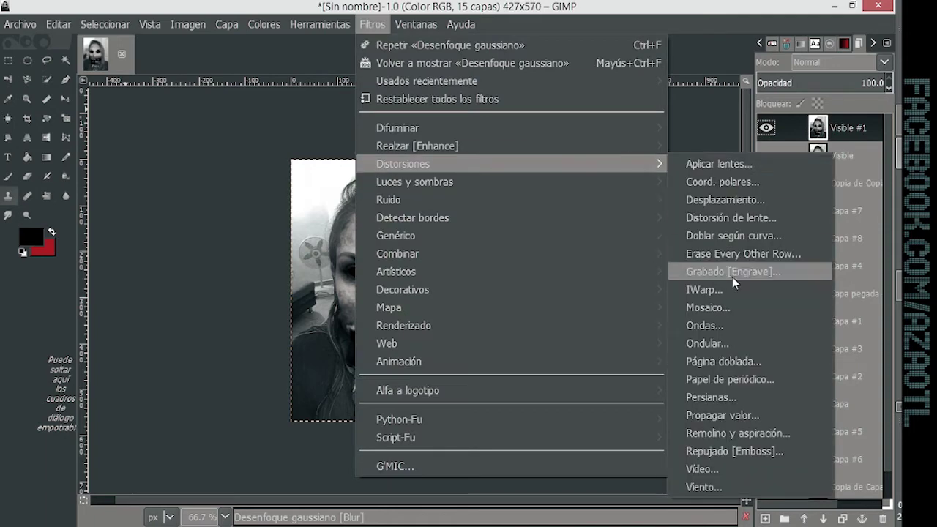
Step: Reshape the monster face with IWarp in Mover mode, adjusting radius and amount
{"action": "left_click", "coordinate": [732, 271]}
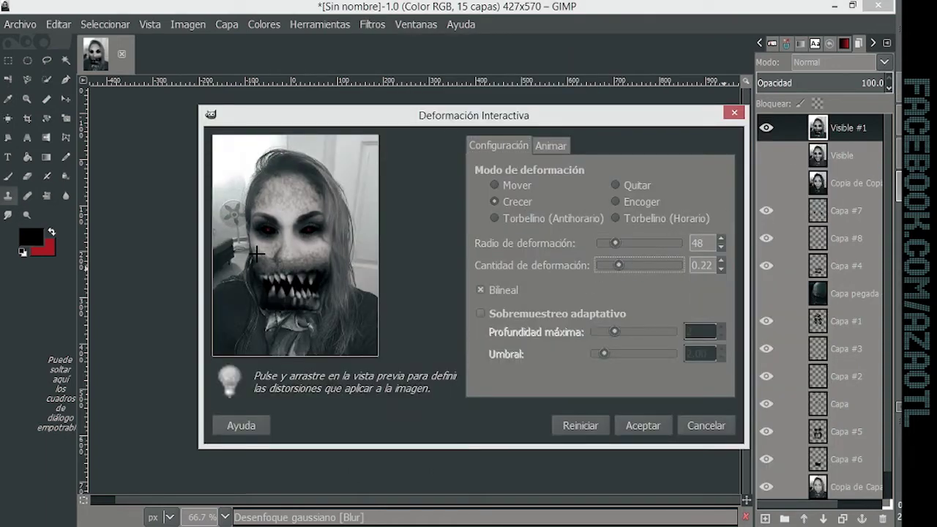
{"action": "left_click", "coordinate": [513, 185]}
{"action": "left_click_drag", "start_coordinate": [619, 265], "coordinate": [624, 265]}
{"action": "left_click_drag", "start_coordinate": [618, 243], "coordinate": [607, 243]}
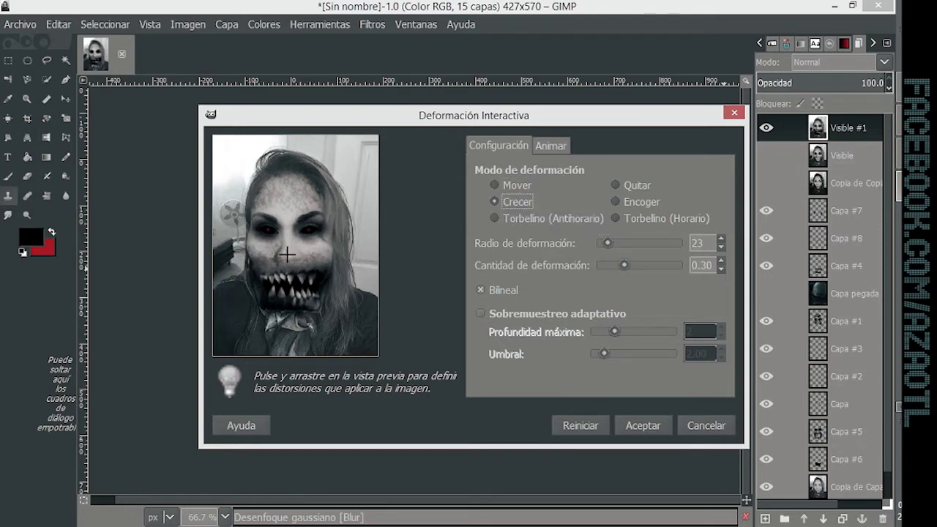
{"action": "key", "text": "Up"}
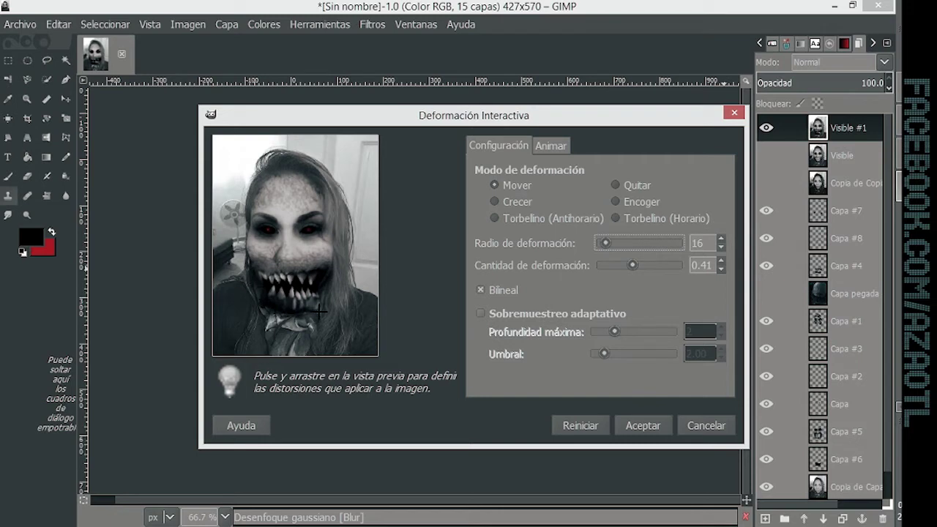
{"action": "left_click_drag", "start_coordinate": [605, 243], "coordinate": [609, 243]}
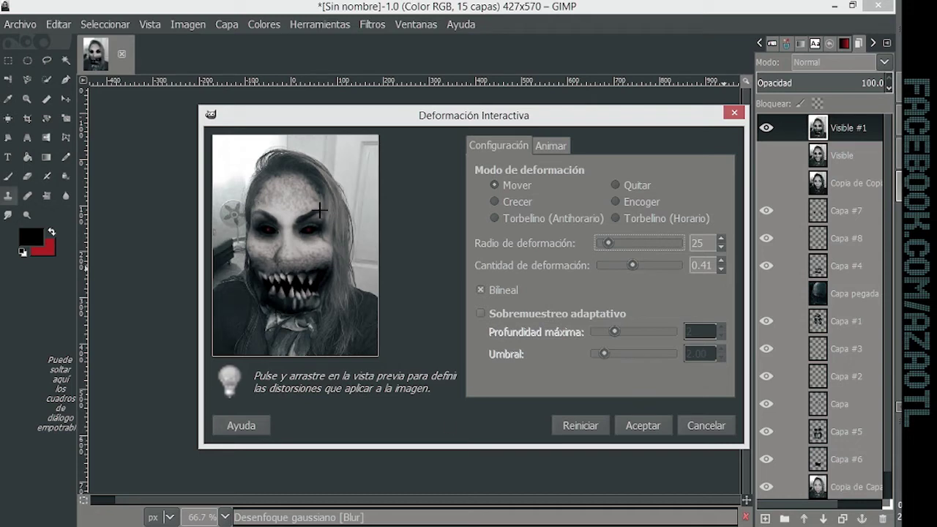
{"action": "left_click", "coordinate": [645, 426]}
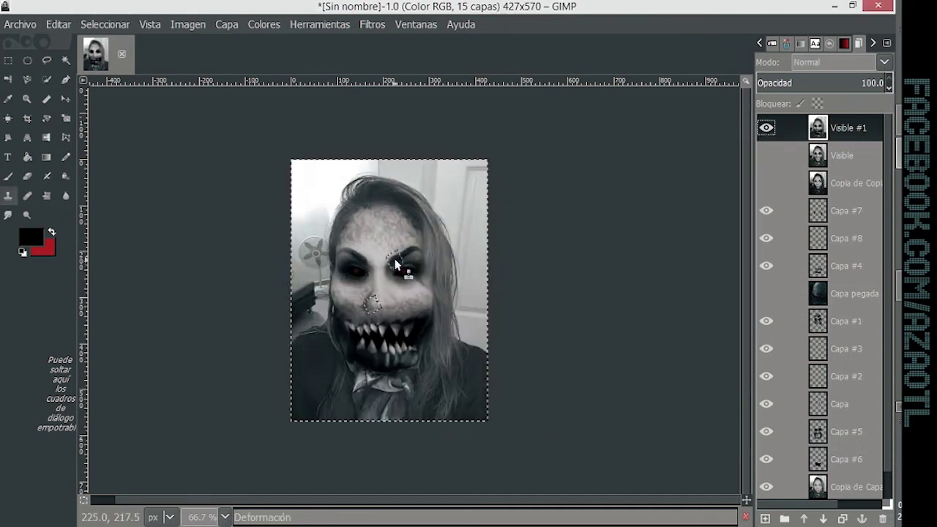
Step: At 100% zoom, trace a closed path around the hair and shoulders of the figure
{"action": "key", "text": "1"}
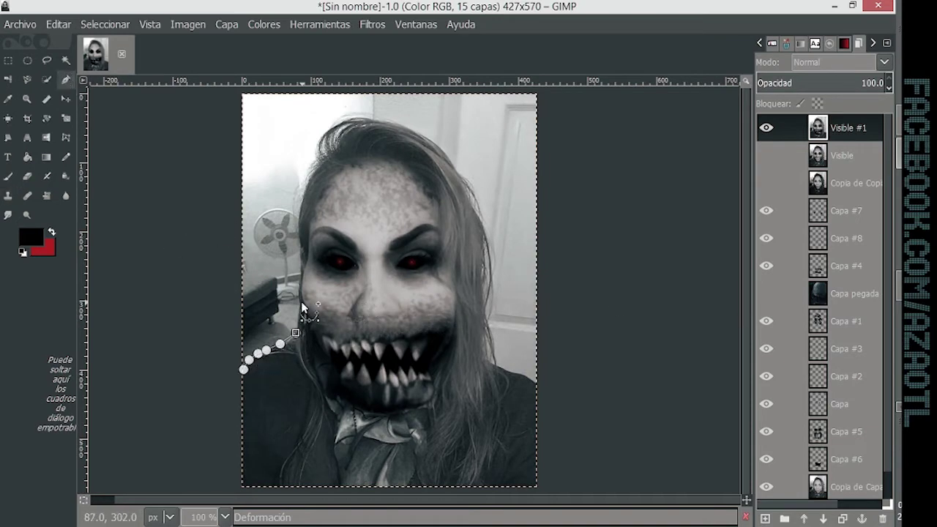
{"action": "left_click", "coordinate": [298, 221]}
{"action": "left_click", "coordinate": [314, 174]}
{"action": "left_click", "coordinate": [442, 153]}
{"action": "left_click", "coordinate": [487, 262]}
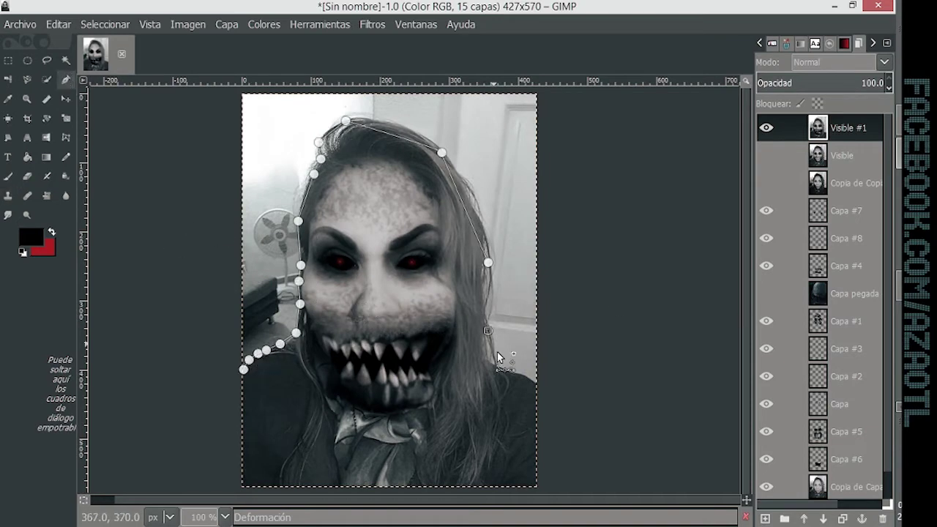
{"action": "scroll", "coordinate": [559, 451], "scroll_direction": "down", "scroll_amount": 3}
{"action": "left_click", "coordinate": [592, 418]}
{"action": "left_click", "coordinate": [283, 418]}
{"action": "left_click", "coordinate": [268, 317]}
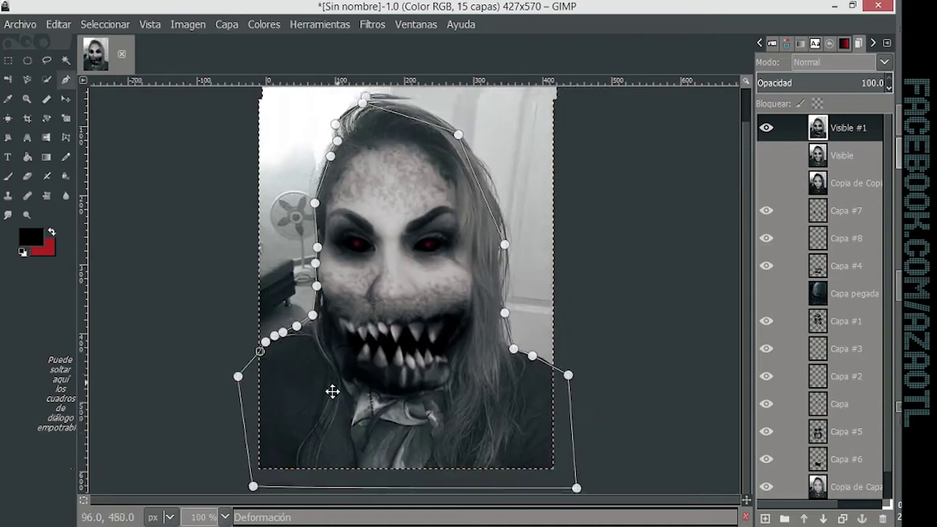
{"action": "scroll", "coordinate": [330, 330], "scroll_direction": "up", "scroll_amount": 3}
{"action": "left_click", "coordinate": [772, 42]}
Step: Bend the path's curves to follow the right and left hair edges
{"action": "left_click", "coordinate": [489, 188], "text": "ctrl"}
{"action": "left_click", "coordinate": [504, 274], "text": "ctrl"}
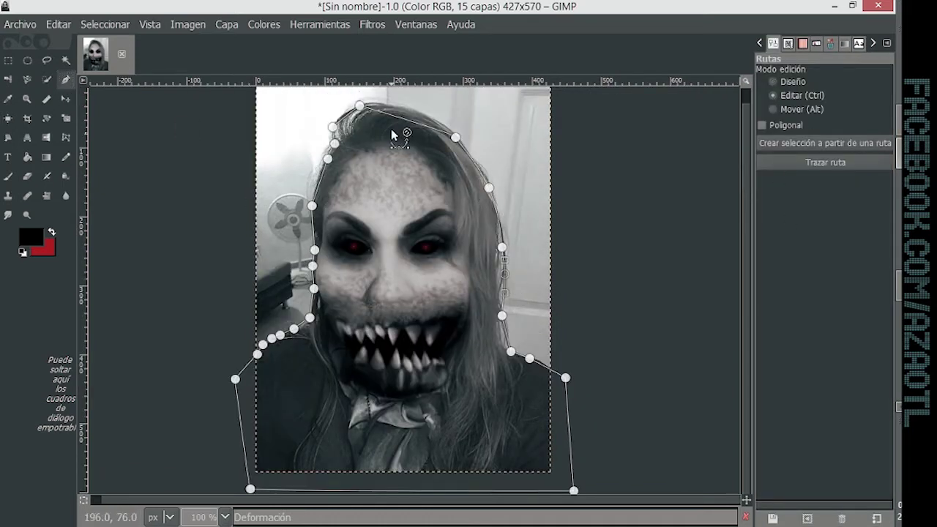
{"action": "left_click", "coordinate": [409, 108], "text": "ctrl"}
{"action": "left_click", "coordinate": [320, 173], "text": "ctrl"}
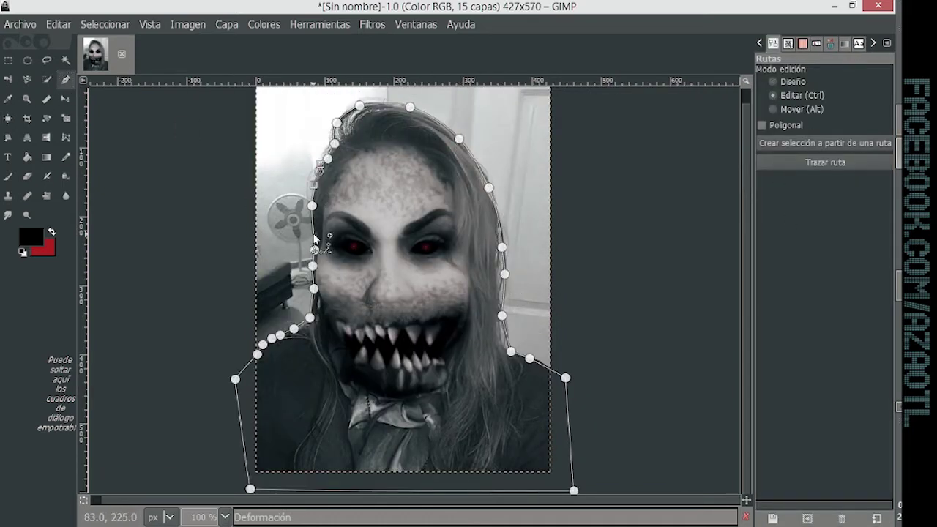
Step: Turn the path into a selection feathered by 5 px and paste the figure as a new layer
{"action": "left_click", "coordinate": [104, 24]}
{"action": "left_click", "coordinate": [125, 134]}
{"action": "left_click", "coordinate": [104, 24]}
{"action": "left_click", "coordinate": [125, 183]}
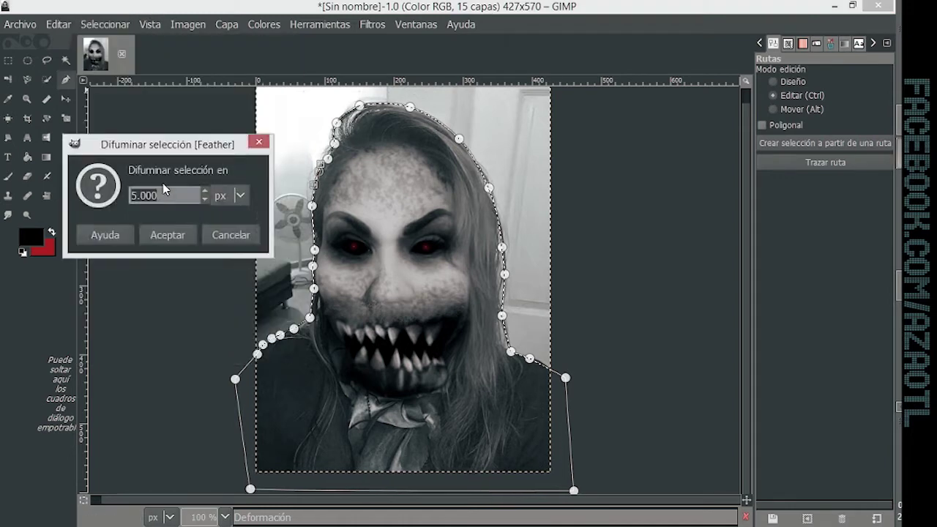
{"action": "left_click", "coordinate": [165, 235]}
{"action": "key", "text": "ctrl+l"}
{"action": "key", "text": "ctrl+c"}
{"action": "key", "text": "ctrl+v"}
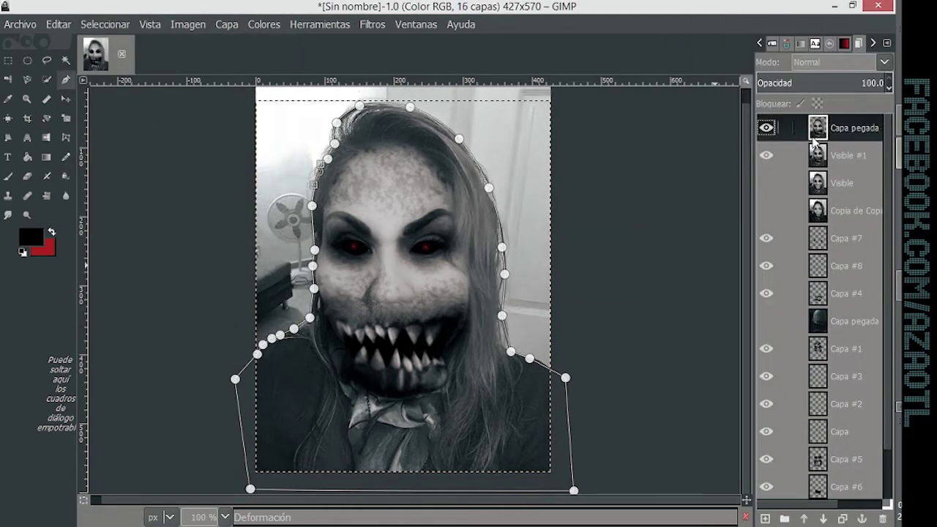
Step: Create a merged Visible #2 layer and darken it with Curves
{"action": "left_click", "coordinate": [373, 24]}
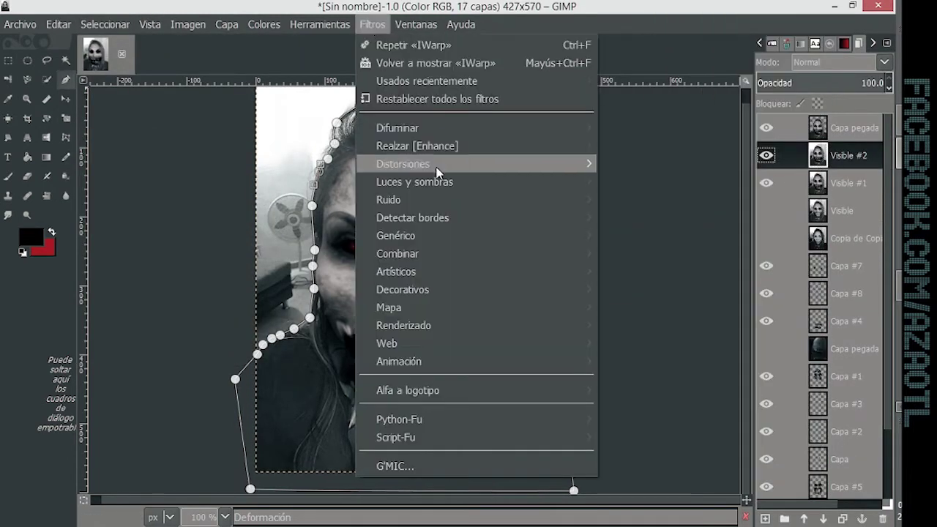
{"action": "left_click", "coordinate": [392, 175]}
{"action": "left_click_drag", "start_coordinate": [776, 215], "coordinate": [776, 268]}
{"action": "left_click", "coordinate": [790, 406]}
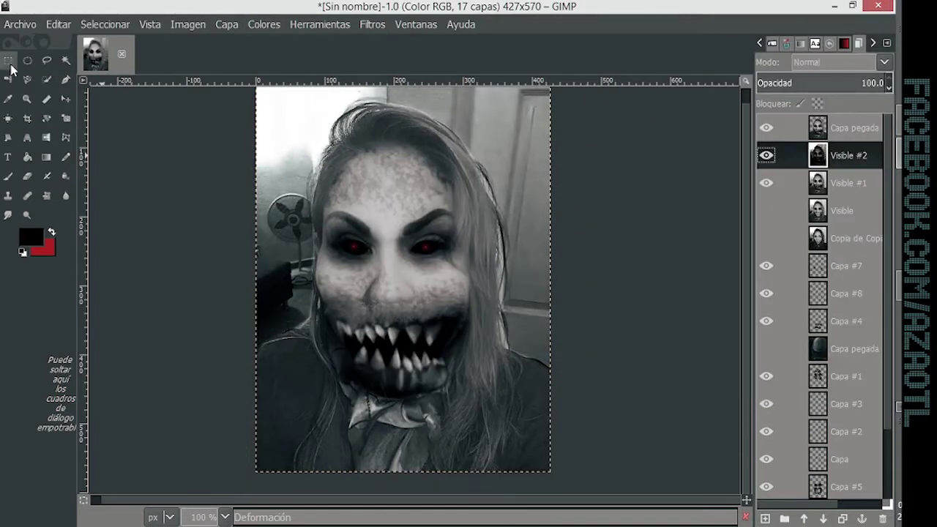
Step: Add a new layer, Capa #9, filled with black
{"action": "left_click", "coordinate": [765, 518]}
{"action": "left_click", "coordinate": [769, 502]}
{"action": "left_click", "coordinate": [59, 24]}
{"action": "left_click", "coordinate": [158, 296]}
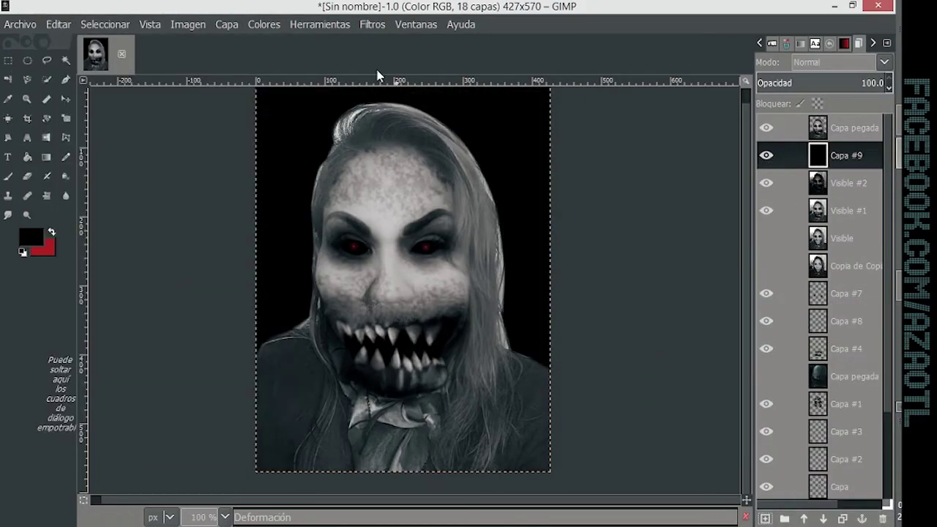
Step: Apply a Gaussian blur to Visible #2
{"action": "left_click", "coordinate": [848, 183]}
{"action": "left_click", "coordinate": [373, 25]}
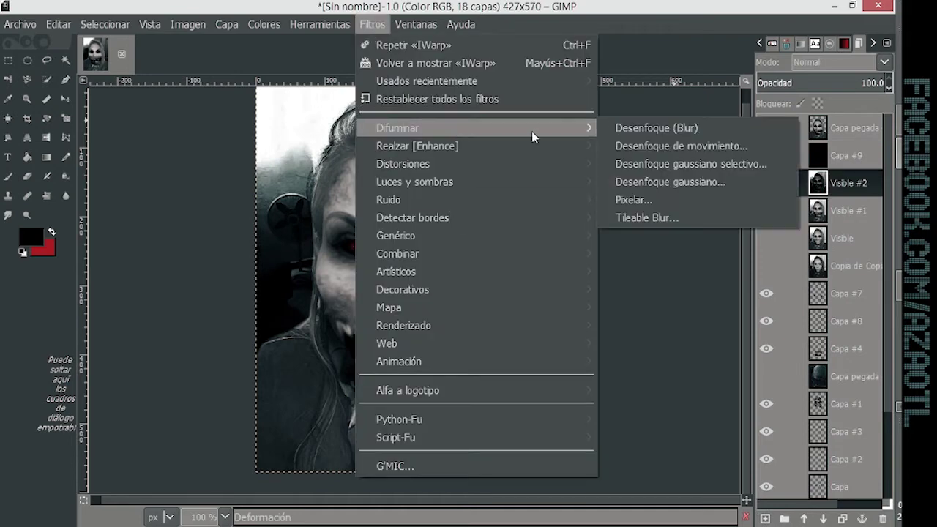
{"action": "left_click", "coordinate": [692, 182]}
{"action": "right_click", "coordinate": [822, 188]}
{"action": "left_click", "coordinate": [732, 59]}
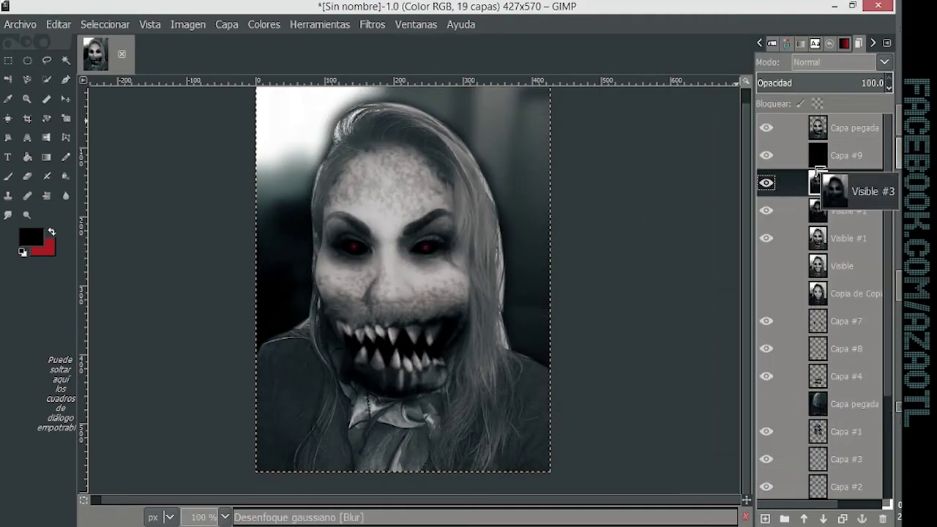
Step: Make a merged Visible #3 layer in Solapar mode at 34.8 opacity
{"action": "key", "text": "ctrl+f"}
{"action": "left_click", "coordinate": [884, 62]}
{"action": "left_click", "coordinate": [828, 256]}
{"action": "left_click_drag", "start_coordinate": [820, 85], "coordinate": [800, 84]}
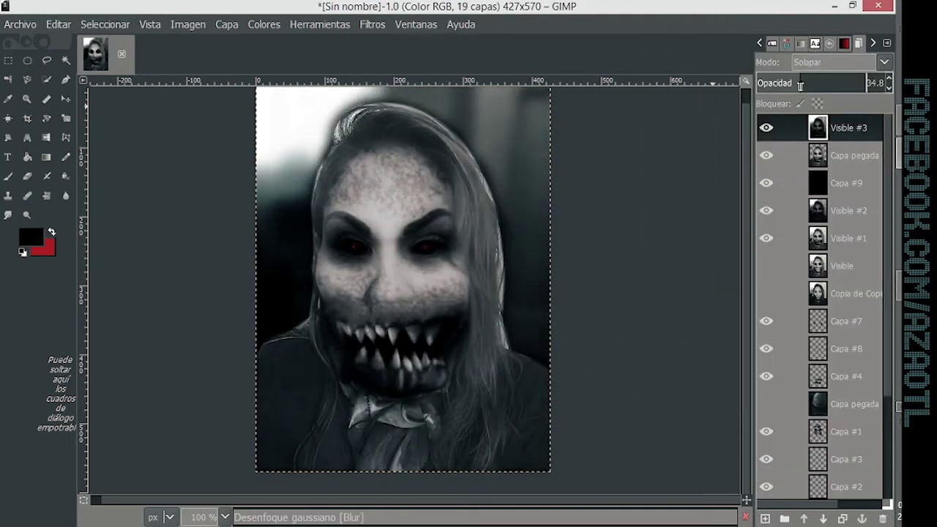
{"action": "scroll", "coordinate": [363, 232], "scroll_direction": "up", "scroll_amount": 1, "text": "ctrl"}
{"action": "scroll", "coordinate": [363, 232], "scroll_direction": "up", "scroll_amount": 3}
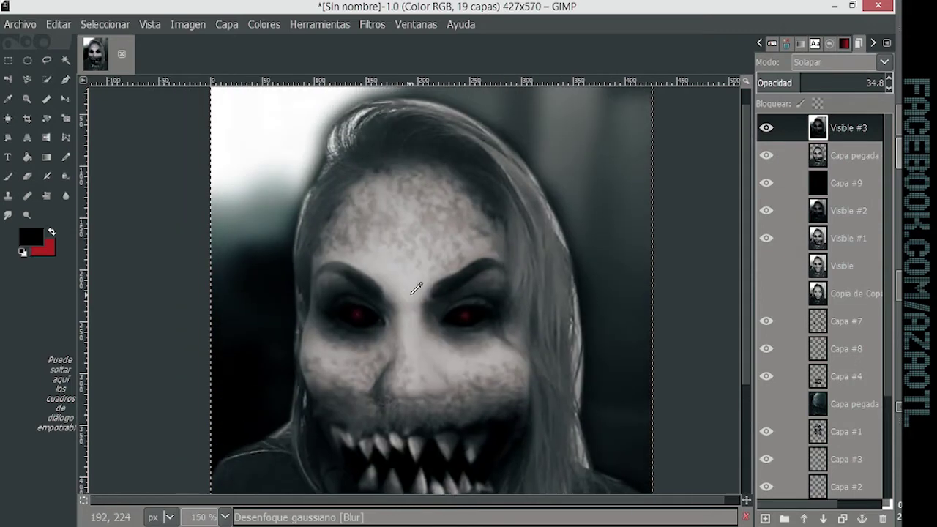
{"action": "left_click", "coordinate": [27, 176]}
Step: Set the Capa pegada layer's blend mode to Pantalla after trying Multiplicar
{"action": "left_click", "coordinate": [842, 155]}
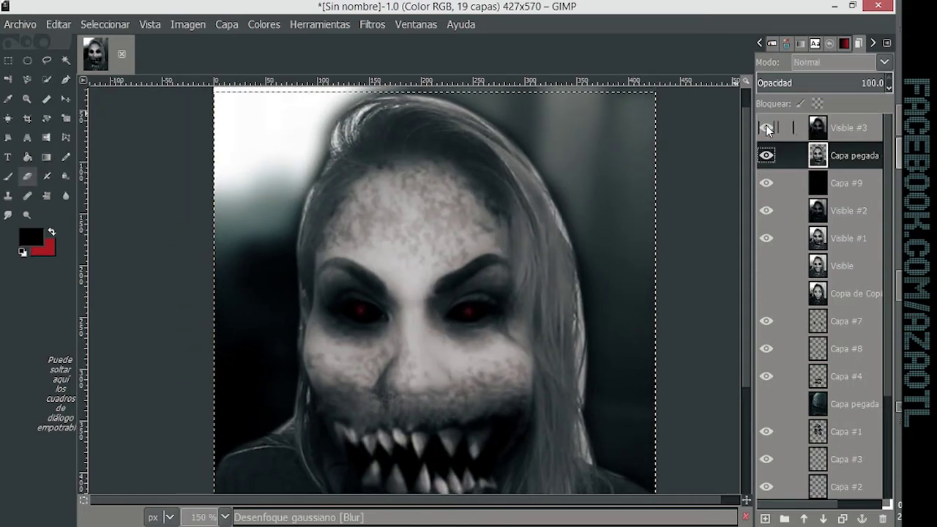
{"action": "left_click", "coordinate": [835, 62]}
{"action": "left_click", "coordinate": [818, 211]}
{"action": "left_click", "coordinate": [841, 63]}
{"action": "left_click", "coordinate": [815, 129]}
{"action": "left_click", "coordinate": [825, 130]}
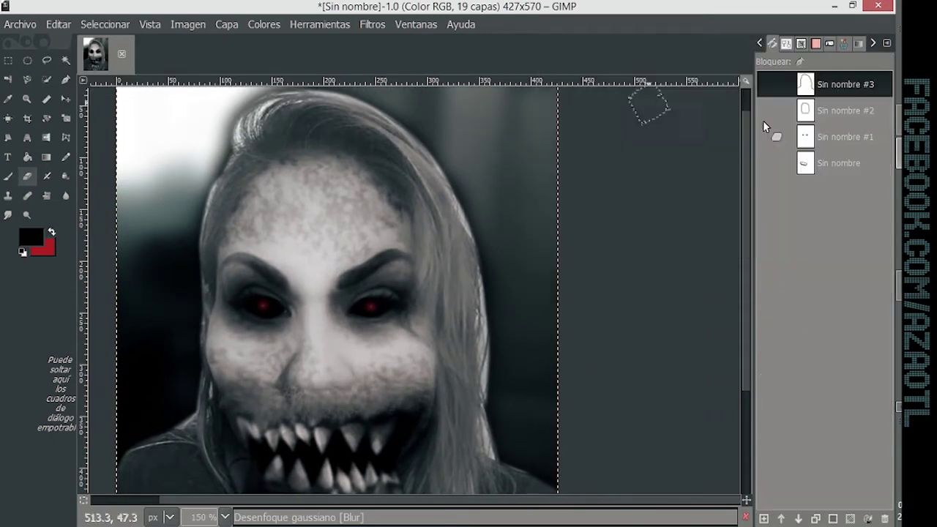
Step: Reshape the saved head outline path along the hair and convert it to a selection
{"action": "double_click", "coordinate": [807, 84]}
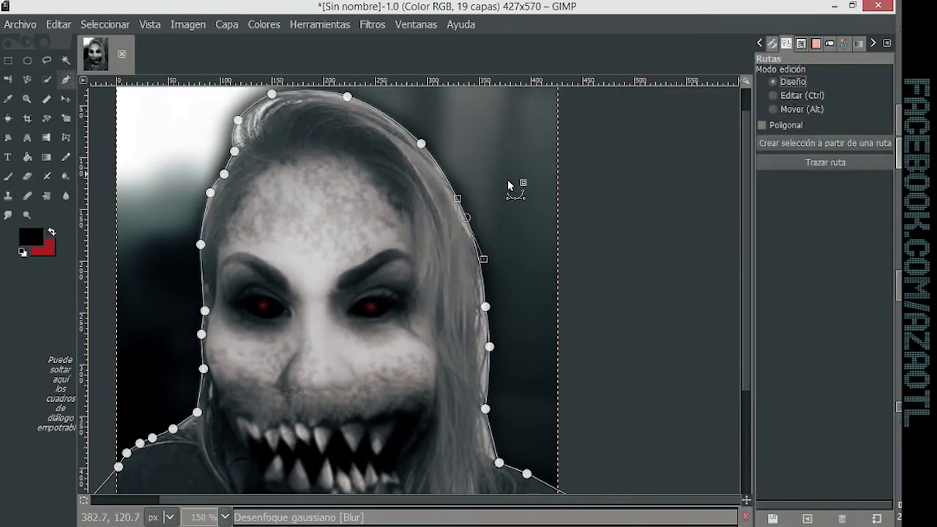
{"action": "mouse_move", "coordinate": [457, 197]}
{"action": "left_mouse_down"}
{"action": "mouse_move", "coordinate": [449, 206]}
{"action": "mouse_move", "coordinate": [466, 234]}
{"action": "left_mouse_up"}
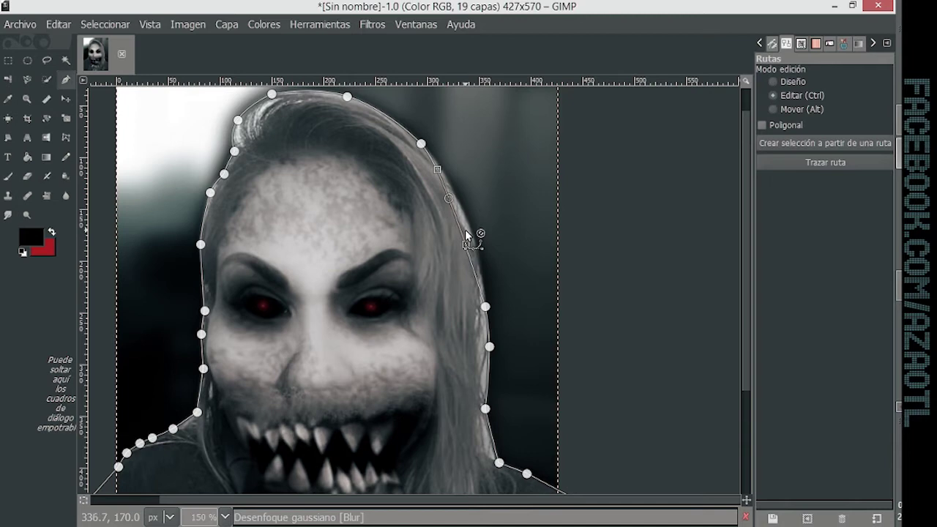
{"action": "left_click", "coordinate": [485, 306]}
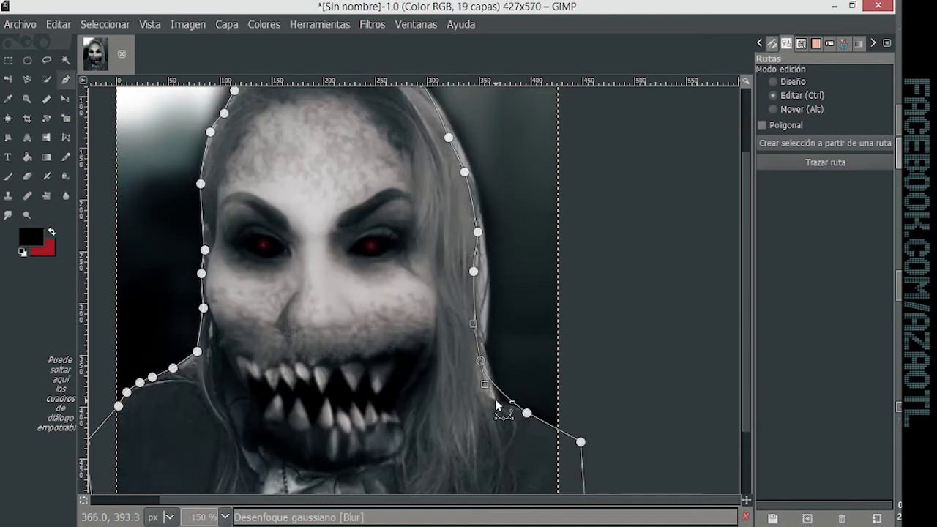
{"action": "scroll", "coordinate": [257, 304], "scroll_direction": "up", "scroll_amount": 1}
{"action": "scroll", "coordinate": [258, 304], "scroll_direction": "left", "scroll_amount": 1}
{"action": "left_click", "coordinate": [248, 271]}
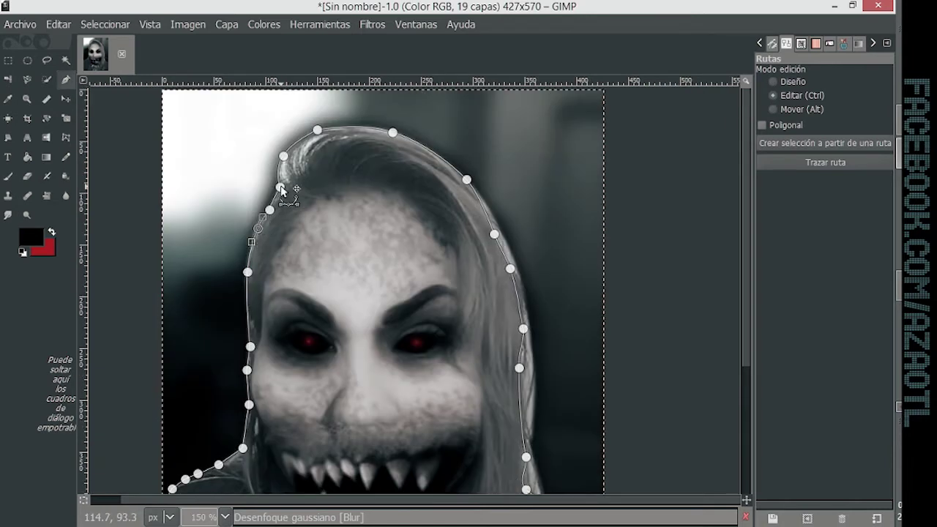
{"action": "scroll", "coordinate": [468, 219], "scroll_direction": "down", "scroll_amount": 2}
{"action": "left_click", "coordinate": [231, 380]}
Step: Reselect Capa pegada, make Visible #3 visible again and clear the selection
{"action": "key", "text": "shift+v"}
{"action": "key", "text": "ctrl+l"}
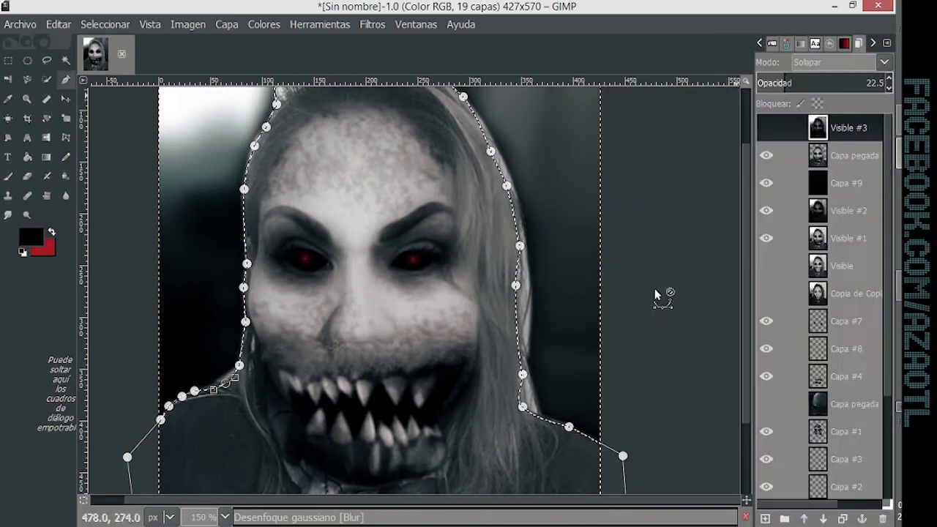
{"action": "left_click", "coordinate": [850, 156]}
{"action": "left_click", "coordinate": [104, 24]}
{"action": "left_click", "coordinate": [121, 80]}
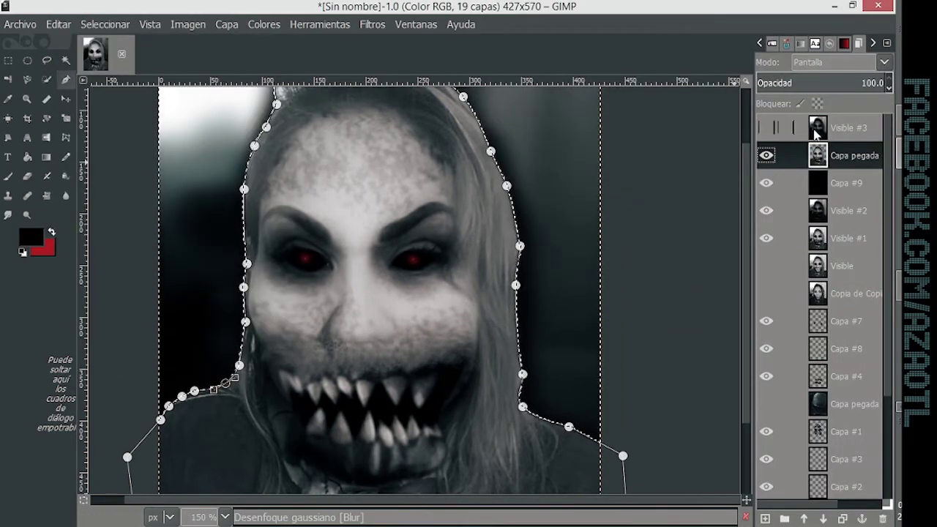
{"action": "left_click", "coordinate": [766, 128]}
{"action": "key", "text": "ctrl+shift+a"}
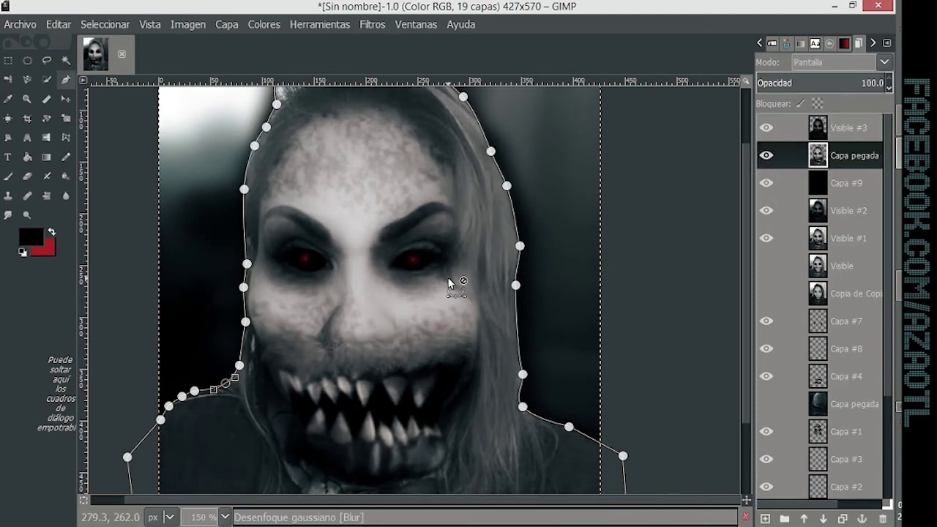
Step: Add a transparent layer Capa #10 and paint dark hair along the hairline and head
{"action": "key", "text": "1"}
{"action": "key", "text": "m"}
{"action": "key", "text": "shift+ctrl+n"}
{"action": "key", "text": "Return"}
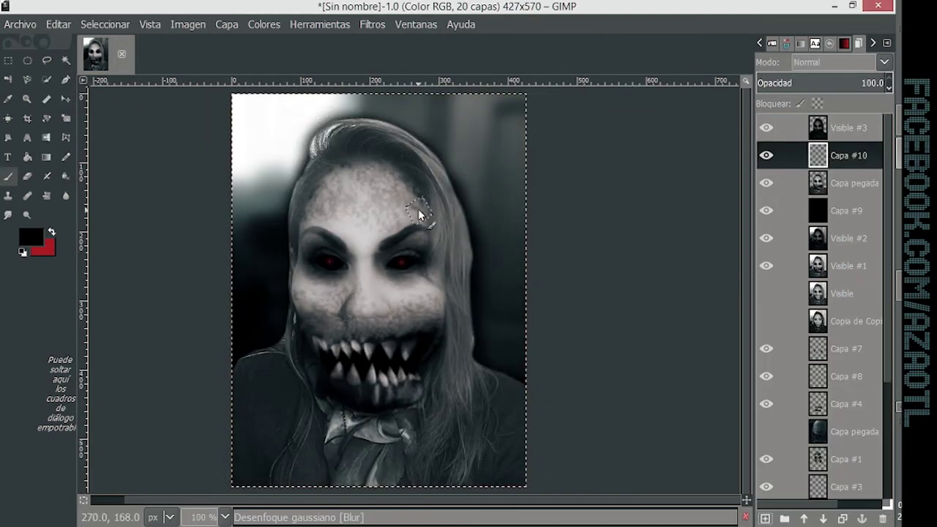
{"action": "left_click_drag", "start_coordinate": [289, 283], "coordinate": [333, 220]}
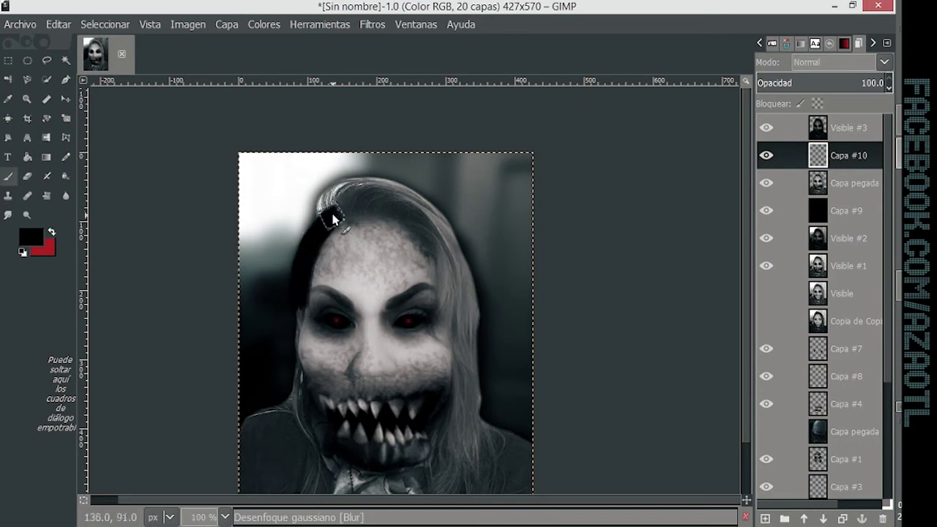
{"action": "mouse_move", "coordinate": [388, 199]}
{"action": "left_mouse_down"}
{"action": "mouse_move", "coordinate": [411, 206]}
{"action": "mouse_move", "coordinate": [476, 341]}
{"action": "mouse_move", "coordinate": [445, 476]}
{"action": "left_mouse_up"}
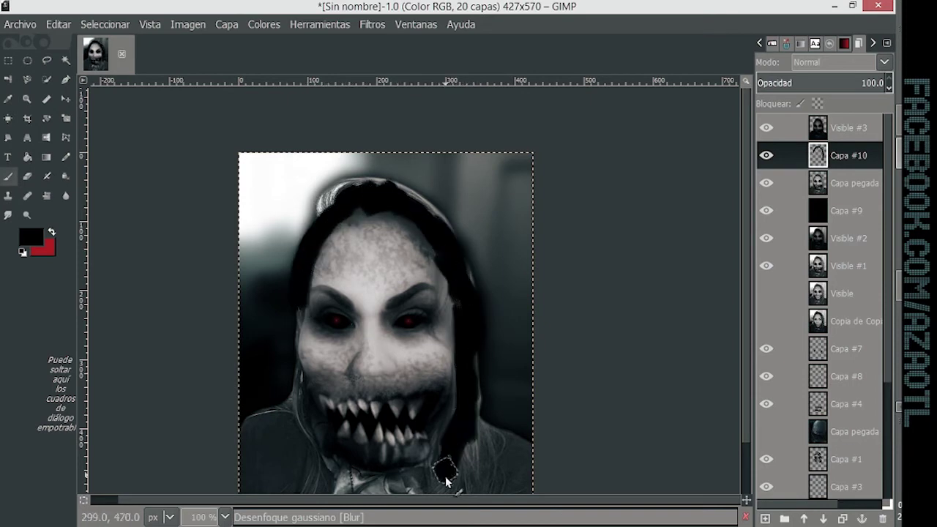
Step: Choose a different brush shape and set Capa #10 to Solapar blending
{"action": "left_click", "coordinate": [772, 43]}
{"action": "left_click", "coordinate": [767, 122]}
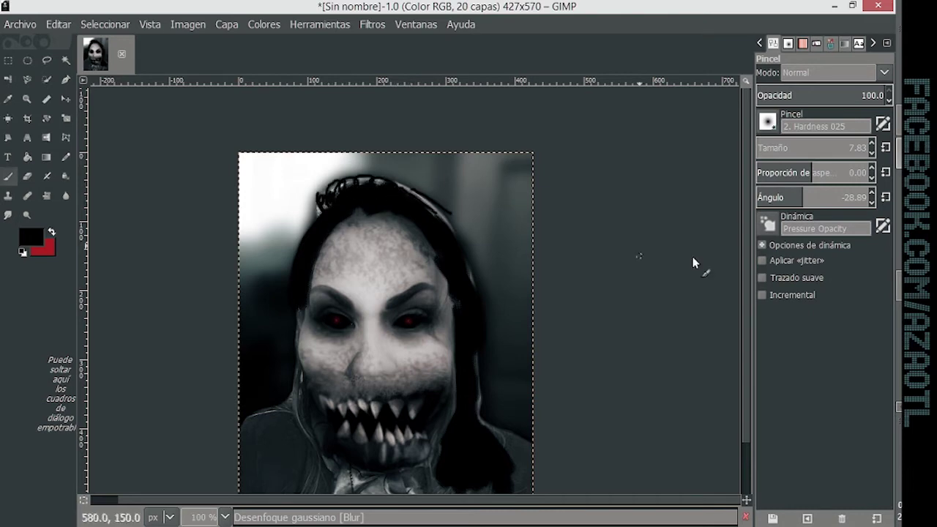
{"action": "left_click", "coordinate": [887, 43]}
{"action": "left_click", "coordinate": [654, 293]}
{"action": "left_click", "coordinate": [834, 62]}
{"action": "left_click", "coordinate": [798, 244]}
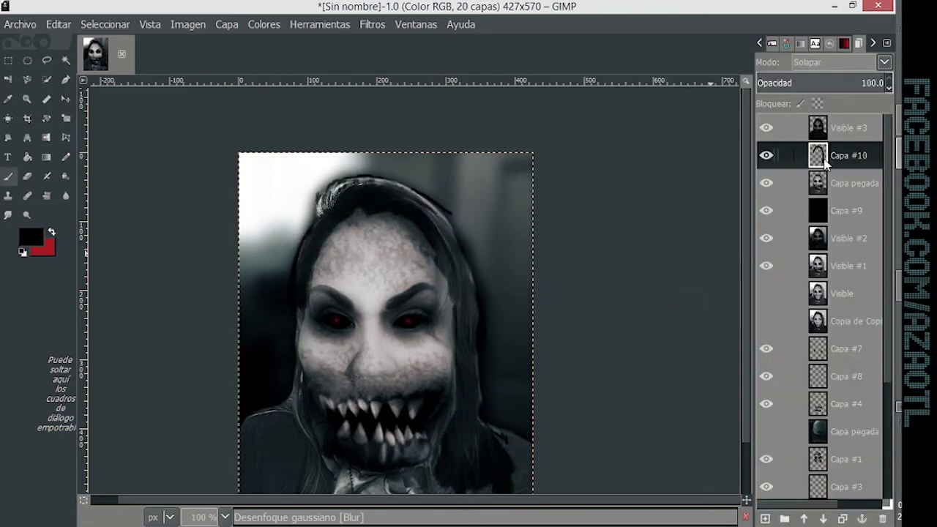
Step: Select the Capa pegada face layer and zoom to 300% on the forehead
{"action": "left_click", "coordinate": [821, 184]}
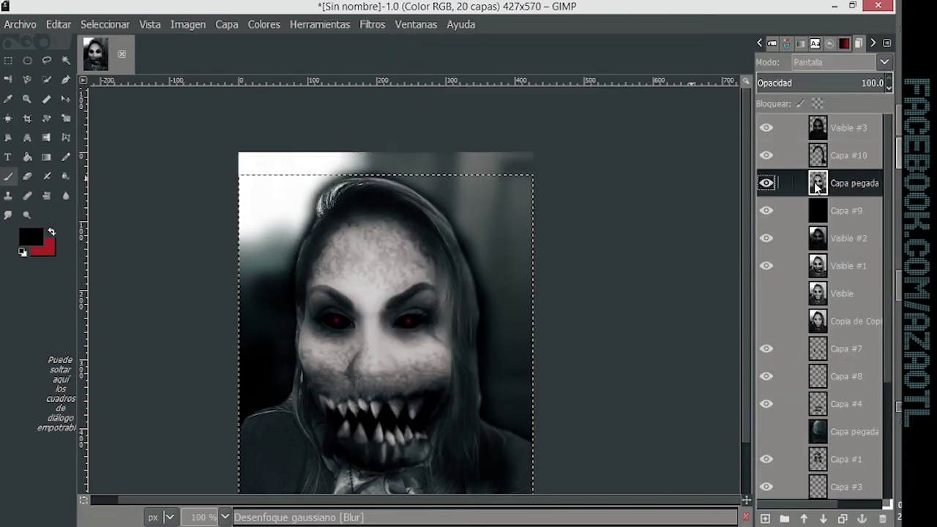
{"action": "scroll", "coordinate": [333, 249], "scroll_direction": "up", "scroll_amount": 1}
{"action": "scroll", "coordinate": [293, 257], "scroll_direction": "up", "scroll_amount": 1}
{"action": "scroll", "coordinate": [293, 257], "scroll_direction": "up", "scroll_amount": 1}
Step: Load Capa pegada's alpha as a selection and sample grey tones from the hair
{"action": "right_click", "coordinate": [805, 189]}
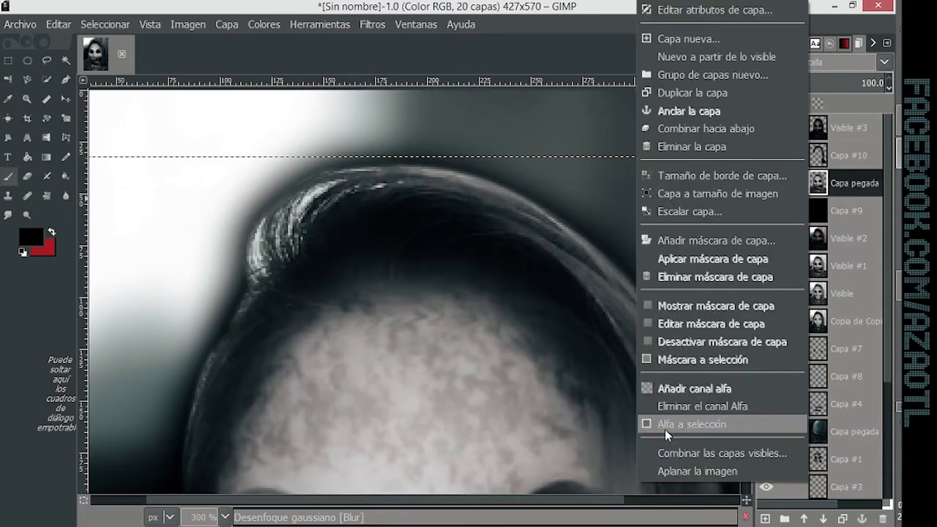
{"action": "left_click", "coordinate": [680, 481]}
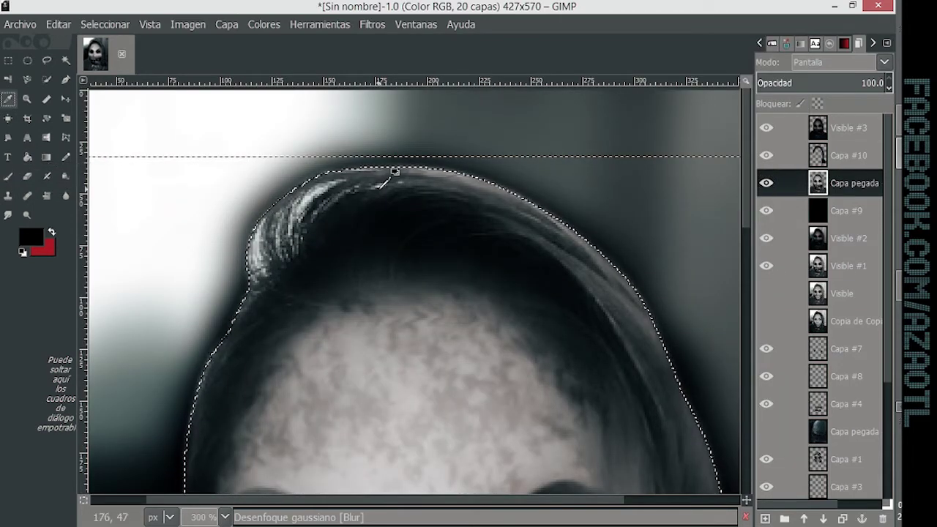
{"action": "left_click", "coordinate": [271, 250], "text": "ctrl"}
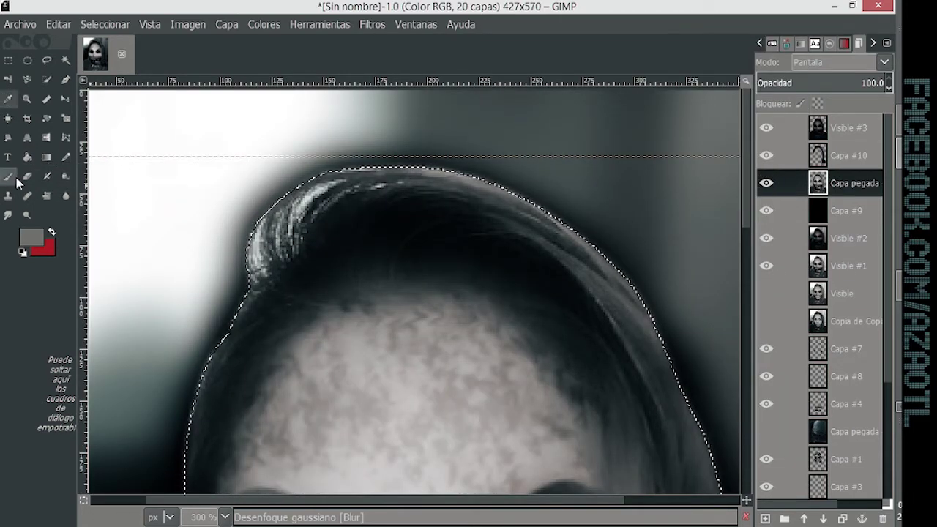
{"action": "left_click", "coordinate": [291, 227], "text": "ctrl"}
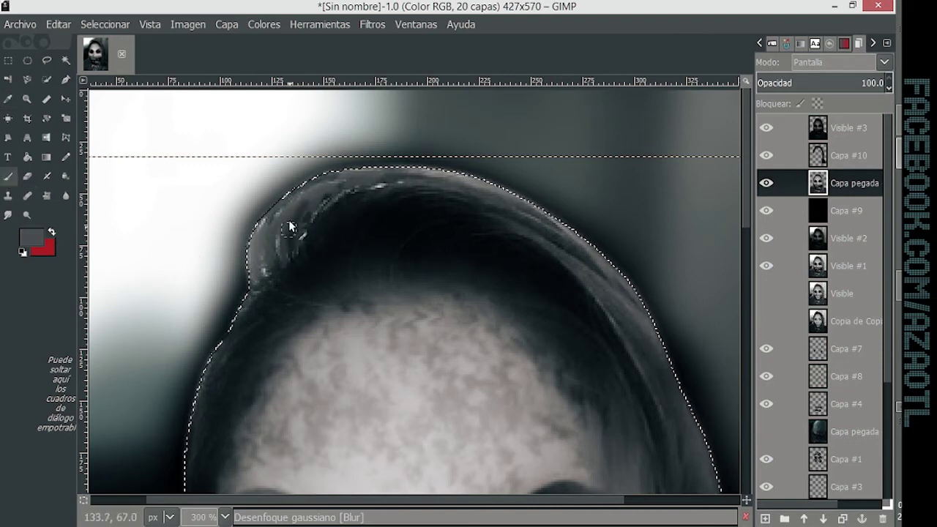
Step: Clear the selection, set a darker grey foreground colour and zoom out to the face
{"action": "key", "text": "ctrl+shift+a"}
{"action": "key", "text": "2"}
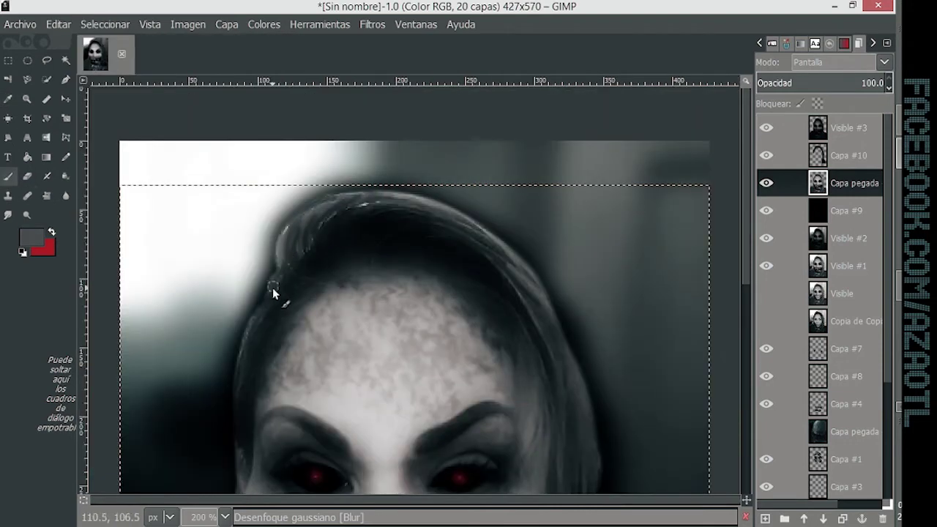
{"action": "scroll", "coordinate": [239, 358], "scroll_direction": "down", "scroll_amount": 2}
{"action": "scroll", "coordinate": [315, 212], "scroll_direction": "up", "scroll_amount": 3}
{"action": "left_click", "coordinate": [30, 237]}
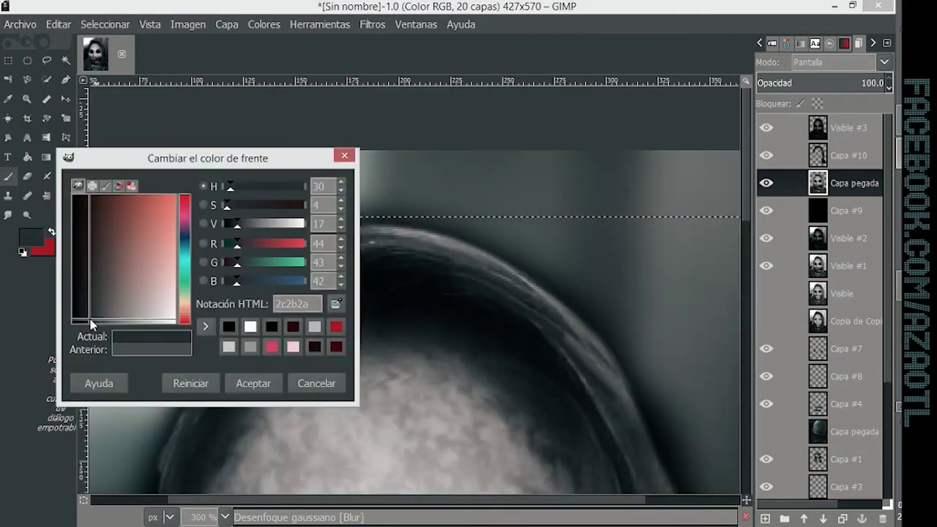
{"action": "left_click", "coordinate": [251, 383]}
{"action": "key", "text": "1"}
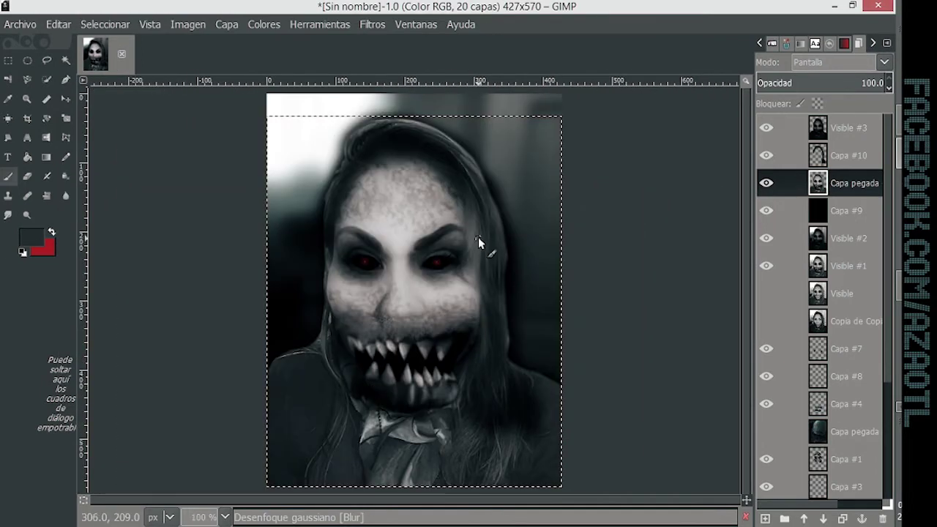
Step: Hide the Visible #2 layer and select Capa pegada, without applying Curves
{"action": "left_click", "coordinate": [263, 25]}
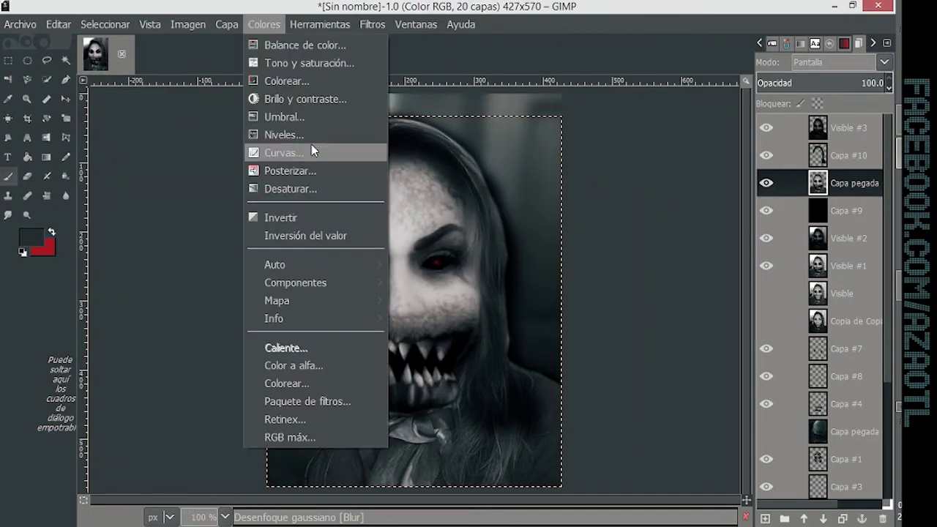
{"action": "left_click", "coordinate": [312, 149]}
{"action": "left_click", "coordinate": [790, 410]}
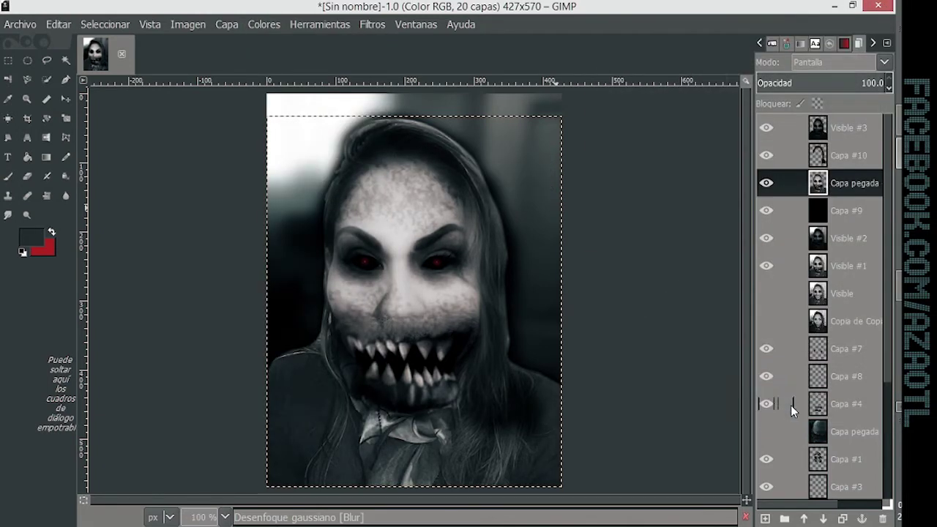
{"action": "left_click", "coordinate": [846, 210]}
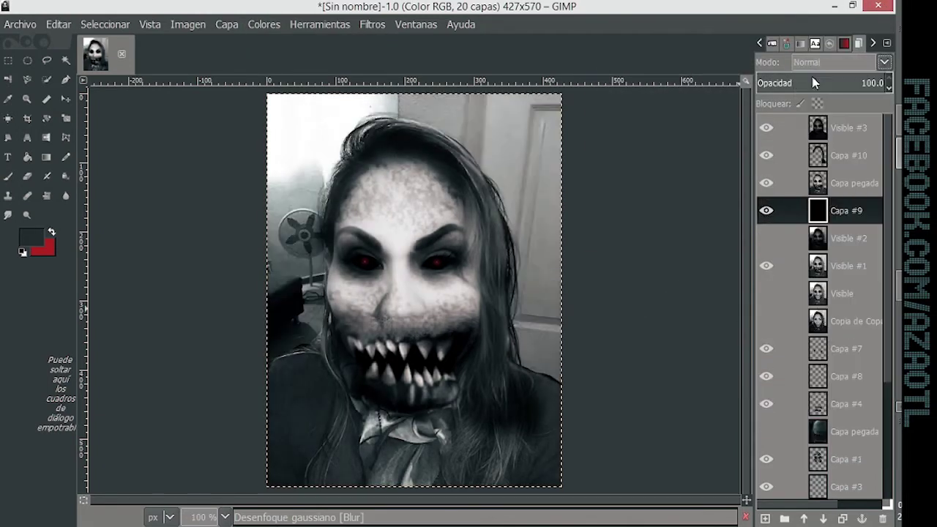
{"action": "left_click", "coordinate": [765, 238]}
Step: Turn Capa pegada's outline into a selection and shrink it slightly
{"action": "right_click", "coordinate": [850, 183]}
{"action": "left_click", "coordinate": [710, 422]}
{"action": "left_click", "coordinate": [105, 24]}
{"action": "left_click", "coordinate": [117, 272]}
{"action": "left_click", "coordinate": [261, 274]}
{"action": "left_click", "coordinate": [104, 24]}
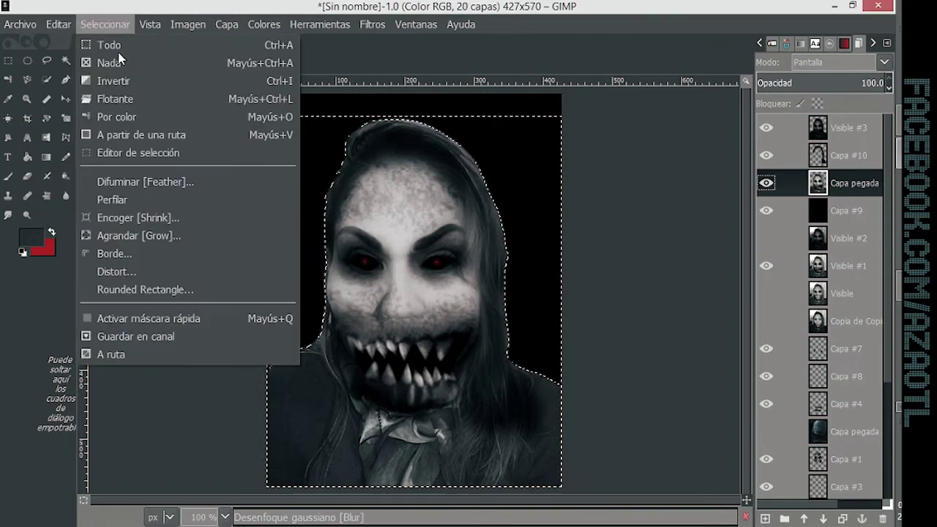
{"action": "left_click", "coordinate": [117, 272]}
{"action": "left_click", "coordinate": [207, 272]}
Step: Invert the selection onto the background and lower black Capa #9 opacity to 85.6
{"action": "left_click", "coordinate": [105, 25]}
{"action": "key", "text": "Delete"}
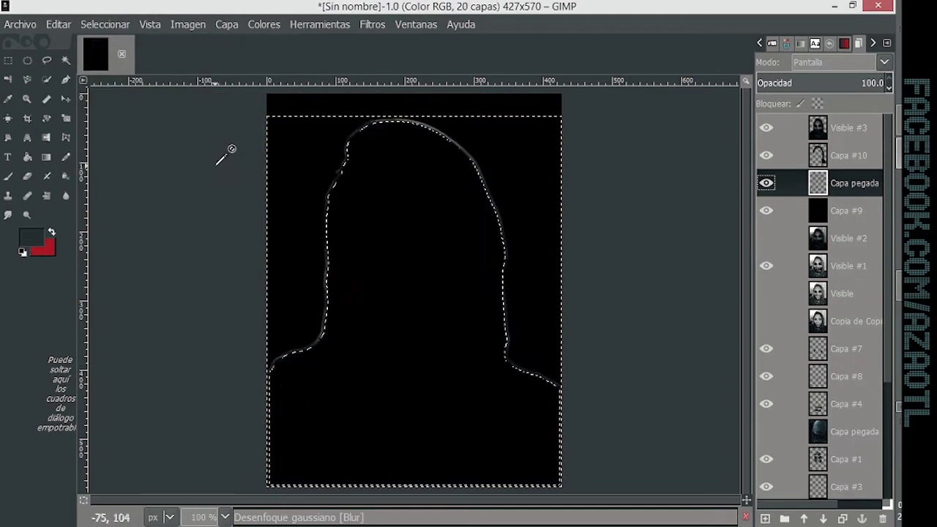
{"action": "key", "text": "ctrl+z"}
{"action": "left_click", "coordinate": [105, 24]}
{"action": "left_click", "coordinate": [117, 80]}
{"action": "left_click", "coordinate": [104, 25]}
{"action": "left_click", "coordinate": [117, 64]}
{"action": "left_click", "coordinate": [846, 210]}
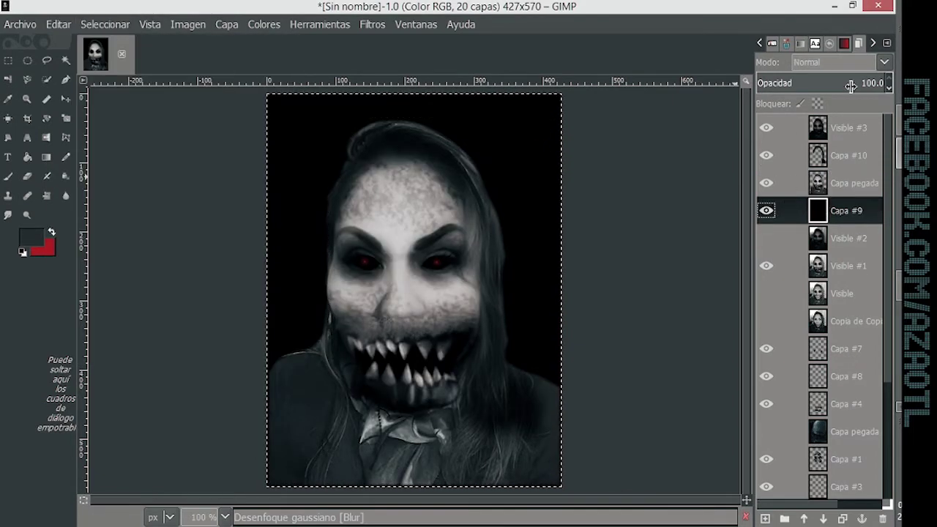
{"action": "left_click_drag", "start_coordinate": [842, 83], "coordinate": [870, 85]}
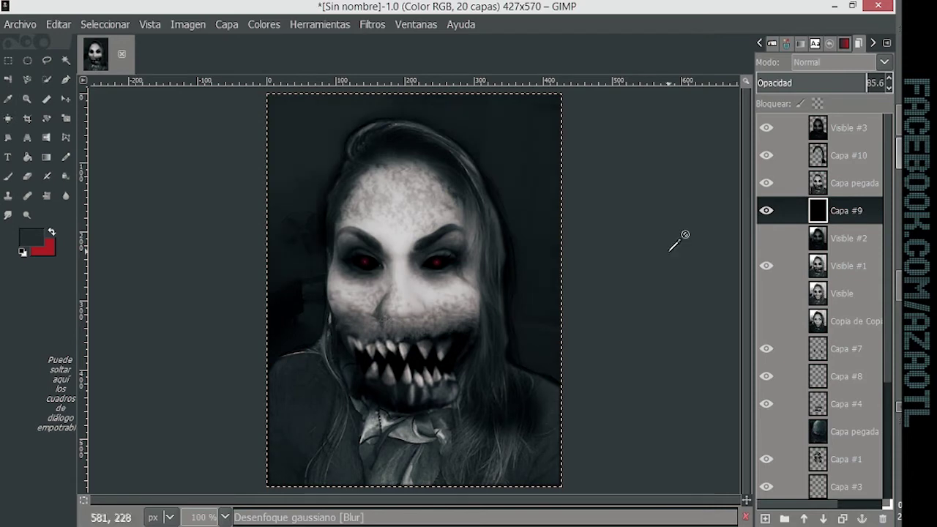
Step: Merge the Capa #10 hair layer down into Capa pegada
{"action": "left_click", "coordinate": [831, 127]}
{"action": "right_click", "coordinate": [831, 127]}
{"action": "left_click", "coordinate": [721, 128]}
{"action": "key", "text": "ctrl+z"}
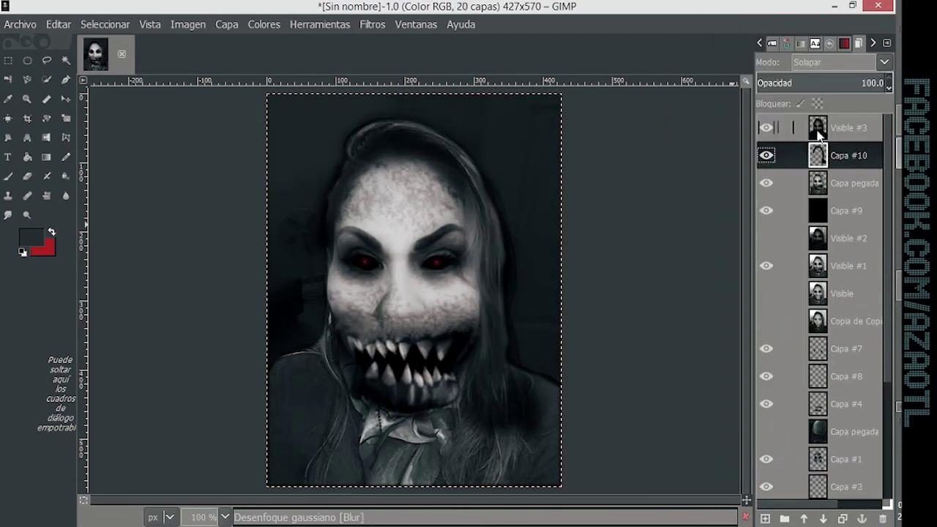
{"action": "right_click", "coordinate": [831, 156]}
{"action": "left_click", "coordinate": [758, 129]}
{"action": "key", "text": "ctrl+z"}
{"action": "right_click", "coordinate": [832, 155]}
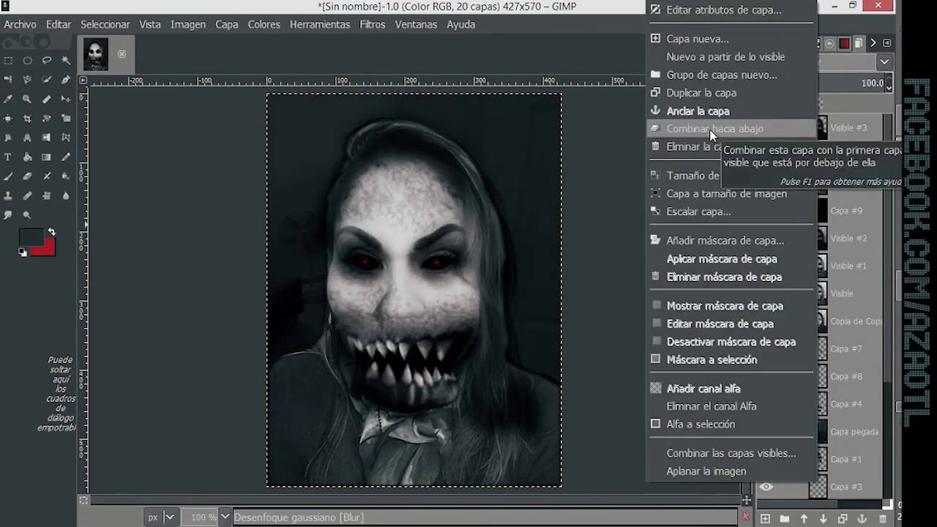
{"action": "left_click", "coordinate": [721, 128]}
Step: Create Visible #4 from the visible image and move it to the top of the stack
{"action": "right_click", "coordinate": [820, 134]}
{"action": "left_click", "coordinate": [828, 161]}
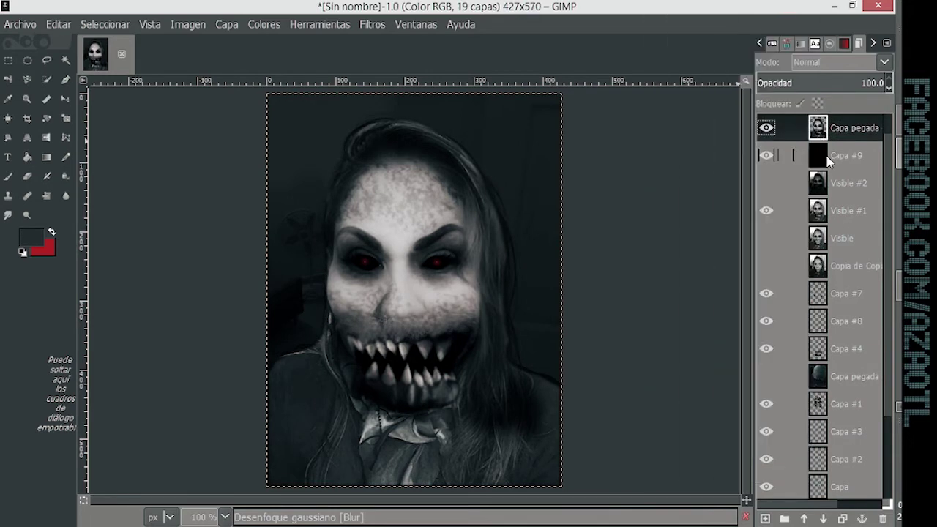
{"action": "right_click", "coordinate": [829, 160]}
{"action": "left_click", "coordinate": [732, 56]}
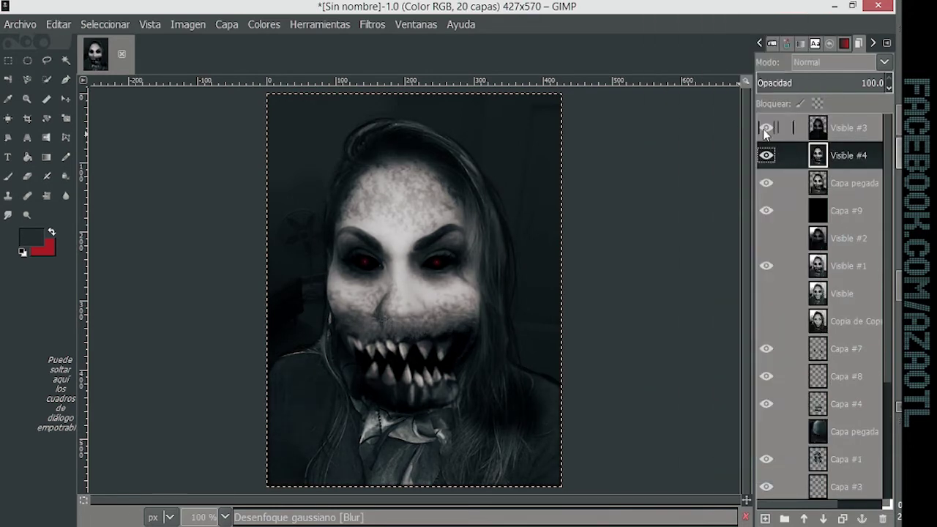
{"action": "left_click_drag", "start_coordinate": [826, 152], "coordinate": [825, 122]}
Step: Warp Visible #4 with Deformación Interactiva in Mover mode at radius 34, then launch G'MIC
{"action": "left_click", "coordinate": [372, 24]}
{"action": "mouse_move", "coordinate": [414, 182]}
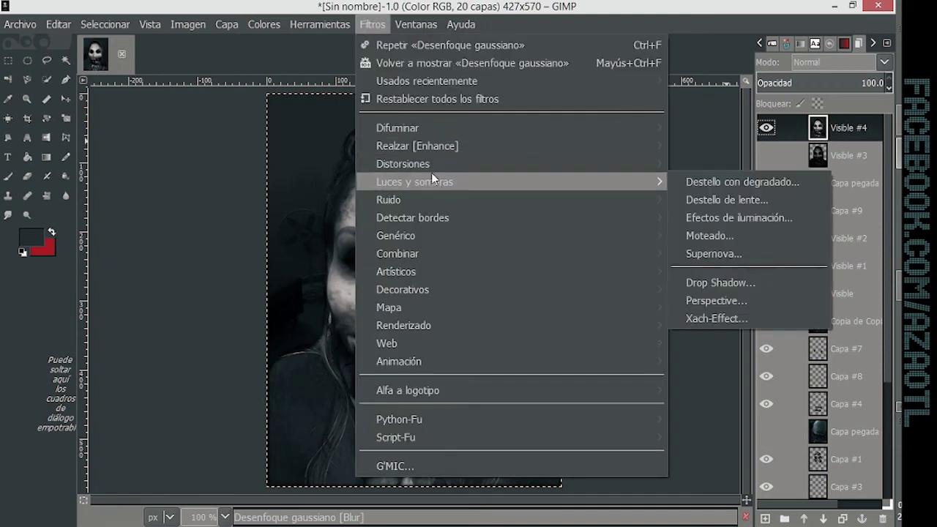
{"action": "left_click", "coordinate": [718, 192]}
{"action": "left_click", "coordinate": [495, 201]}
{"action": "mouse_move", "coordinate": [606, 244]}
{"action": "left_mouse_down"}
{"action": "mouse_move", "coordinate": [633, 244]}
{"action": "mouse_move", "coordinate": [611, 243]}
{"action": "left_mouse_up"}
{"action": "left_click", "coordinate": [495, 185]}
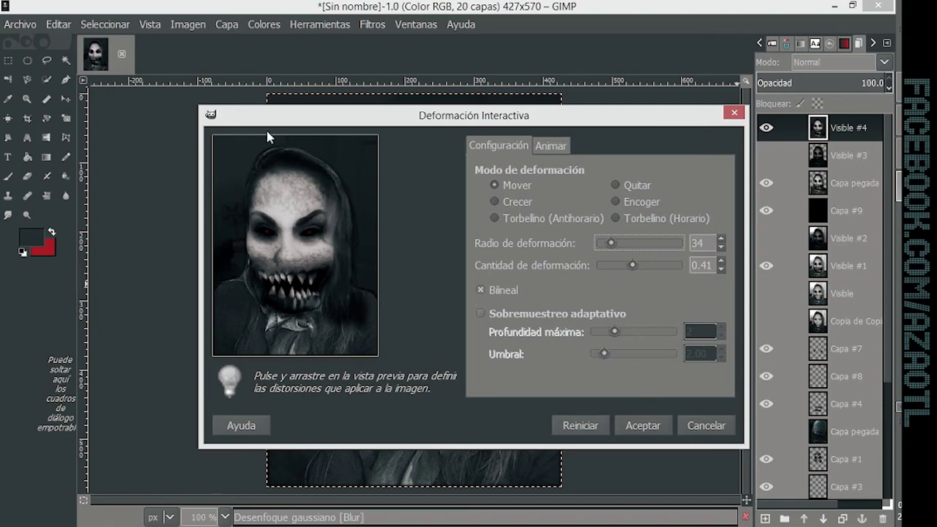
{"action": "left_click", "coordinate": [643, 425]}
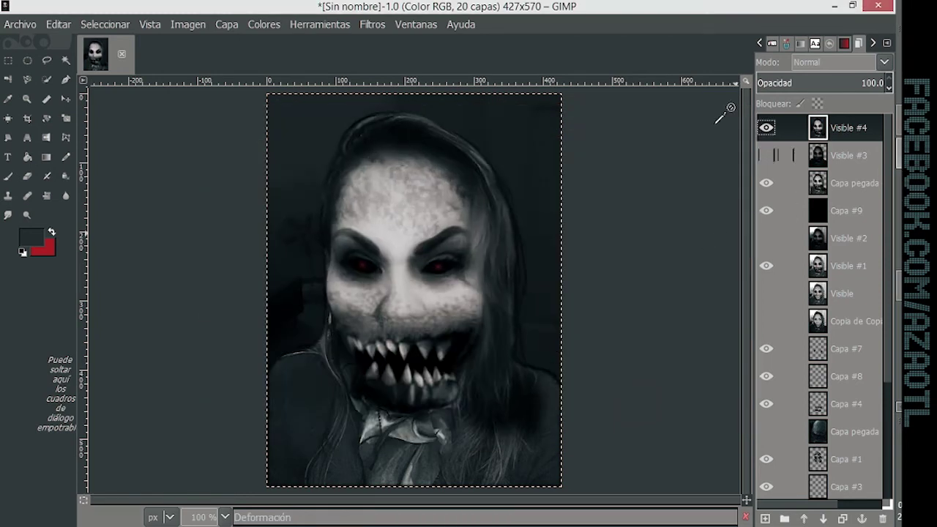
{"action": "left_click", "coordinate": [371, 24]}
{"action": "left_click", "coordinate": [498, 465]}
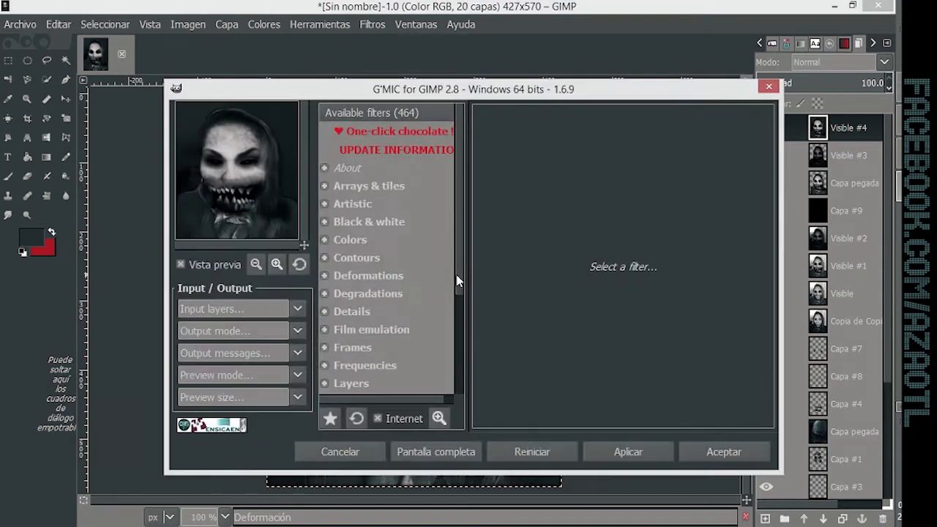
Step: Apply G'MIC's Details > Freaky details filter with output to a new layer
{"action": "left_click", "coordinate": [325, 203]}
{"action": "left_click", "coordinate": [359, 276]}
{"action": "left_click", "coordinate": [368, 256]}
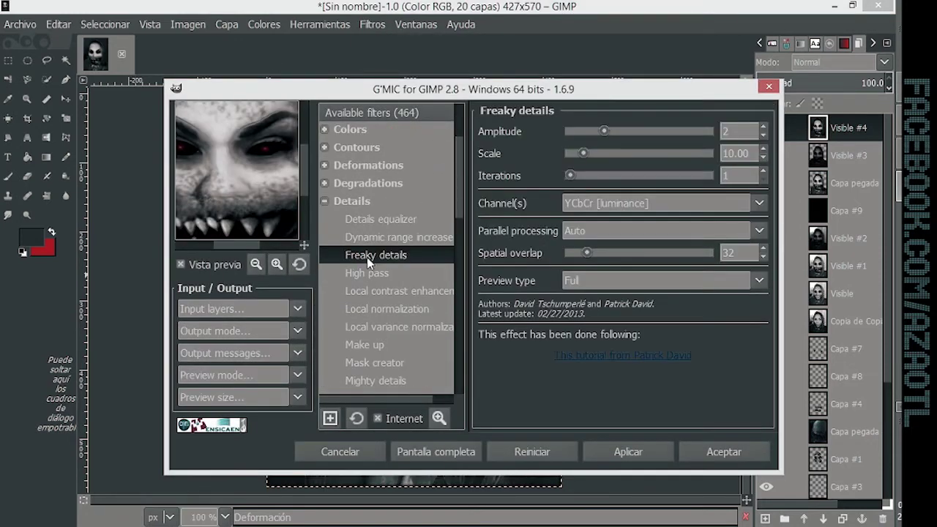
{"action": "left_click", "coordinate": [242, 331]}
{"action": "left_click", "coordinate": [212, 402]}
{"action": "left_click", "coordinate": [724, 451]}
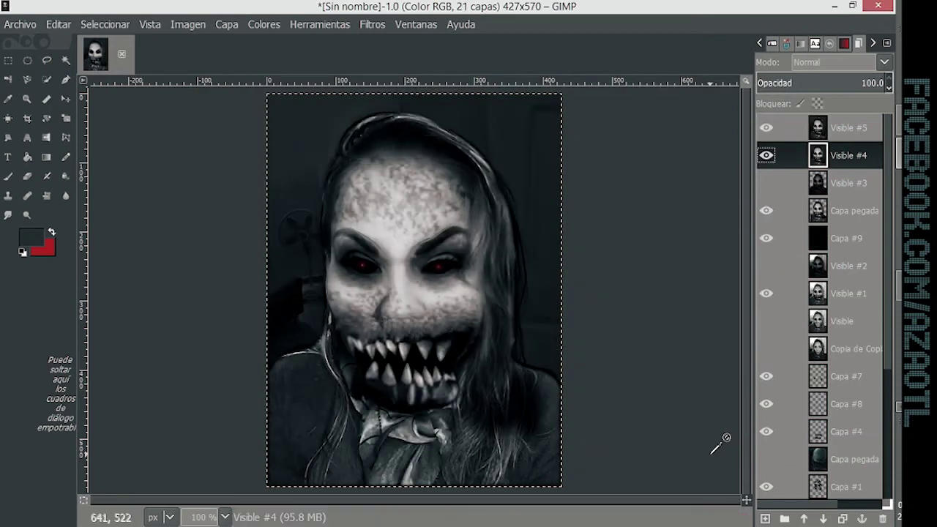
Step: Set the new Visible #5 layer to Normal blending at 21.4 opacity
{"action": "left_click", "coordinate": [849, 127]}
{"action": "left_click", "coordinate": [805, 62]}
{"action": "left_click", "coordinate": [834, 242]}
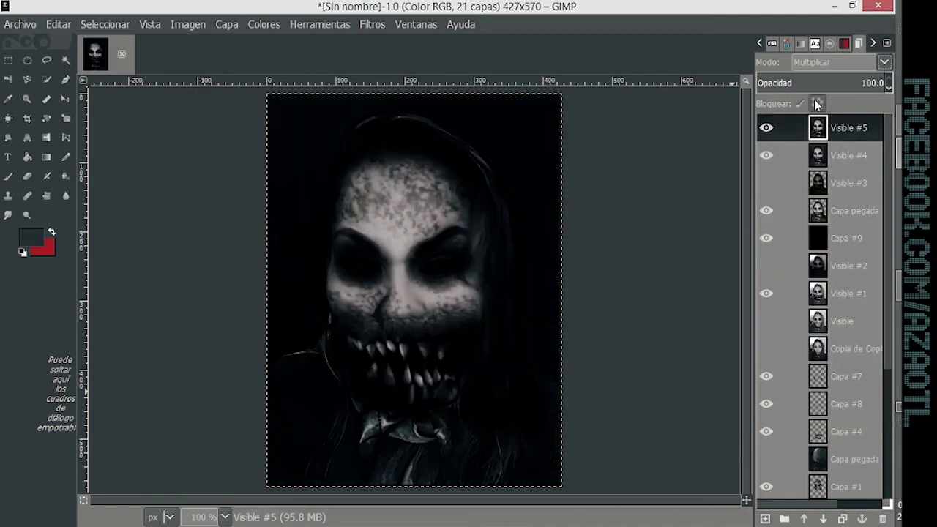
{"action": "left_click", "coordinate": [804, 62]}
{"action": "left_click", "coordinate": [838, 252]}
{"action": "left_click", "coordinate": [808, 83]}
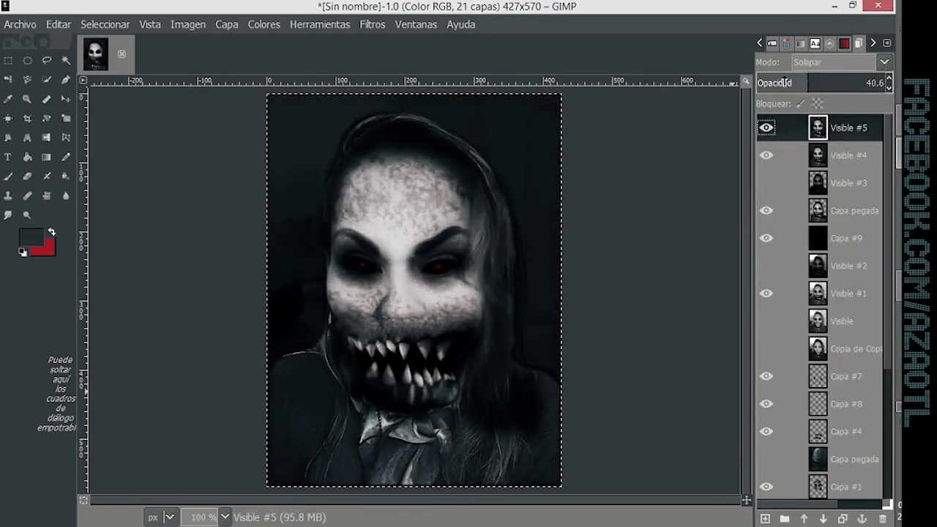
{"action": "left_click", "coordinate": [804, 62]}
{"action": "left_click", "coordinate": [827, 66]}
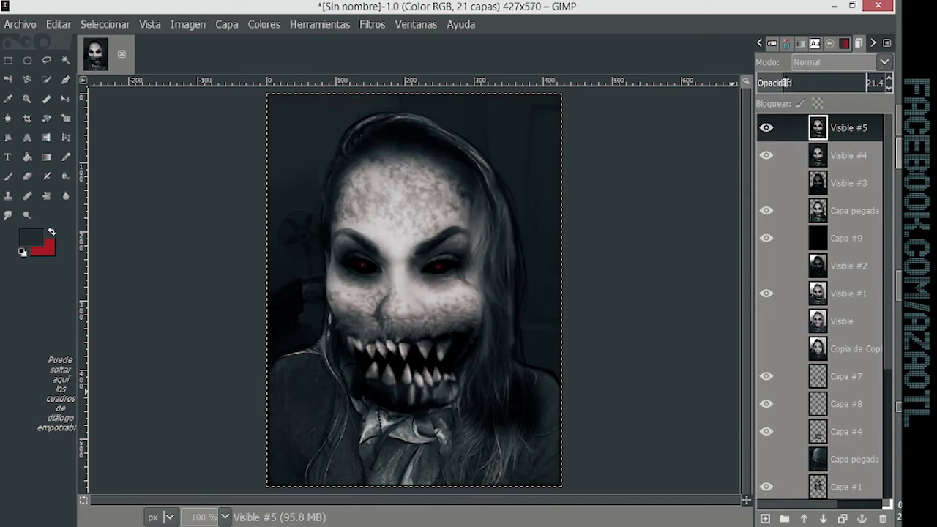
Step: Create a new layer from visible and lower the Levels output white to darken the highlights
{"action": "right_click", "coordinate": [820, 128]}
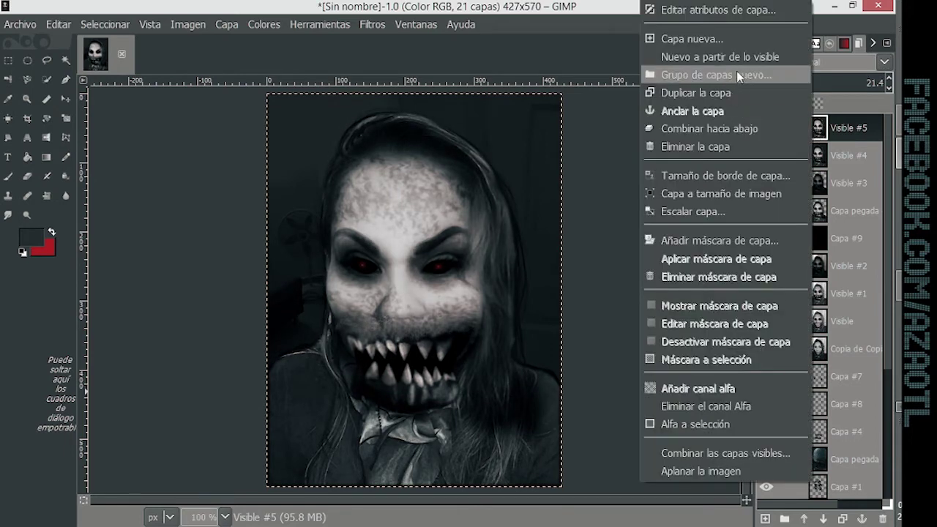
{"action": "left_click", "coordinate": [725, 75]}
{"action": "left_click", "coordinate": [263, 24]}
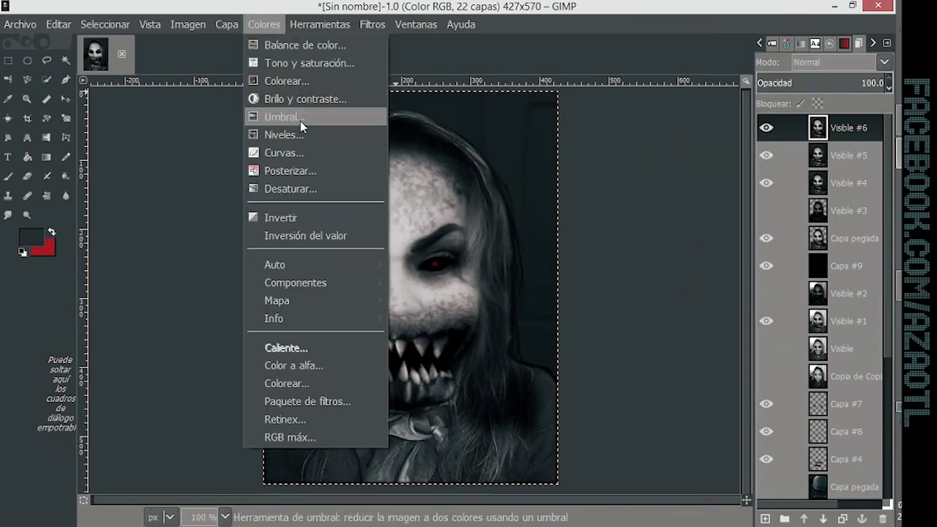
{"action": "left_click", "coordinate": [284, 134]}
{"action": "left_click_drag", "start_coordinate": [800, 85], "coordinate": [751, 85]}
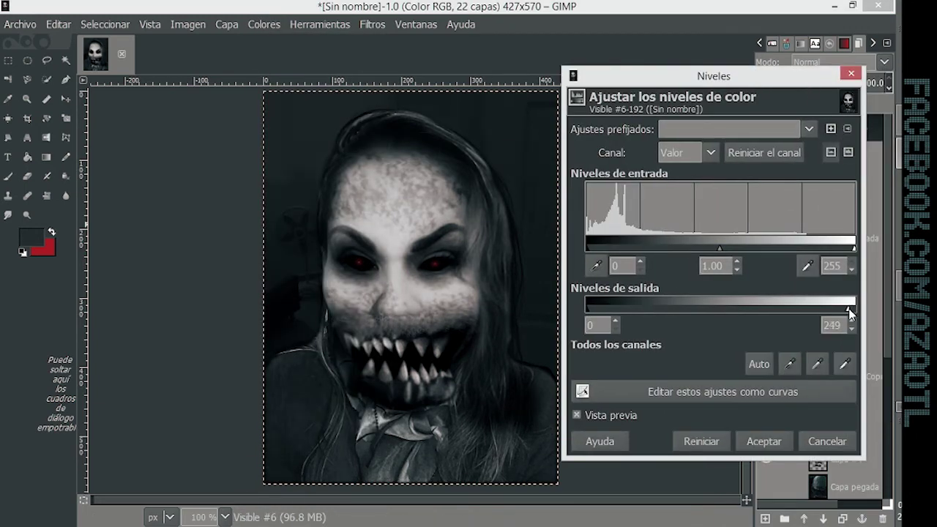
{"action": "left_click_drag", "start_coordinate": [854, 308], "coordinate": [828, 313]}
{"action": "left_click", "coordinate": [764, 441]}
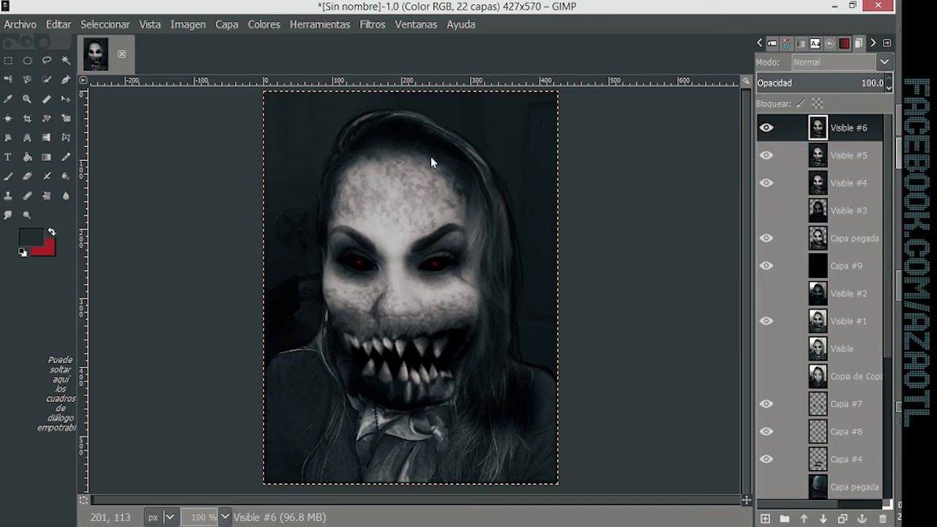
Step: Apply the Aplicar lienzo canvas texture to a fresh new-from-visible layer
{"action": "left_click", "coordinate": [372, 24]}
{"action": "left_click", "coordinate": [637, 273]}
{"action": "left_click", "coordinate": [483, 432]}
{"action": "right_click", "coordinate": [820, 127]}
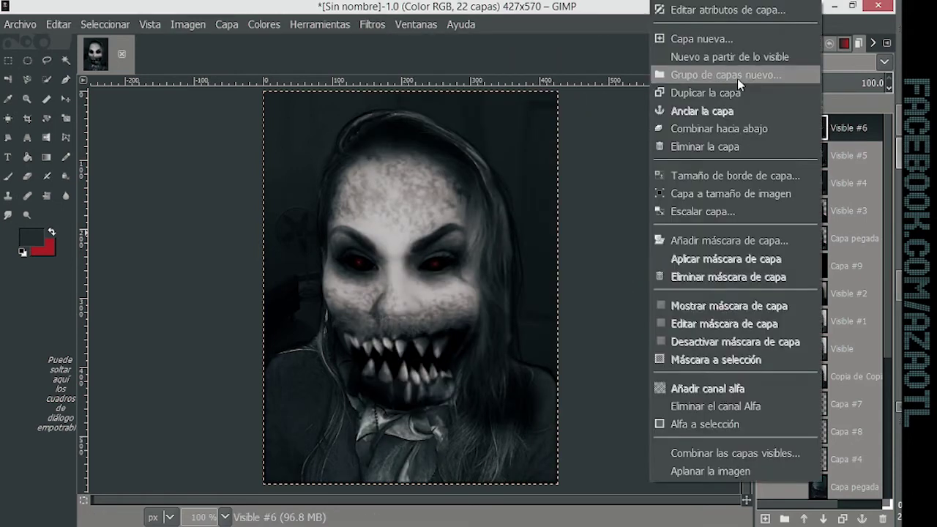
{"action": "left_click", "coordinate": [730, 56]}
{"action": "left_click", "coordinate": [372, 24]}
{"action": "left_click", "coordinate": [637, 276]}
{"action": "left_click", "coordinate": [479, 433]}
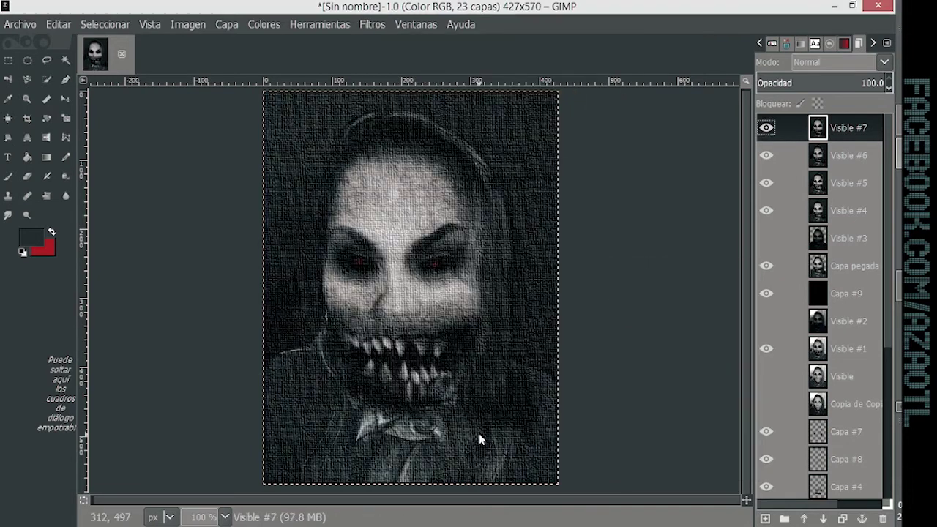
Step: Set the canvas texture layer to overlay blending and fade it to about 14% opacity
{"action": "left_click", "coordinate": [842, 62]}
{"action": "left_click", "coordinate": [812, 250]}
{"action": "left_click", "coordinate": [805, 65]}
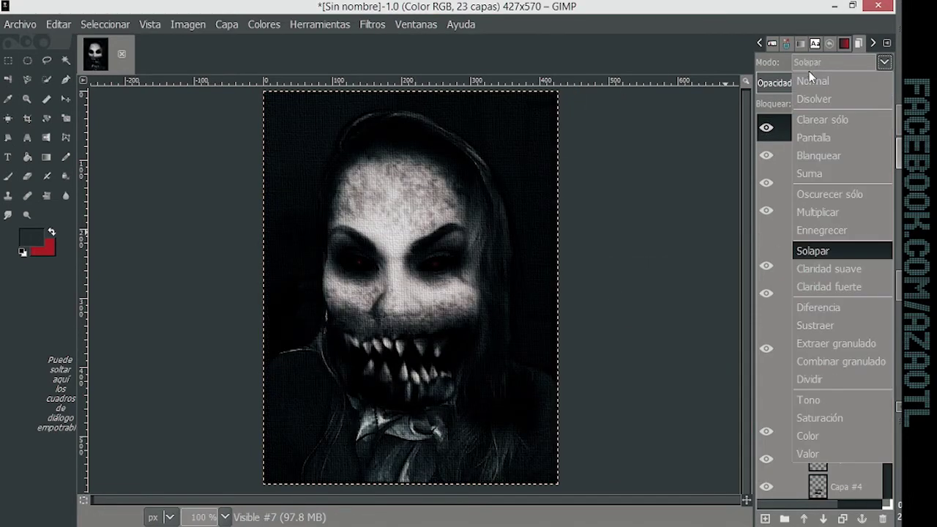
{"action": "left_click", "coordinate": [821, 230]}
{"action": "left_click", "coordinate": [841, 62]}
{"action": "left_click", "coordinate": [812, 250]}
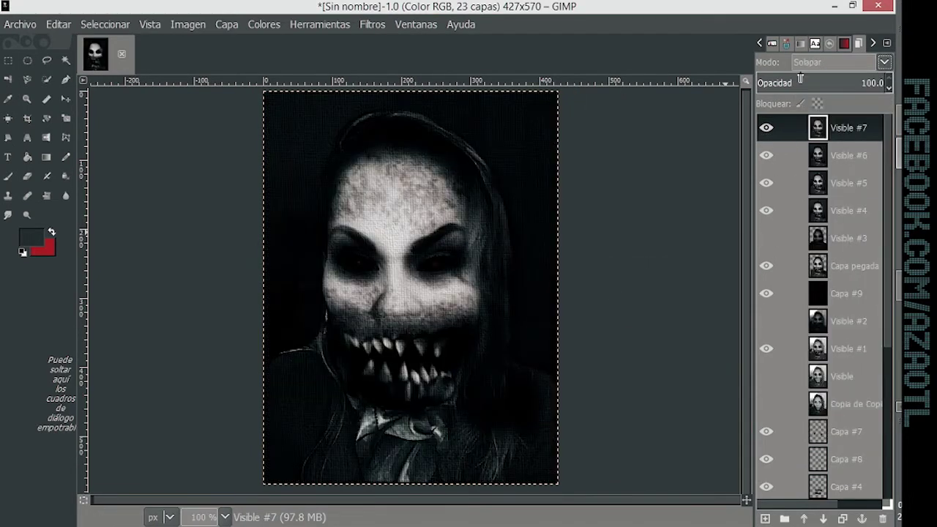
{"action": "left_click_drag", "start_coordinate": [800, 79], "coordinate": [774, 83]}
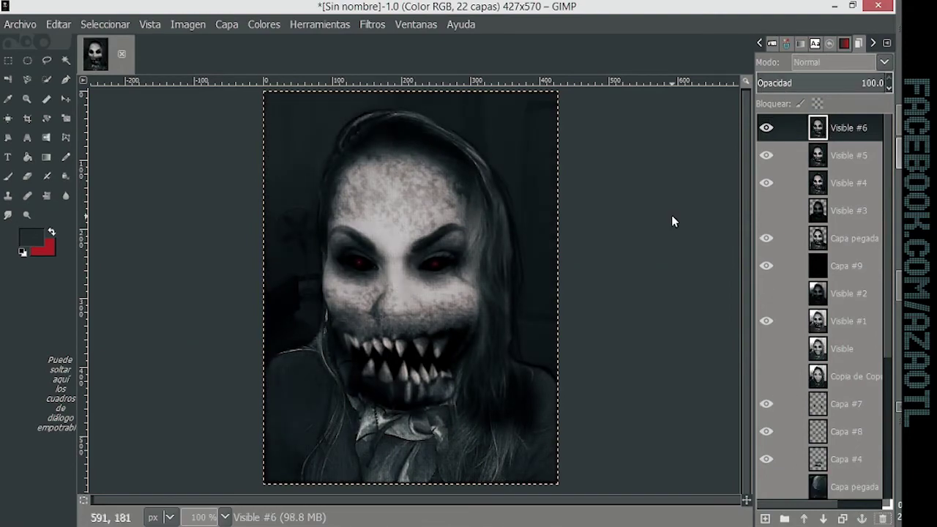
Step: Run a web image search for 'old texture' and browse the results
{"action": "key", "text": "alt+Tab"}
{"action": "scroll", "coordinate": [544, 218], "scroll_direction": "up", "scroll_amount": 5}
{"action": "triple_click", "coordinate": [161, 91]}
{"action": "type", "text": "old text"}
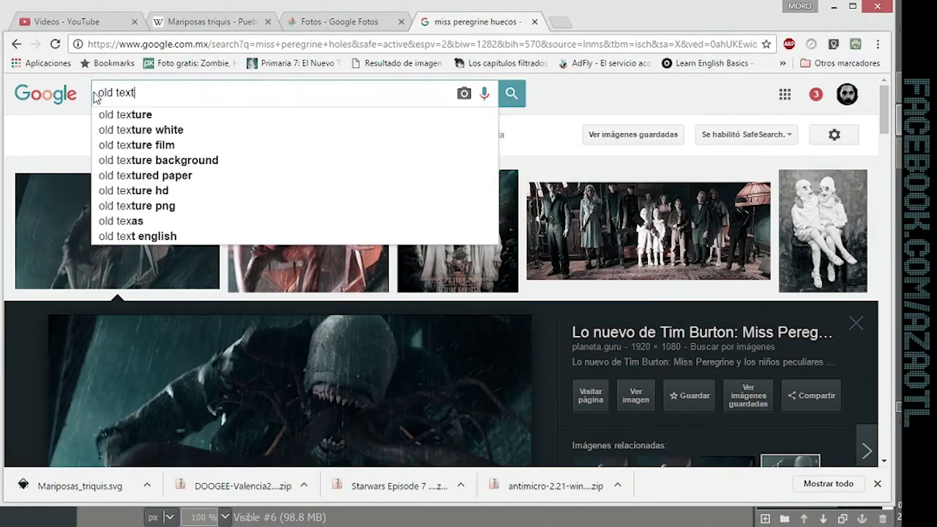
{"action": "type", "text": "ure"}
{"action": "key", "text": "Return"}
{"action": "scroll", "coordinate": [360, 358], "scroll_direction": "down", "scroll_amount": 3}
{"action": "scroll", "coordinate": [360, 357], "scroll_direction": "down", "scroll_amount": 2}
{"action": "scroll", "coordinate": [360, 358], "scroll_direction": "down", "scroll_amount": 3}
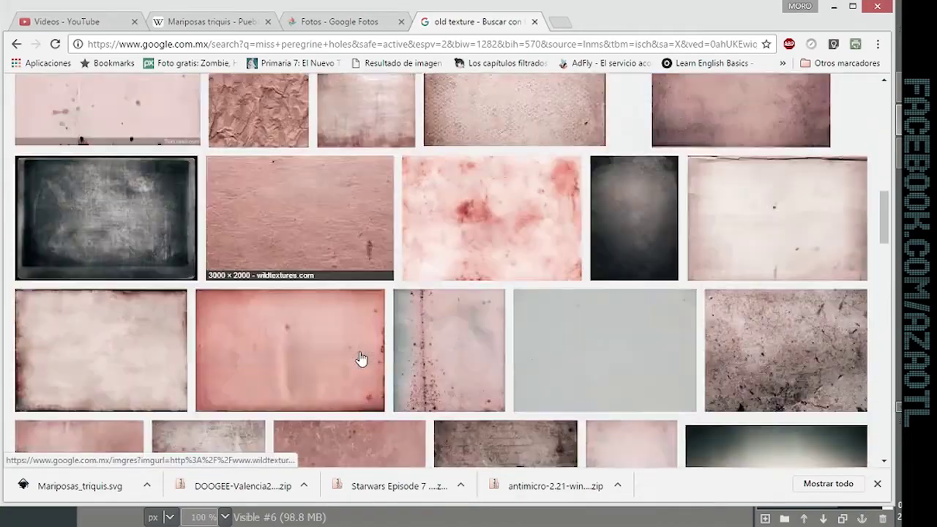
{"action": "scroll", "coordinate": [360, 357], "scroll_direction": "down", "scroll_amount": 3}
Step: Copy a grunge texture image from the browser and paste it into the GIMP picture
{"action": "left_click", "coordinate": [568, 319]}
{"action": "right_click", "coordinate": [283, 303]}
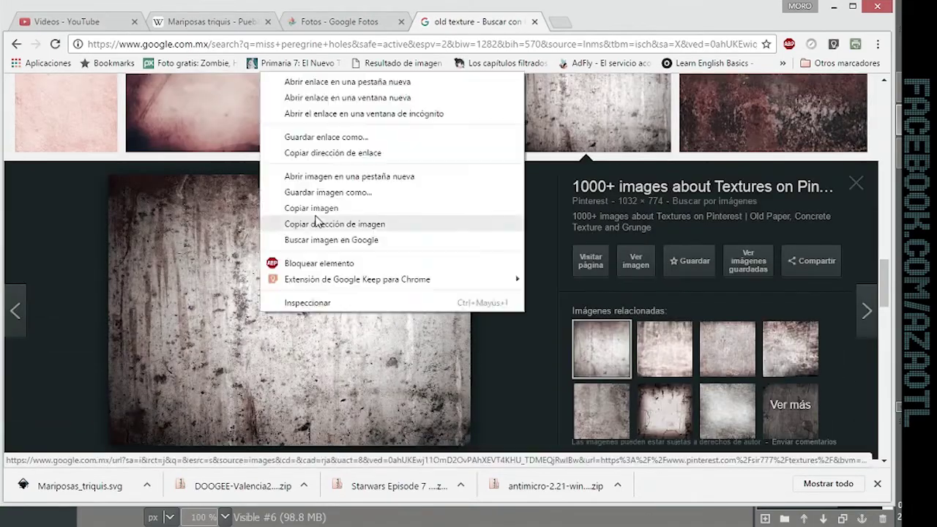
{"action": "left_click", "coordinate": [322, 207]}
{"action": "key", "text": "alt+Tab"}
{"action": "key", "text": "ctrl+v"}
{"action": "right_click", "coordinate": [826, 127]}
Step: Make the pasted texture its own layer in Solapar (overlay) mode
{"action": "left_click", "coordinate": [761, 36]}
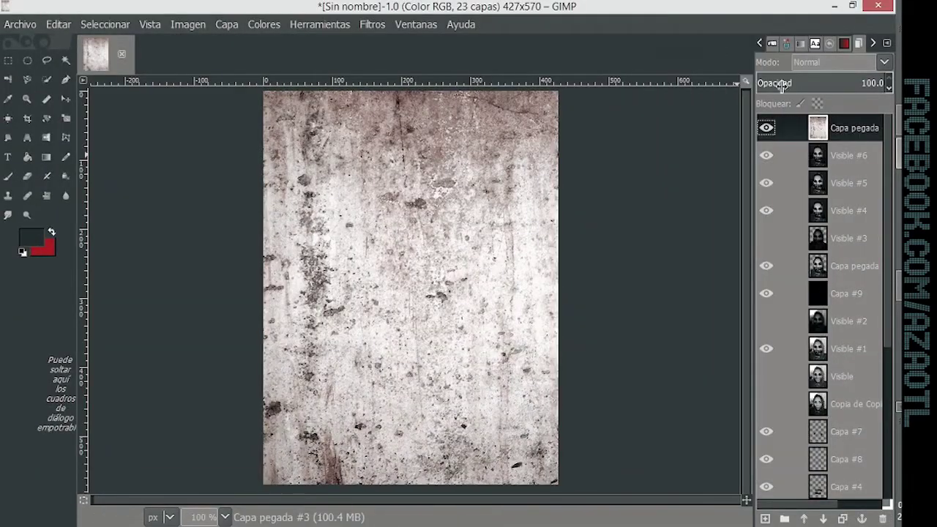
{"action": "left_click", "coordinate": [838, 62]}
{"action": "left_click", "coordinate": [813, 251]}
Step: Outline the figure with a freehand lasso selection
{"action": "key", "text": "f"}
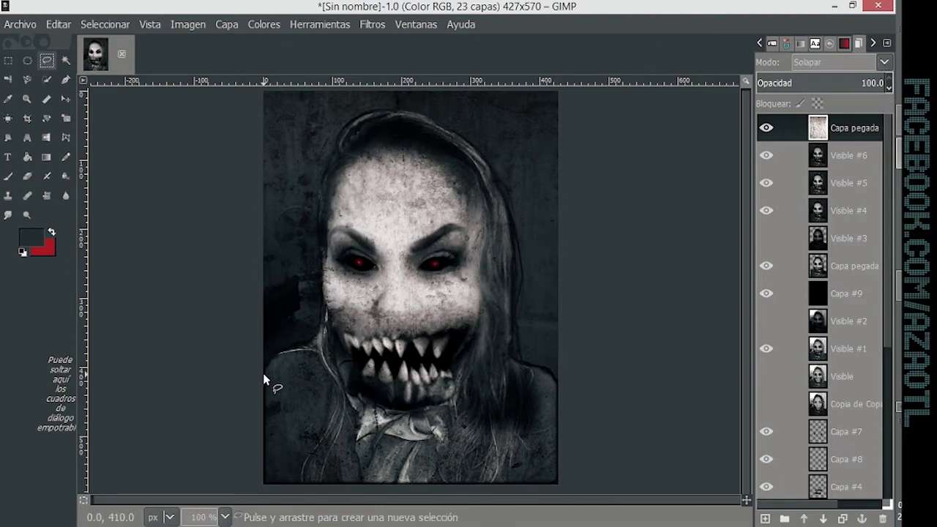
{"action": "left_click", "coordinate": [263, 374]}
{"action": "left_click", "coordinate": [277, 355]}
{"action": "left_click", "coordinate": [300, 350]}
{"action": "left_click", "coordinate": [311, 340]}
{"action": "left_click_drag", "start_coordinate": [372, 117], "coordinate": [435, 121]}
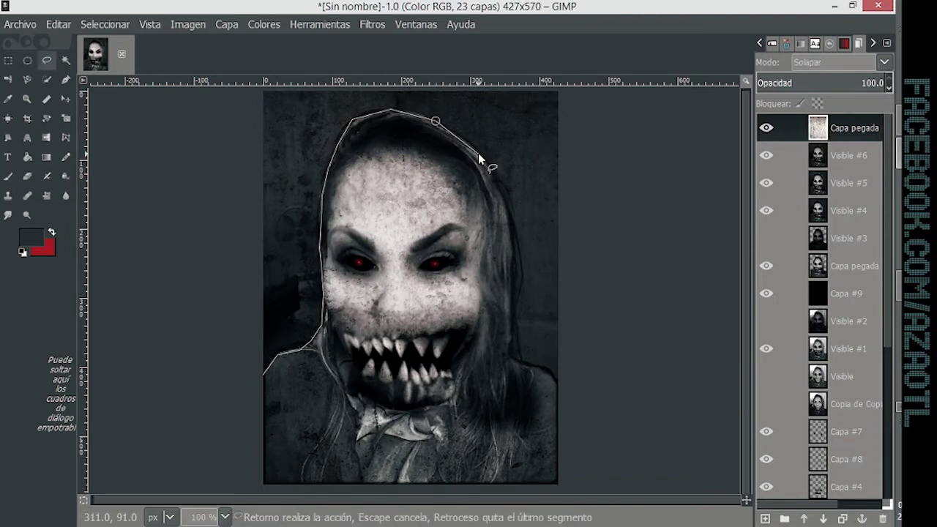
{"action": "left_click", "coordinate": [626, 448]}
{"action": "left_click", "coordinate": [213, 429]}
{"action": "left_click", "coordinate": [215, 335]}
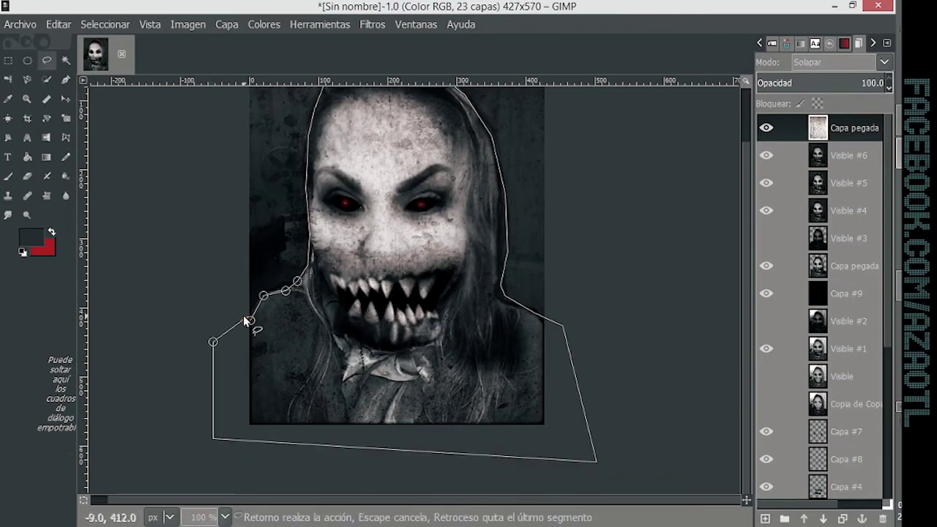
{"action": "left_click", "coordinate": [248, 322]}
Step: Invert the selection to the background and feather it by 5 px
{"action": "left_click", "coordinate": [104, 24]}
{"action": "left_click", "coordinate": [118, 74]}
{"action": "left_click", "coordinate": [104, 24]}
{"action": "left_click", "coordinate": [128, 161]}
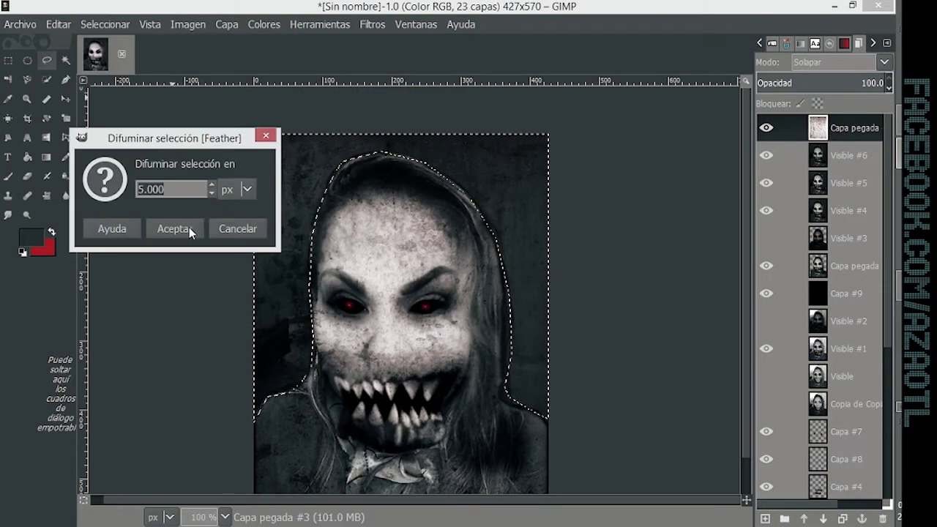
{"action": "left_click", "coordinate": [189, 227]}
Step: Erase the texture from the background, then clear the selection
{"action": "double_click", "coordinate": [28, 178]}
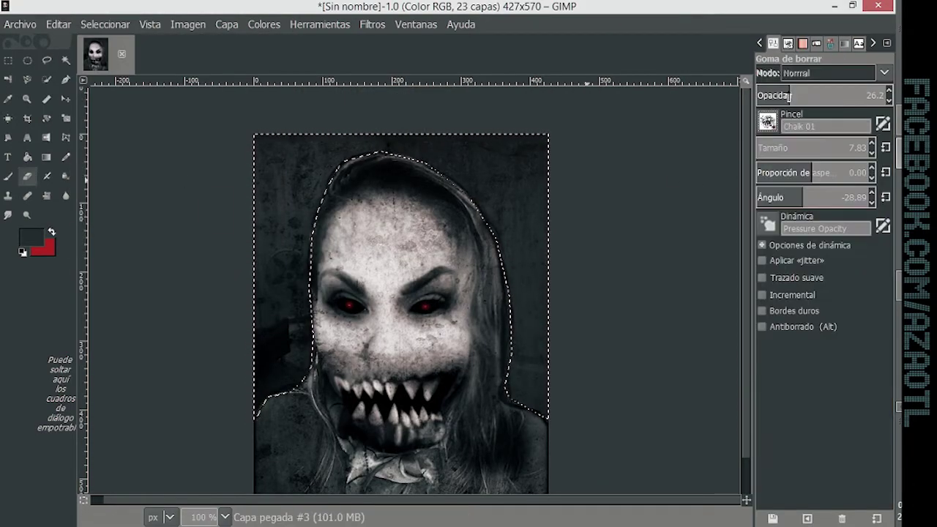
{"action": "left_click_drag", "start_coordinate": [313, 213], "coordinate": [356, 261]}
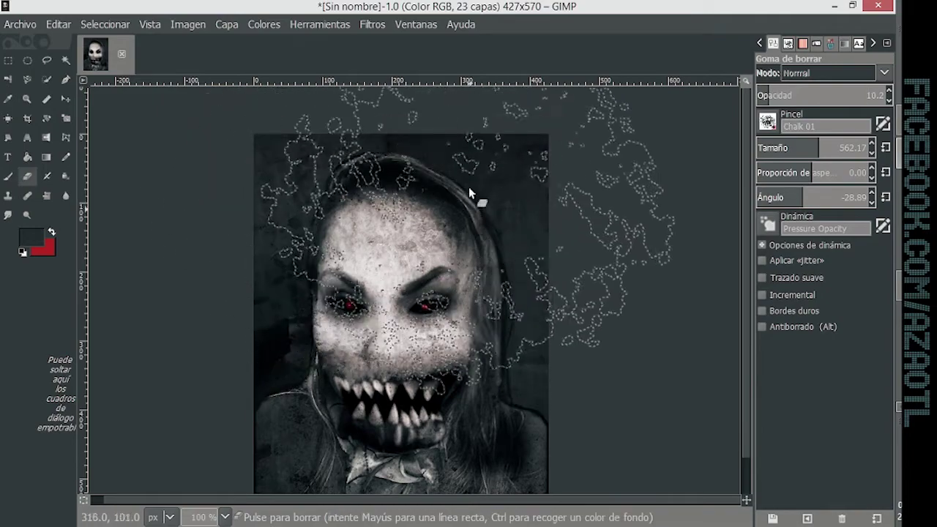
{"action": "left_click_drag", "start_coordinate": [820, 95], "coordinate": [785, 125]}
{"action": "left_click", "coordinate": [789, 95]}
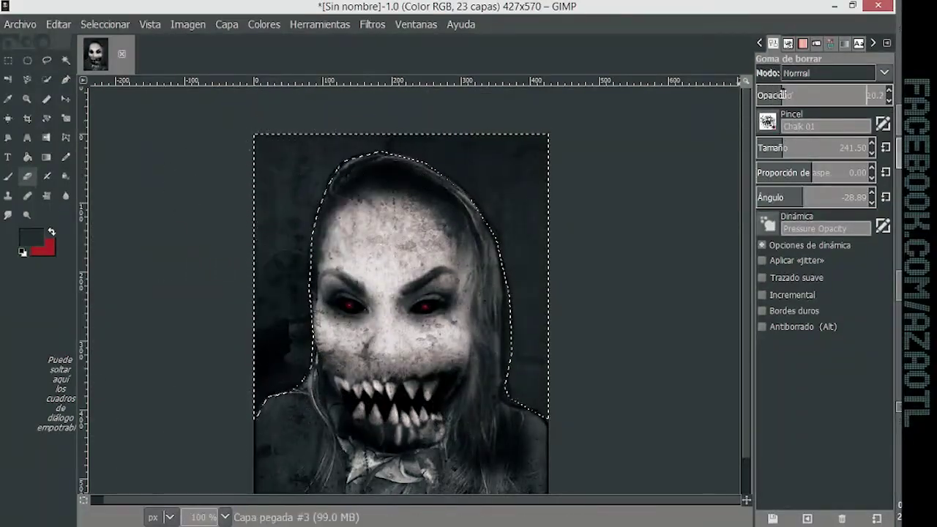
{"action": "left_click", "coordinate": [788, 148]}
{"action": "key", "text": "ctrl+shift+a"}
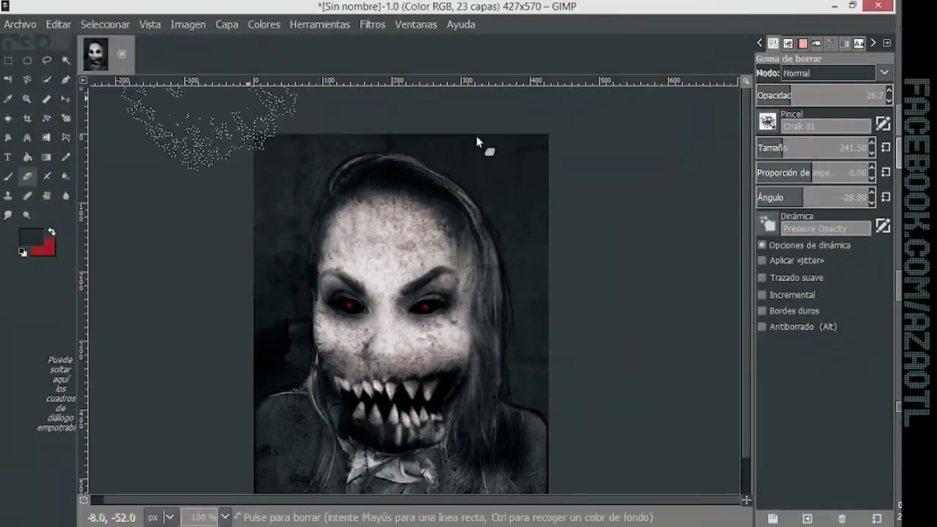
Step: Set the texture layer opacity to 75.9 and select the Visible #6 layer
{"action": "key", "text": "ctrl+l"}
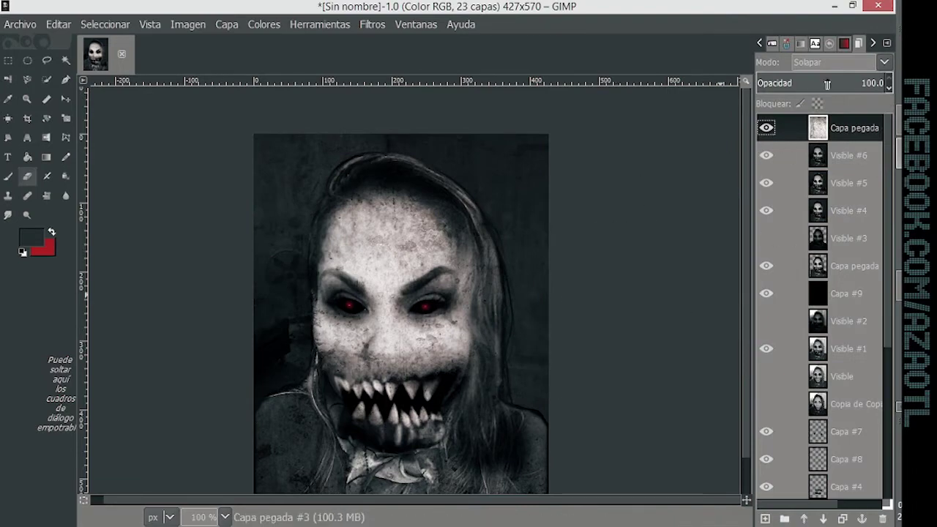
{"action": "left_click", "coordinate": [854, 83]}
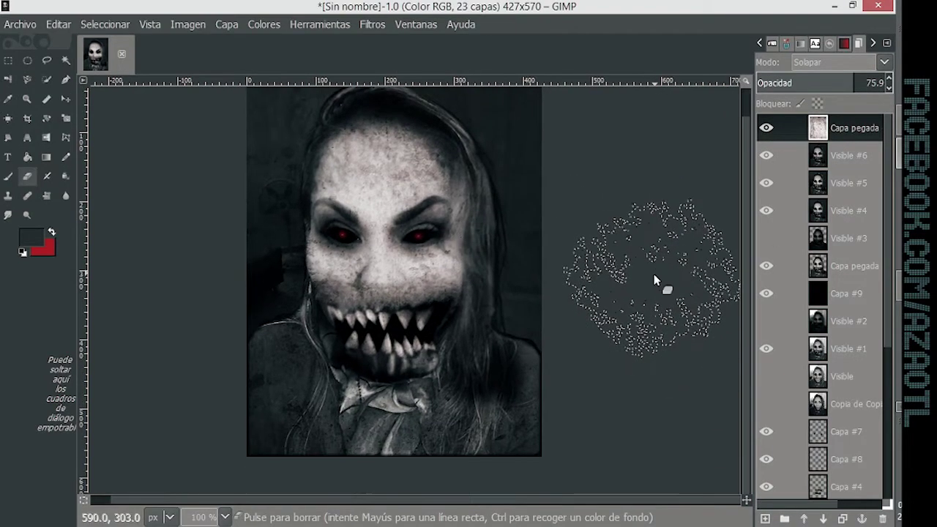
{"action": "key", "text": "minus"}
{"action": "left_click", "coordinate": [849, 155]}
Step: Add an empty layer above Visible #6 and trace a closed path around the lower teeth
{"action": "left_click", "coordinate": [765, 519], "text": "shift"}
{"action": "scroll", "coordinate": [369, 320], "scroll_direction": "up", "scroll_amount": 1}
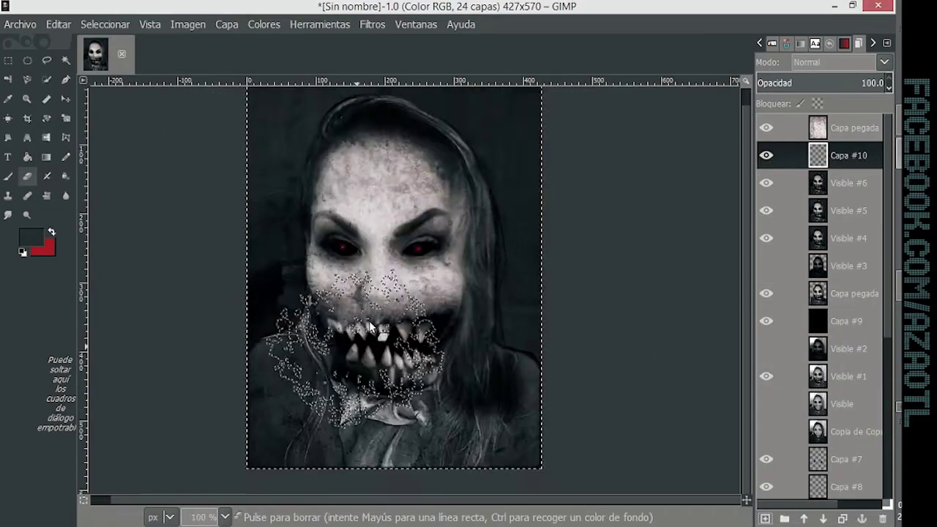
{"action": "scroll", "coordinate": [369, 321], "scroll_direction": "up", "scroll_amount": 3}
{"action": "left_click", "coordinate": [66, 79]}
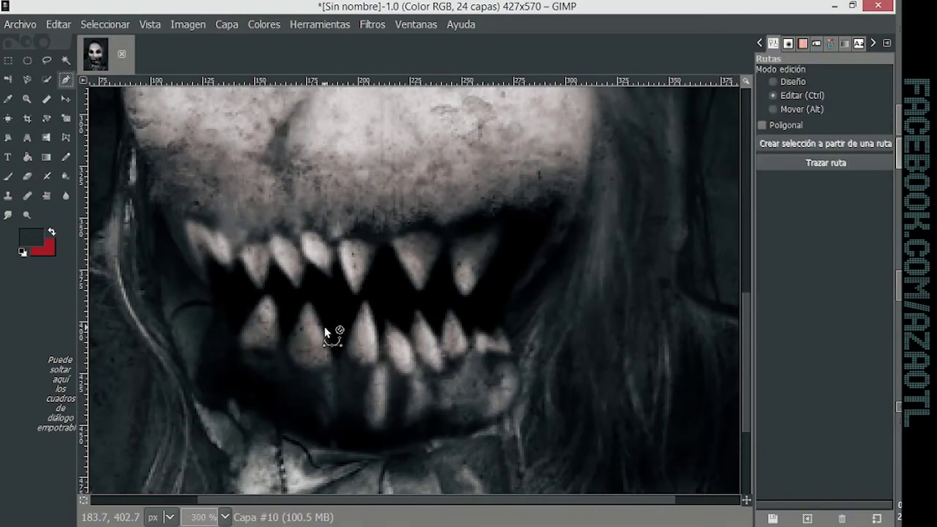
{"action": "left_click", "coordinate": [377, 293]}
{"action": "left_click", "coordinate": [399, 297]}
{"action": "left_click", "coordinate": [420, 302]}
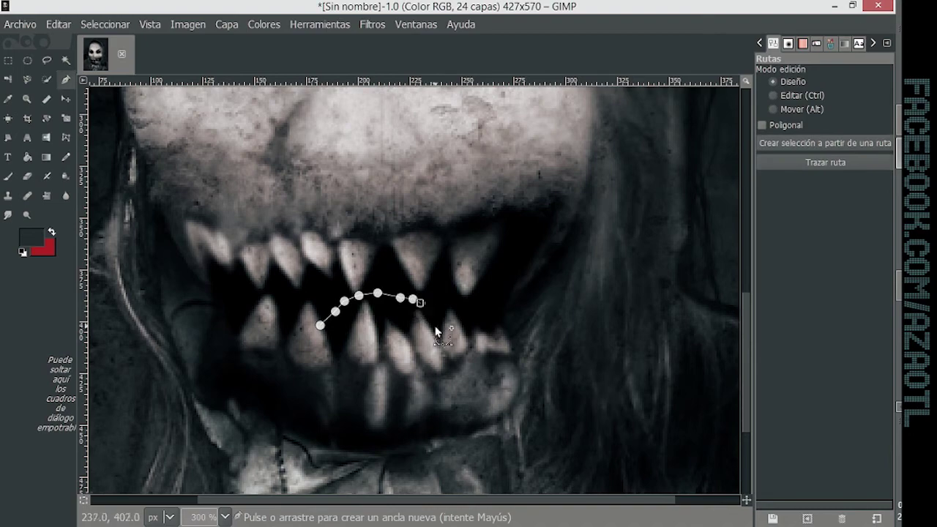
{"action": "left_click", "coordinate": [415, 320]}
{"action": "left_click", "coordinate": [409, 339]}
{"action": "left_click", "coordinate": [386, 324]}
{"action": "left_click", "coordinate": [381, 345]}
{"action": "left_click", "coordinate": [360, 310]}
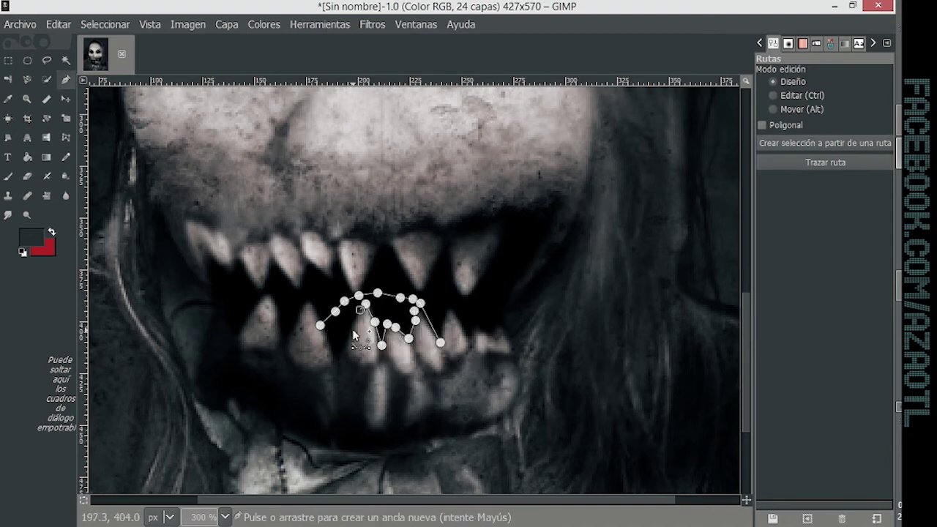
{"action": "left_click", "coordinate": [351, 331]}
{"action": "left_click", "coordinate": [330, 349]}
Step: Fill the gum path selection with red and fade the fill to about 21%
{"action": "left_click", "coordinate": [319, 325], "text": "ctrl"}
{"action": "left_click", "coordinate": [110, 24]}
{"action": "left_click", "coordinate": [139, 24]}
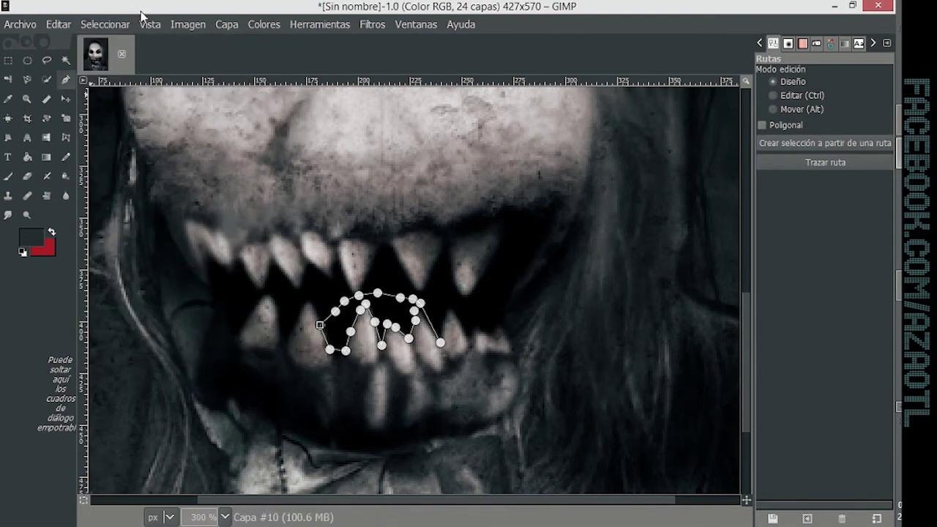
{"action": "left_click", "coordinate": [139, 29]}
{"action": "key", "text": "Escape"}
{"action": "left_click", "coordinate": [796, 44]}
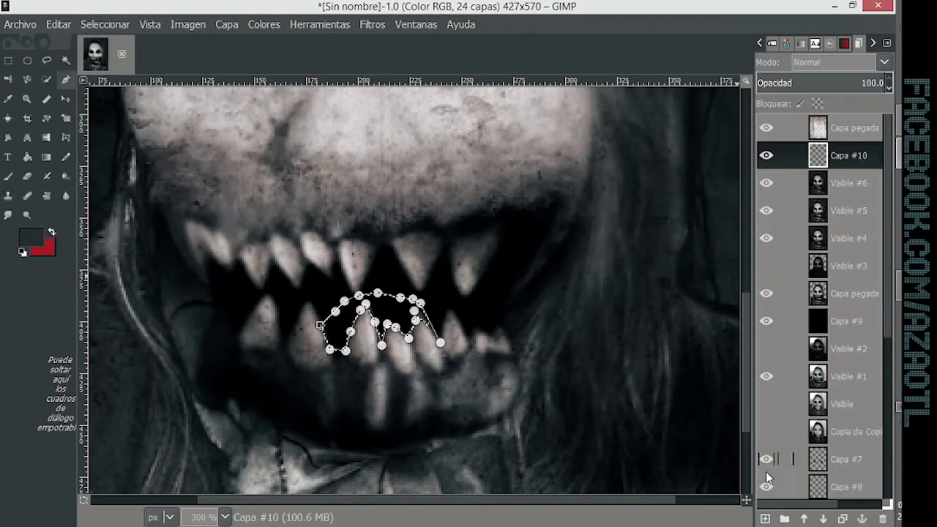
{"action": "left_click", "coordinate": [58, 24]}
{"action": "left_click", "coordinate": [125, 299]}
{"action": "left_click", "coordinate": [105, 24]}
{"action": "left_click", "coordinate": [104, 63]}
{"action": "key", "text": "m"}
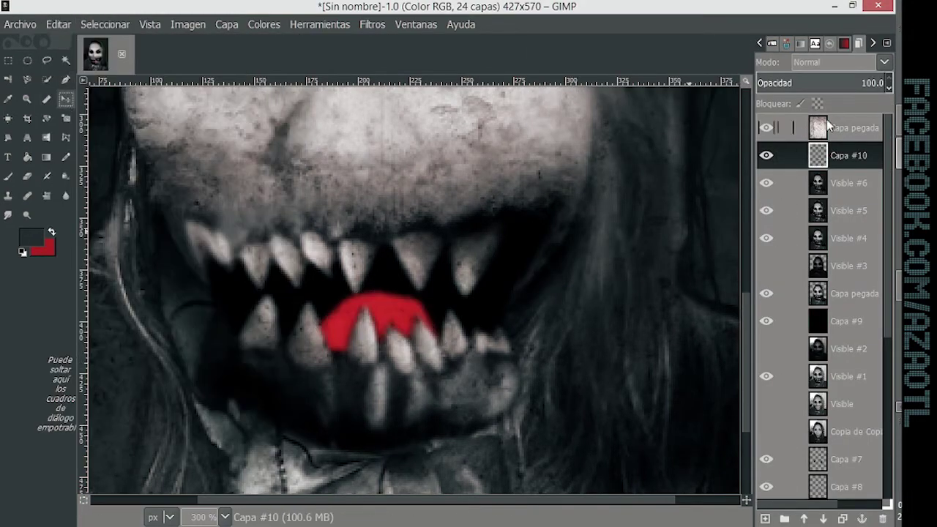
{"action": "left_click_drag", "start_coordinate": [863, 83], "coordinate": [776, 83]}
{"action": "key", "text": "1"}
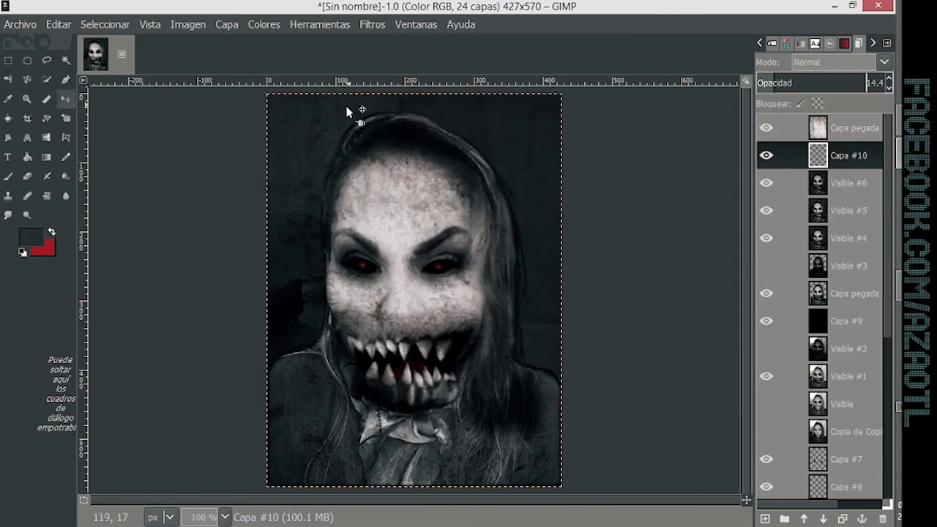
Step: Paint a red dab on a tooth tip with a size 3 brush
{"action": "scroll", "coordinate": [427, 353], "scroll_direction": "up", "scroll_amount": 3}
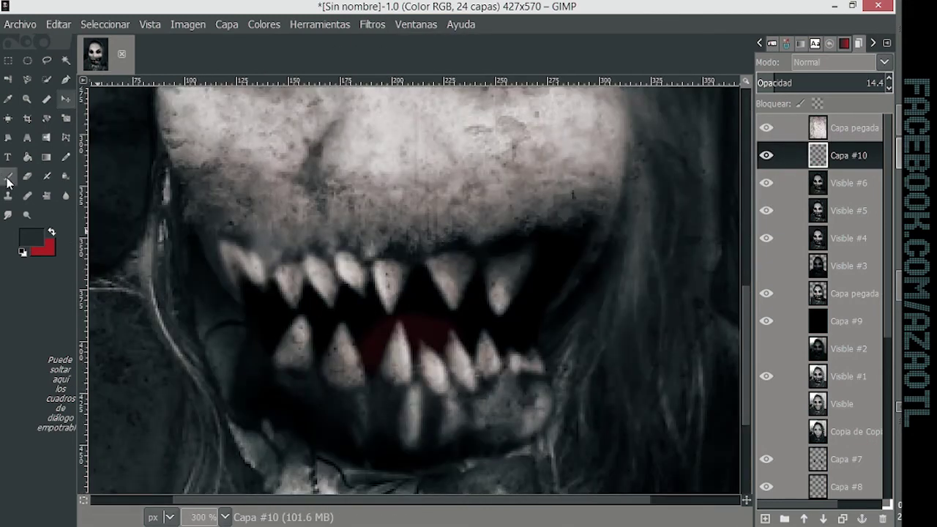
{"action": "left_click", "coordinate": [51, 232]}
{"action": "double_click", "coordinate": [8, 175]}
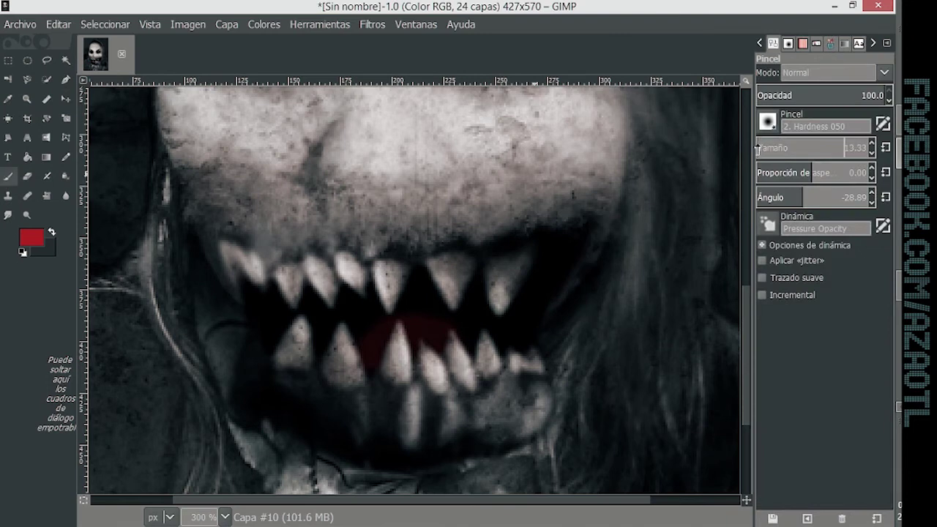
{"action": "left_click", "coordinate": [758, 149]}
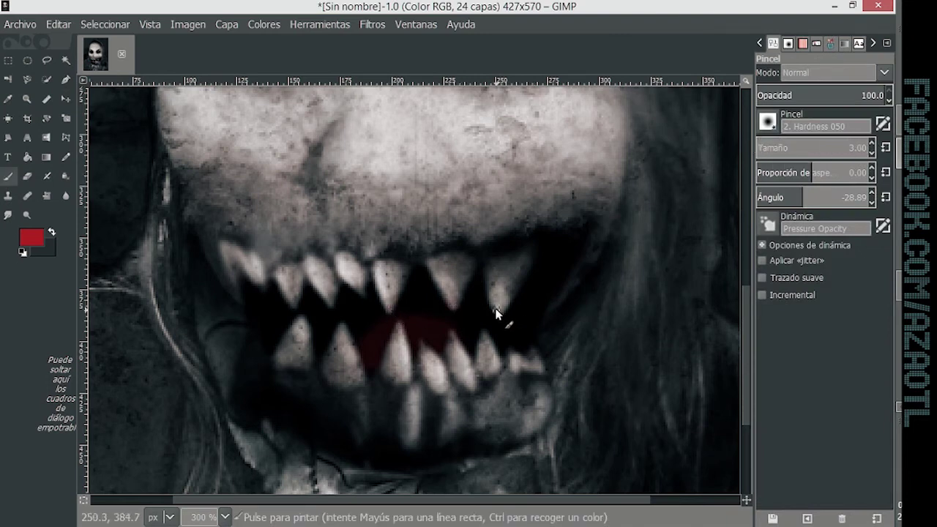
{"action": "left_click", "coordinate": [484, 341]}
Step: Change the paint colour to a tan skin shade
{"action": "left_click", "coordinate": [373, 25]}
{"action": "left_click", "coordinate": [382, 43]}
{"action": "left_click", "coordinate": [31, 236]}
{"action": "left_click", "coordinate": [251, 383]}
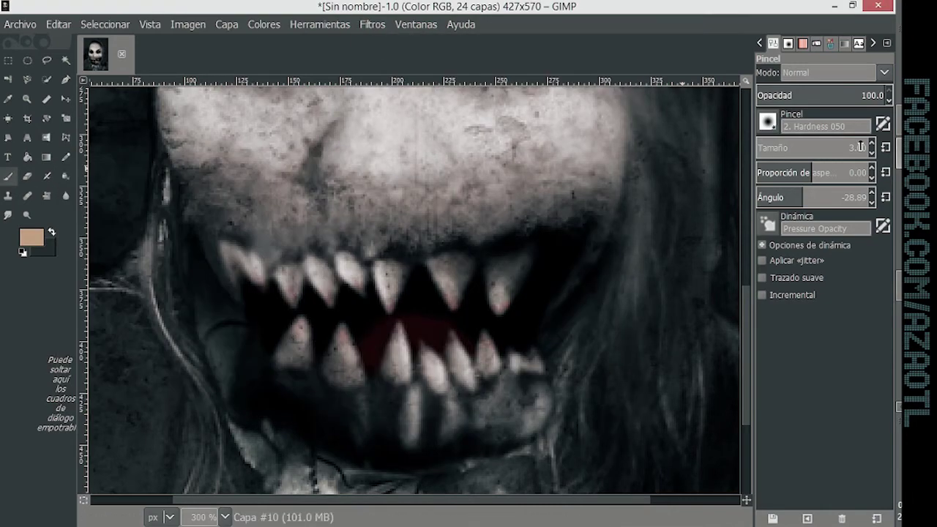
{"action": "scroll", "coordinate": [861, 146], "scroll_direction": "up", "scroll_amount": 2}
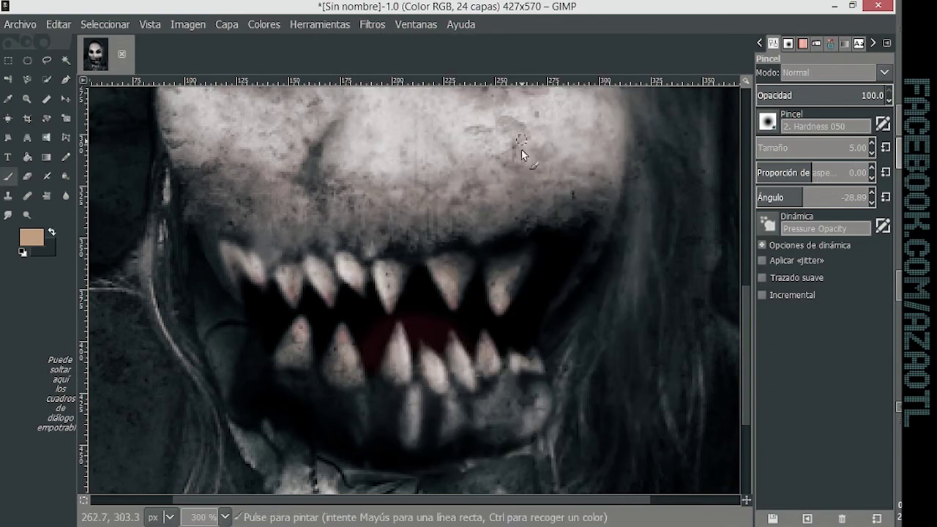
{"action": "left_click", "coordinate": [564, 284]}
{"action": "key", "text": "1"}
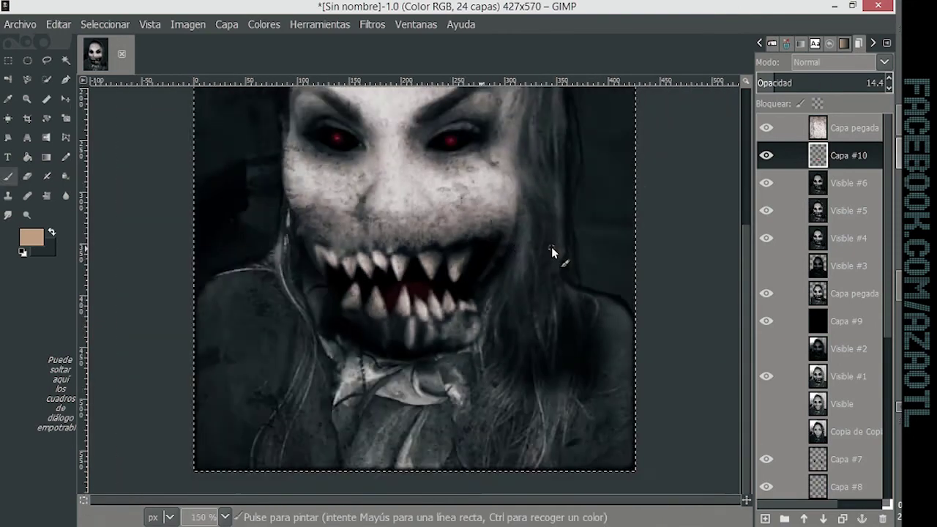
Step: Set the mouth layer to Color mode with red paint at about 10% opacity
{"action": "left_click", "coordinate": [840, 63]}
{"action": "left_click", "coordinate": [805, 435]}
{"action": "key", "text": "3"}
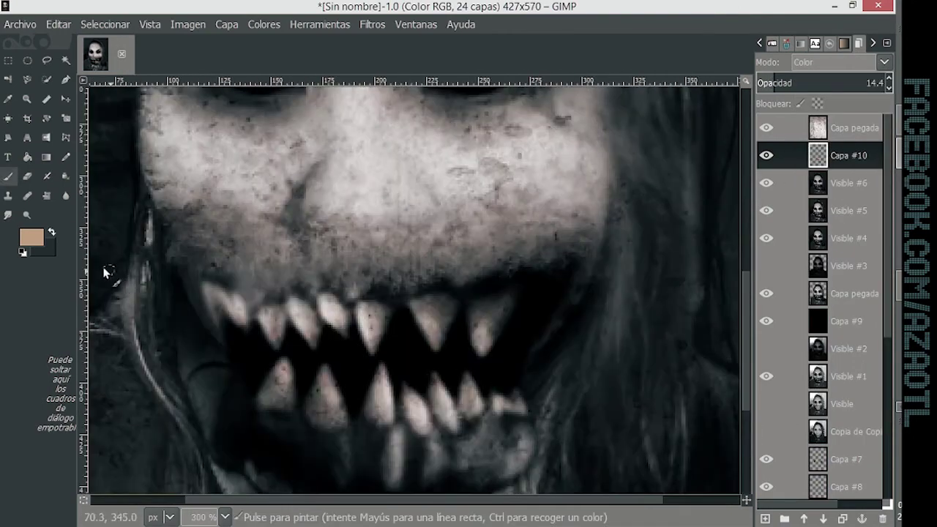
{"action": "left_click", "coordinate": [31, 237]}
{"action": "left_click", "coordinate": [250, 346]}
{"action": "left_click", "coordinate": [252, 384]}
{"action": "left_click", "coordinate": [776, 84]}
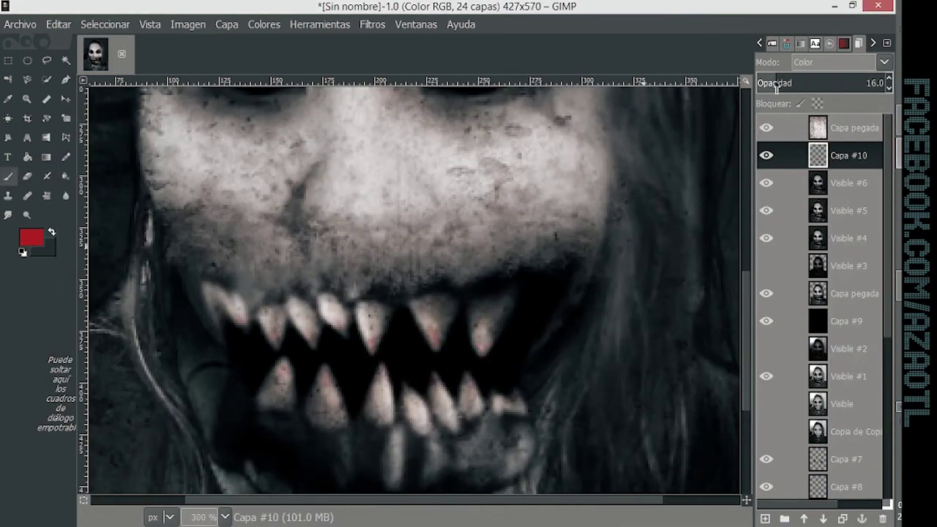
{"action": "left_click", "coordinate": [769, 84]}
{"action": "key", "text": "1"}
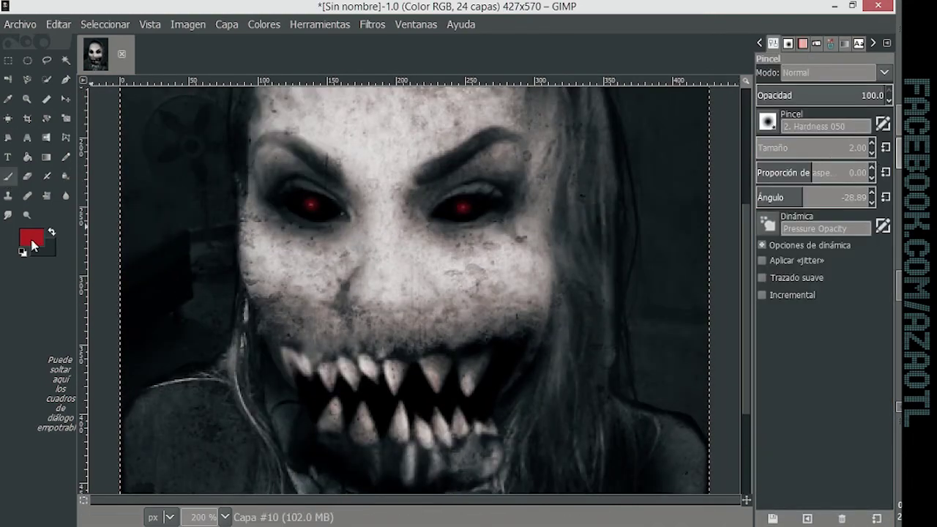
Step: Add a new transparent vein layer and choose black as the paint colour
{"action": "left_click", "coordinate": [31, 237]}
{"action": "left_click", "coordinate": [649, 293]}
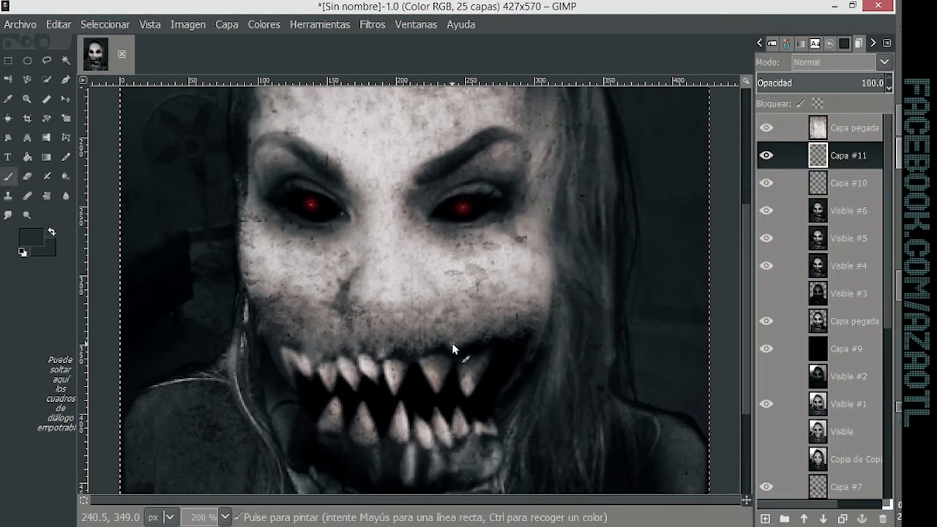
{"action": "left_click", "coordinate": [33, 238]}
{"action": "left_click", "coordinate": [229, 346]}
{"action": "left_click", "coordinate": [252, 383]}
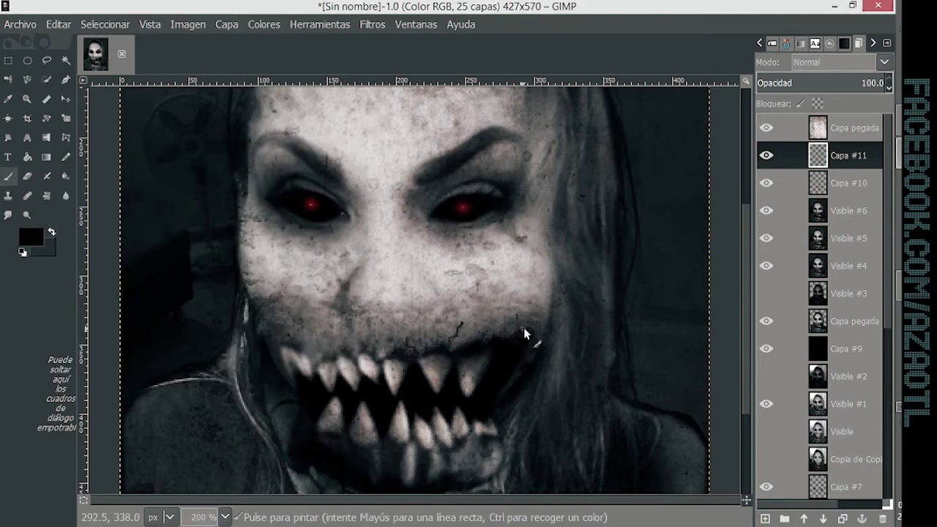
{"action": "left_click", "coordinate": [32, 237]}
{"action": "left_click", "coordinate": [251, 382]}
{"action": "left_click", "coordinate": [772, 43]}
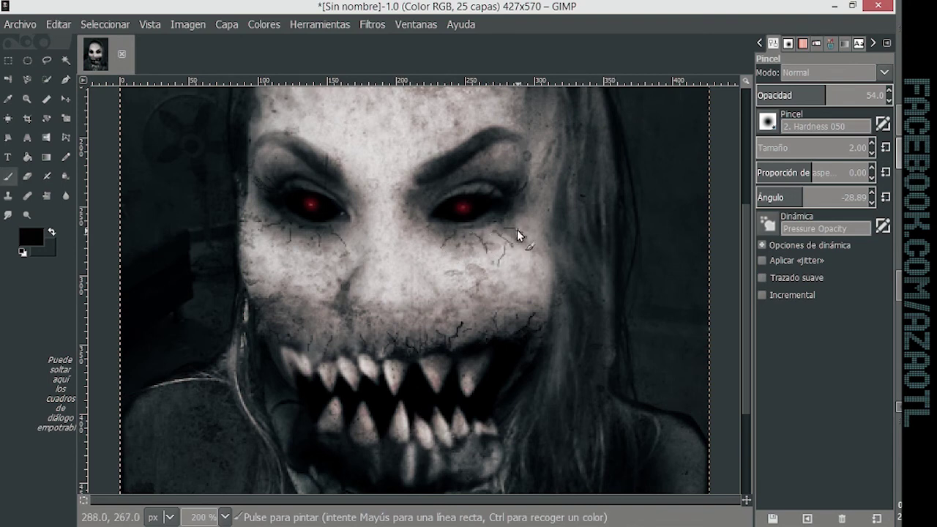
Step: Pick a light grey paint colour, then swap the foreground and background colours
{"action": "left_click", "coordinate": [31, 236]}
{"action": "left_click", "coordinate": [78, 235]}
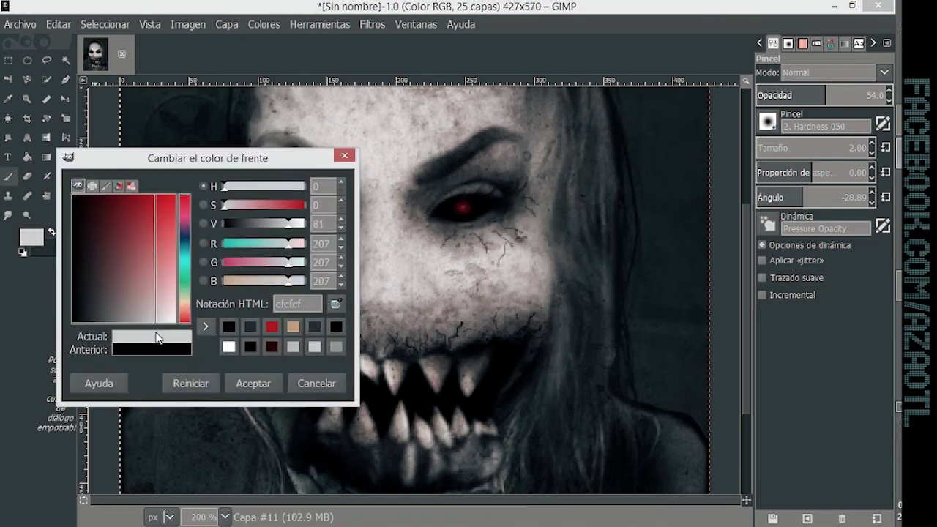
{"action": "left_click", "coordinate": [252, 383]}
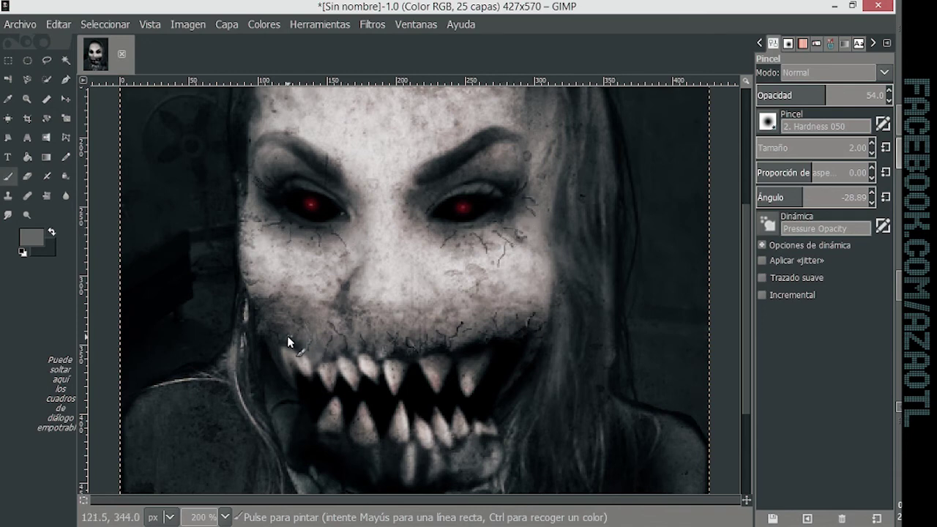
{"action": "key", "text": "x"}
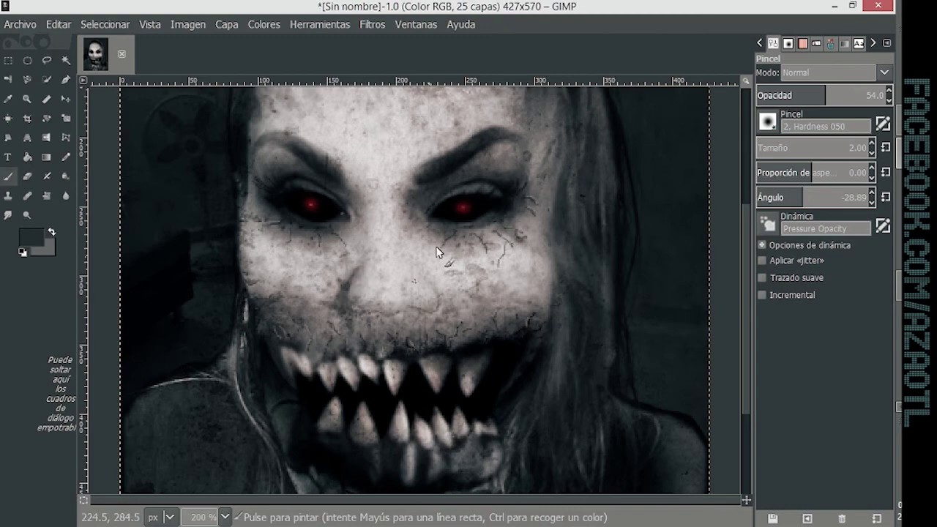
{"action": "scroll", "coordinate": [437, 252], "scroll_direction": "down", "scroll_amount": 1}
{"action": "scroll", "coordinate": [447, 289], "scroll_direction": "down", "scroll_amount": 1}
{"action": "scroll", "coordinate": [454, 297], "scroll_direction": "down", "scroll_amount": 2}
{"action": "scroll", "coordinate": [405, 285], "scroll_direction": "down", "scroll_amount": 1}
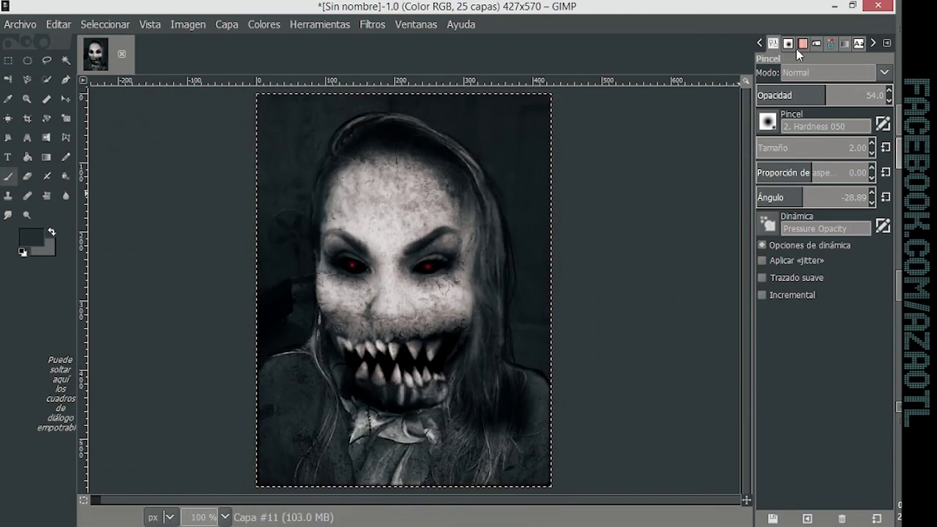
Step: Open the Filters menu and close it without choosing anything
{"action": "left_click", "coordinate": [798, 44]}
{"action": "left_click", "coordinate": [371, 25]}
{"action": "left_click", "coordinate": [669, 129]}
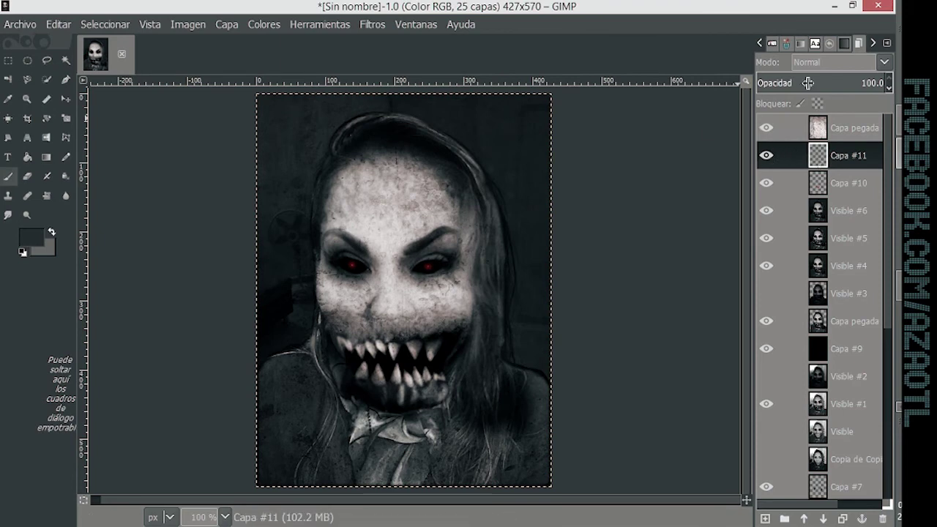
Step: Soften the vein layer to about 60% opacity in Solapar (Overlay) mode
{"action": "left_click_drag", "start_coordinate": [805, 83], "coordinate": [847, 83]}
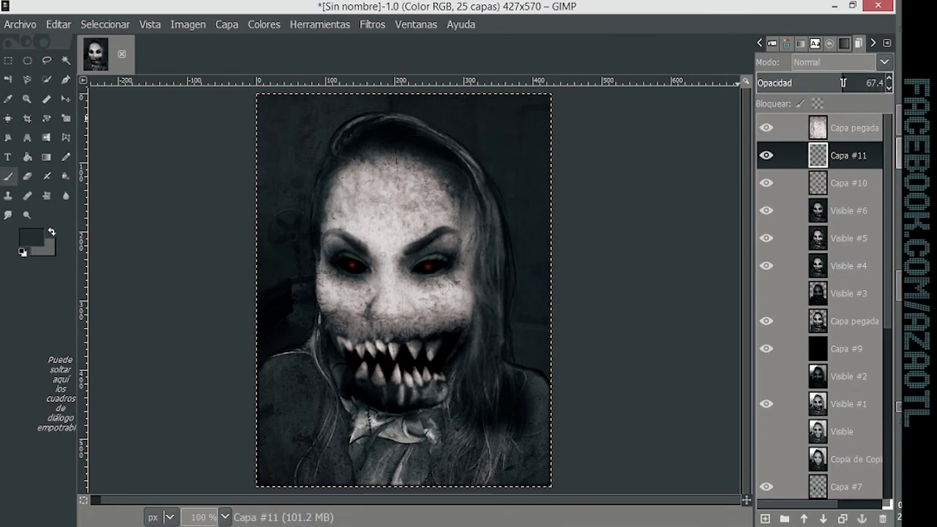
{"action": "left_click", "coordinate": [835, 63]}
{"action": "left_click", "coordinate": [831, 252]}
{"action": "left_click_drag", "start_coordinate": [845, 83], "coordinate": [829, 82]}
{"action": "key", "text": "minus"}
Step: Add a new transparent layer above the top texture layer and fill it with olive green
{"action": "left_click", "coordinate": [849, 127]}
{"action": "left_click", "coordinate": [765, 518]}
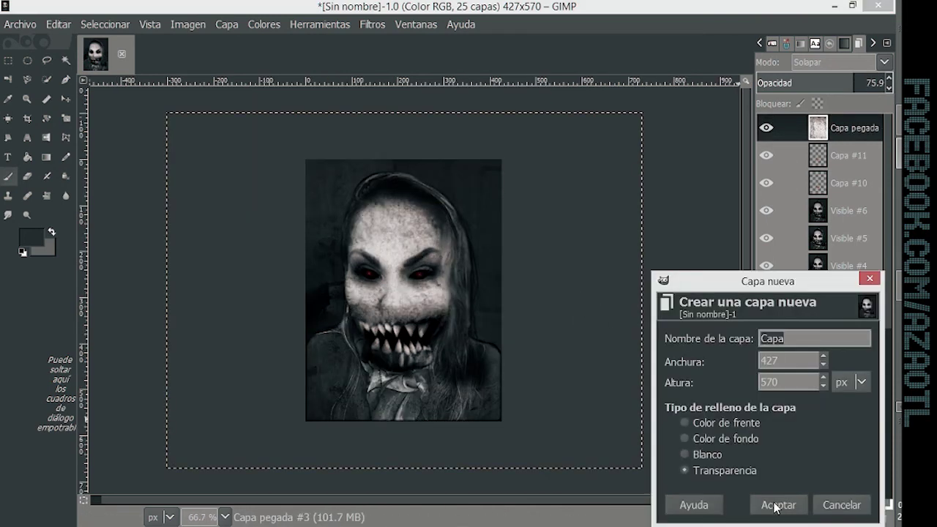
{"action": "left_click", "coordinate": [31, 237]}
{"action": "left_click", "coordinate": [183, 256]}
{"action": "left_click", "coordinate": [119, 234]}
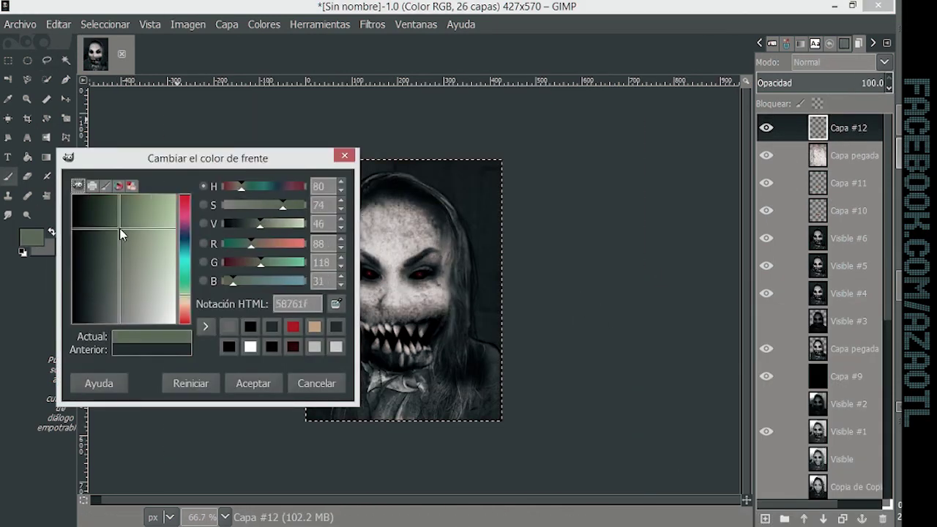
{"action": "left_click", "coordinate": [252, 382]}
{"action": "key", "text": "ctrl+comma"}
Step: Set the green layer to Color mode at about 10% opacity
{"action": "left_click", "coordinate": [838, 62]}
{"action": "left_click", "coordinate": [820, 400]}
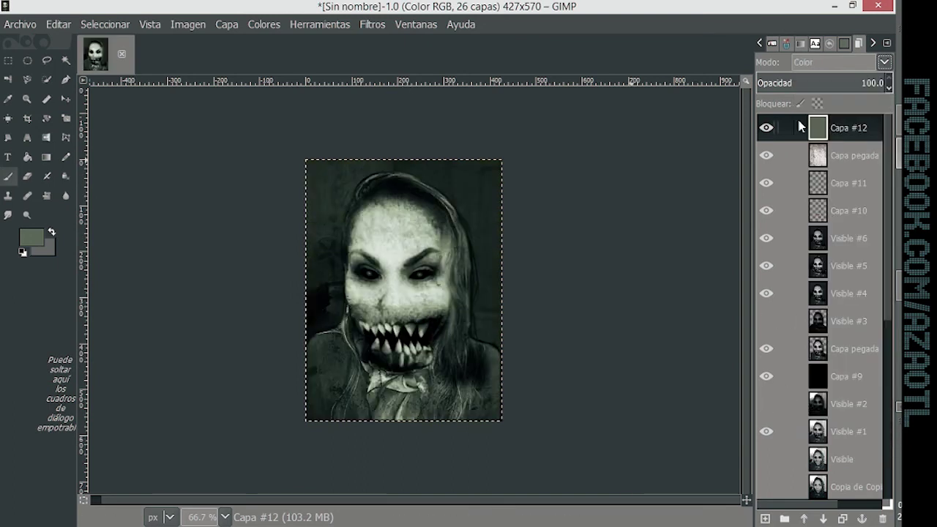
{"action": "left_click", "coordinate": [838, 63]}
{"action": "left_click", "coordinate": [833, 428]}
{"action": "left_click", "coordinate": [776, 82]}
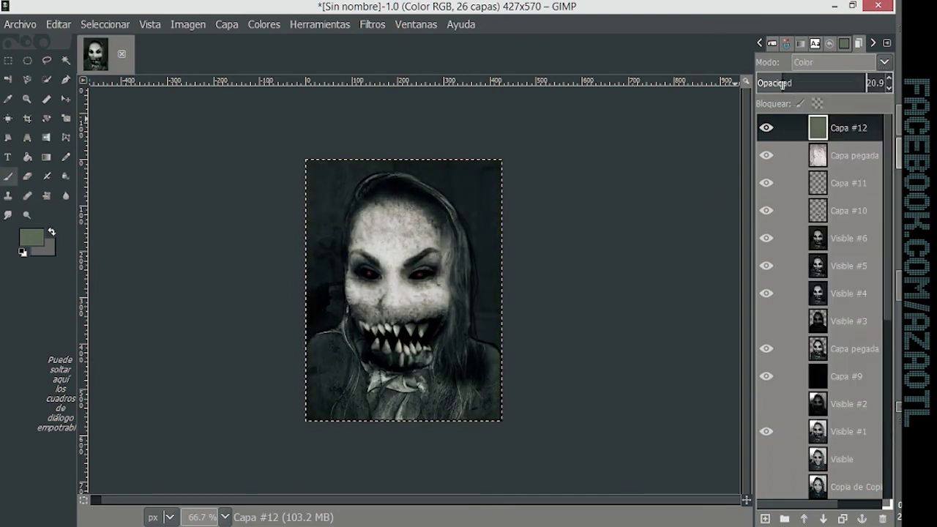
{"action": "left_click_drag", "start_coordinate": [771, 83], "coordinate": [778, 83]}
{"action": "left_click", "coordinate": [372, 24]}
{"action": "left_click", "coordinate": [766, 82]}
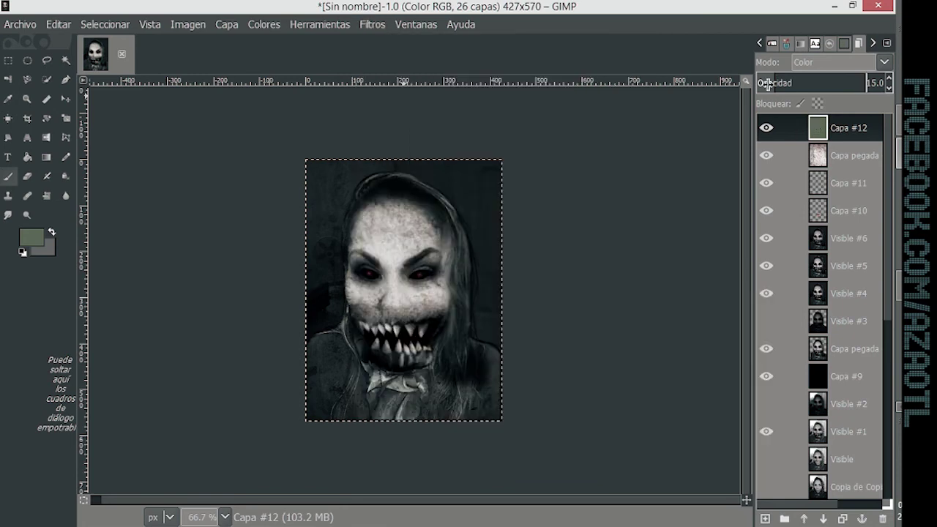
{"action": "left_click_drag", "start_coordinate": [766, 83], "coordinate": [768, 86]}
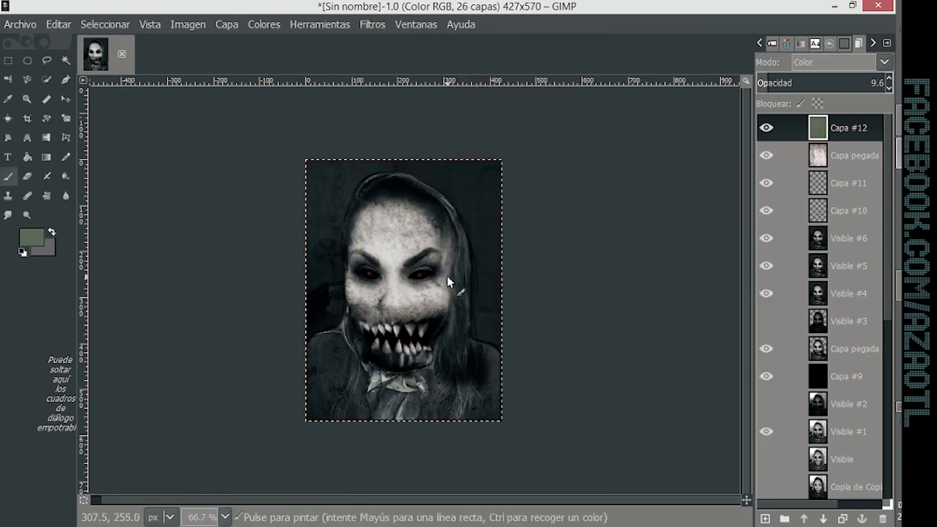
Step: Reshape the Visible #6 layer with Interactive Warp, then view at 100%
{"action": "key", "text": "Page_Down"}
{"action": "key", "text": "Page_Down"}
{"action": "key", "text": "Page_Down"}
{"action": "left_click", "coordinate": [372, 25]}
{"action": "left_click", "coordinate": [688, 197]}
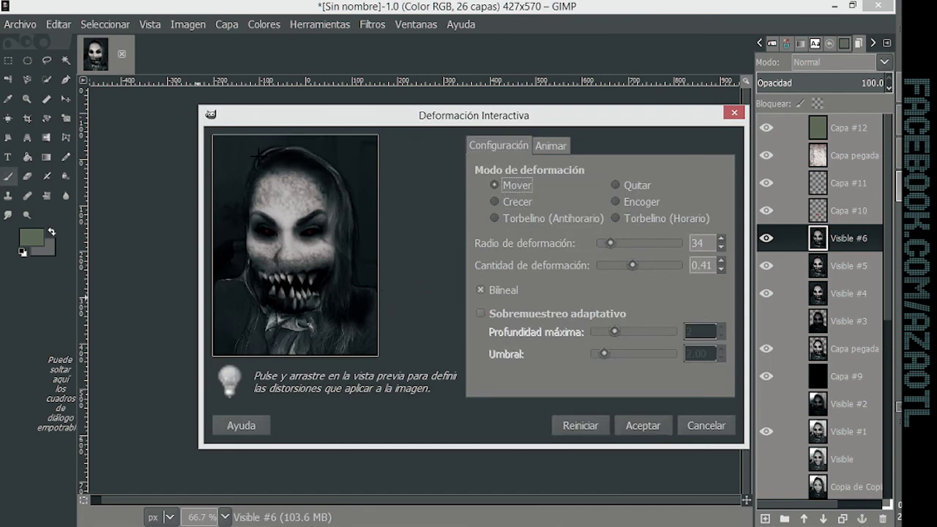
{"action": "left_click", "coordinate": [644, 420]}
{"action": "key", "text": "1"}
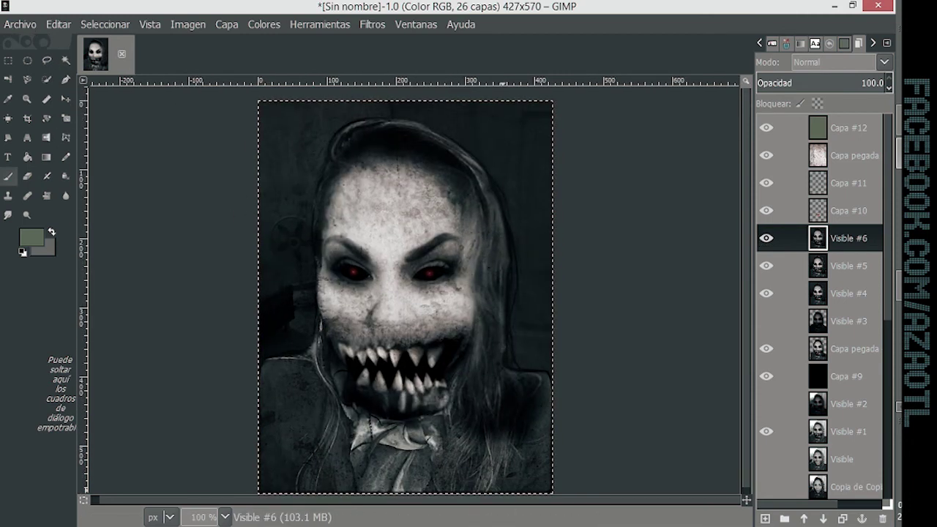
Step: Save the project as 'nancy monster.xcf'
{"action": "left_click", "coordinate": [19, 24]}
{"action": "left_click", "coordinate": [43, 162]}
{"action": "type", "text": "nancy mon"}
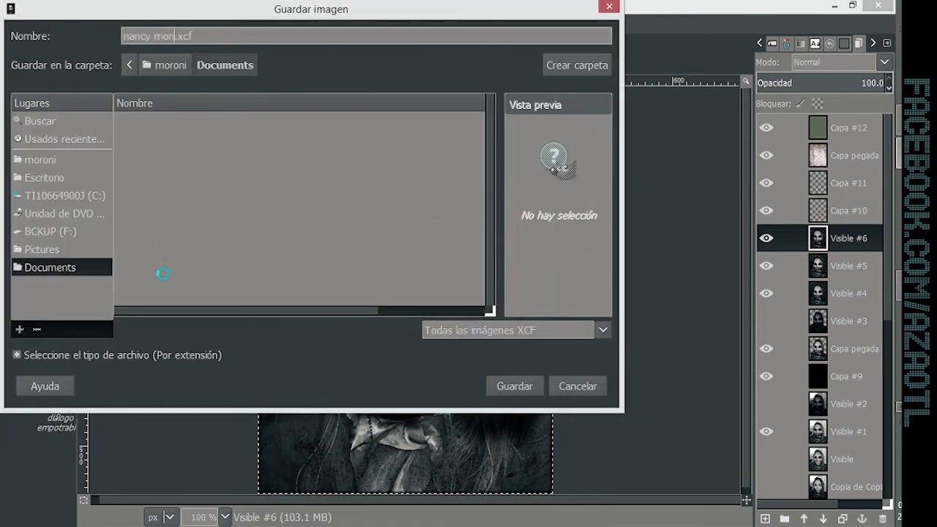
{"action": "type", "text": "ster"}
Step: Export a PNG copy as 'nancy monster.png' with default settings
{"action": "left_click", "coordinate": [19, 24]}
{"action": "left_click", "coordinate": [43, 261]}
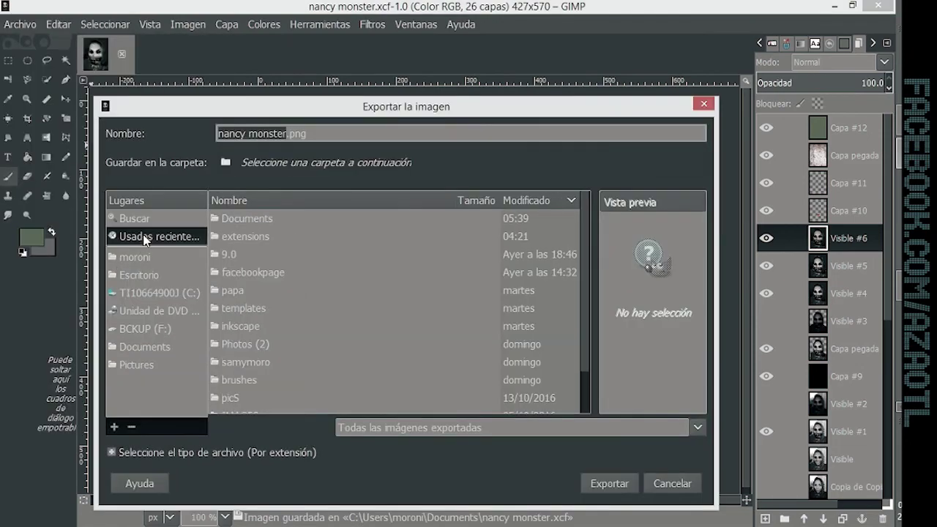
{"action": "left_click", "coordinate": [610, 483]}
{"action": "left_click", "coordinate": [531, 389]}
Step: Move the original photo layer to the top, hide it, and save again
{"action": "scroll", "coordinate": [820, 440], "scroll_direction": "down", "scroll_amount": 5}
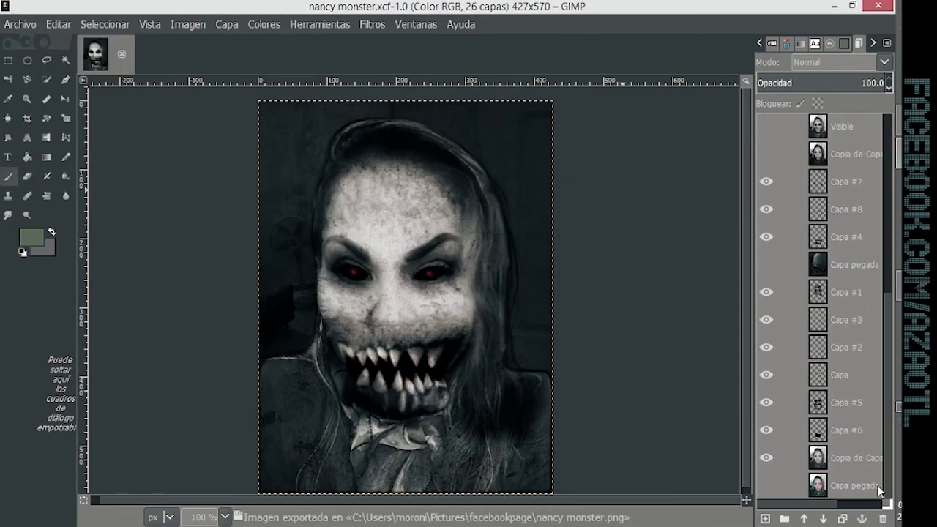
{"action": "left_click_drag", "start_coordinate": [814, 485], "coordinate": [827, 131]}
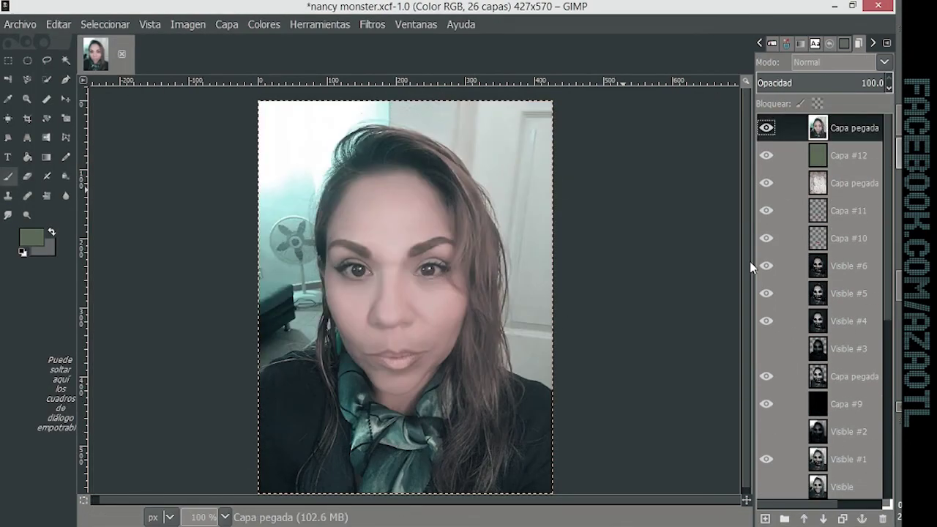
{"action": "left_click", "coordinate": [767, 128]}
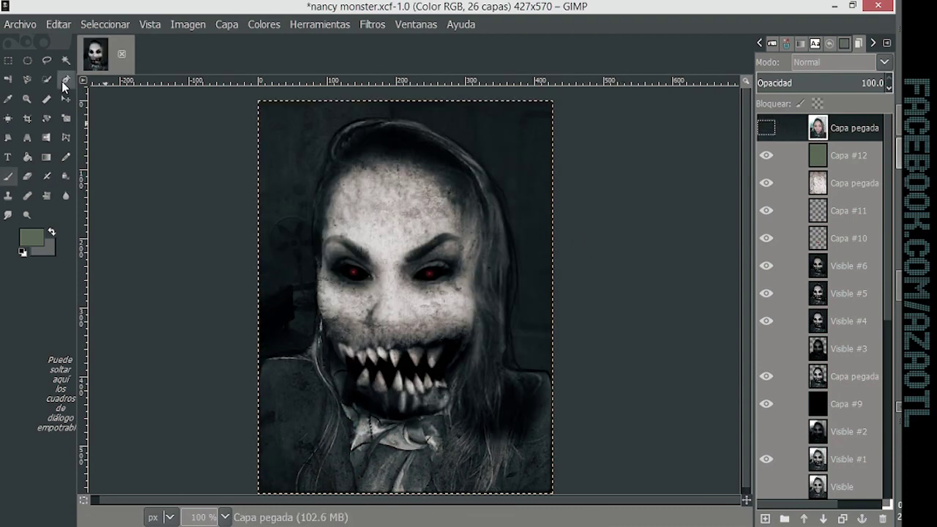
{"action": "key", "text": "ctrl+s"}
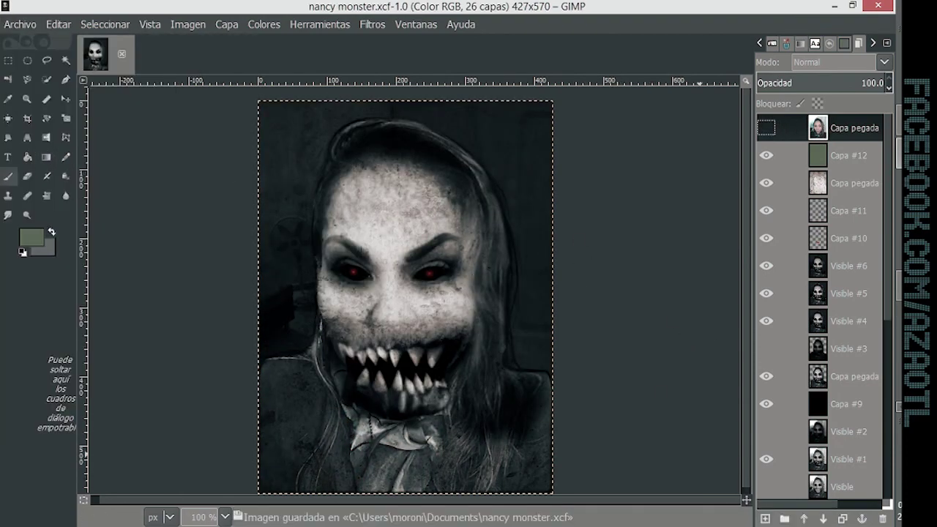